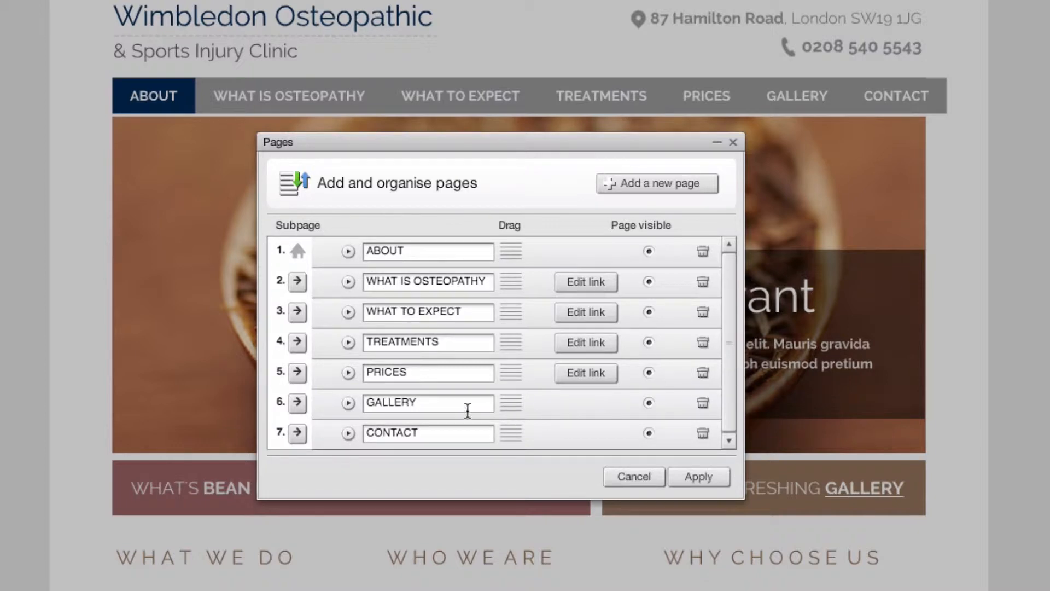
Step: Remove the GALLERY page from the site's page list and check the result in the site preview
{"action": "left_click", "coordinate": [699, 477]}
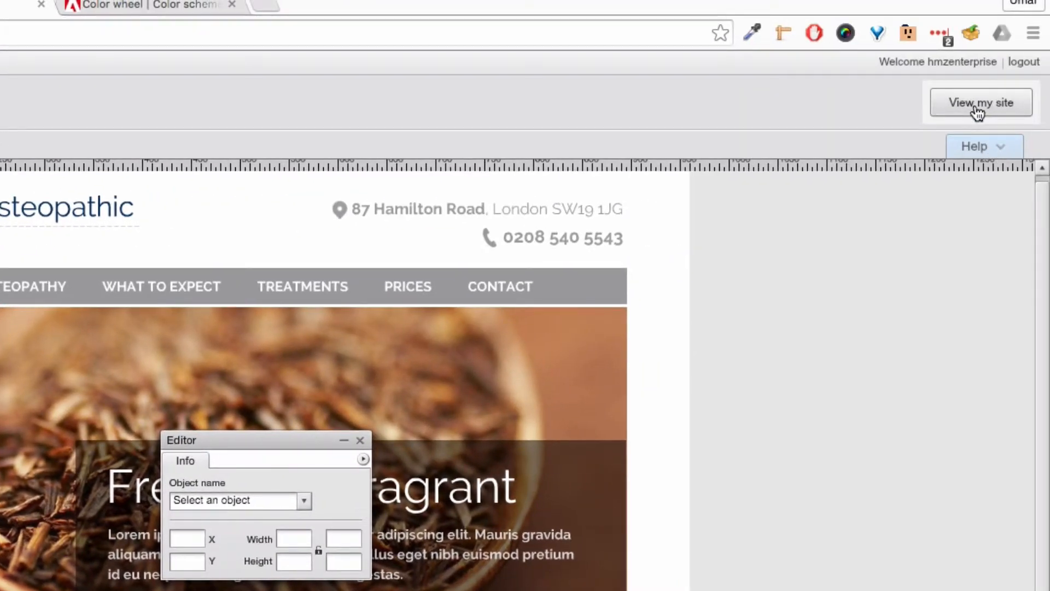
{"action": "left_click", "coordinate": [977, 112]}
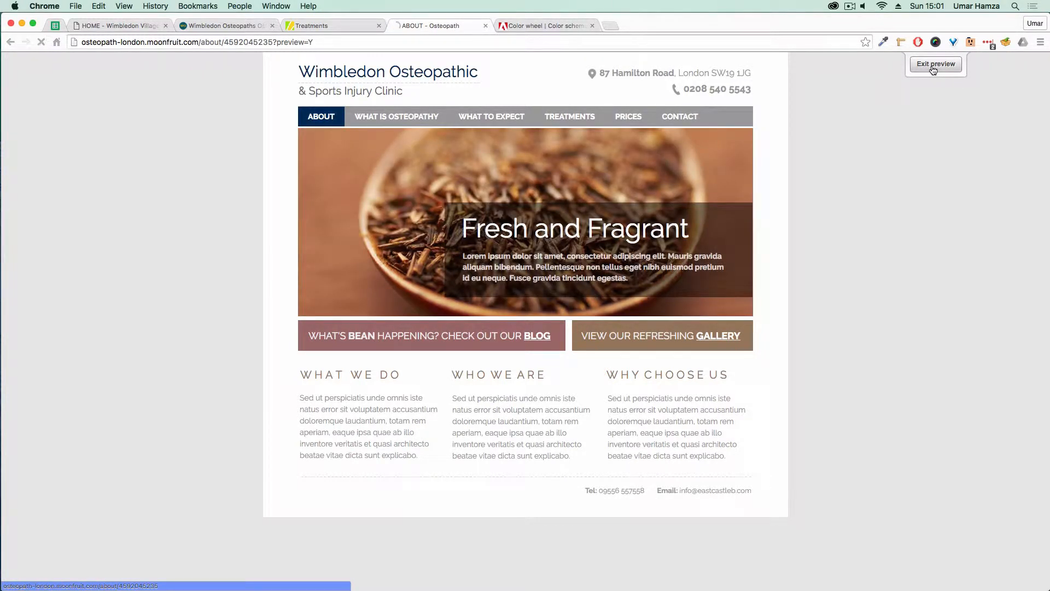
{"action": "left_click", "coordinate": [934, 69]}
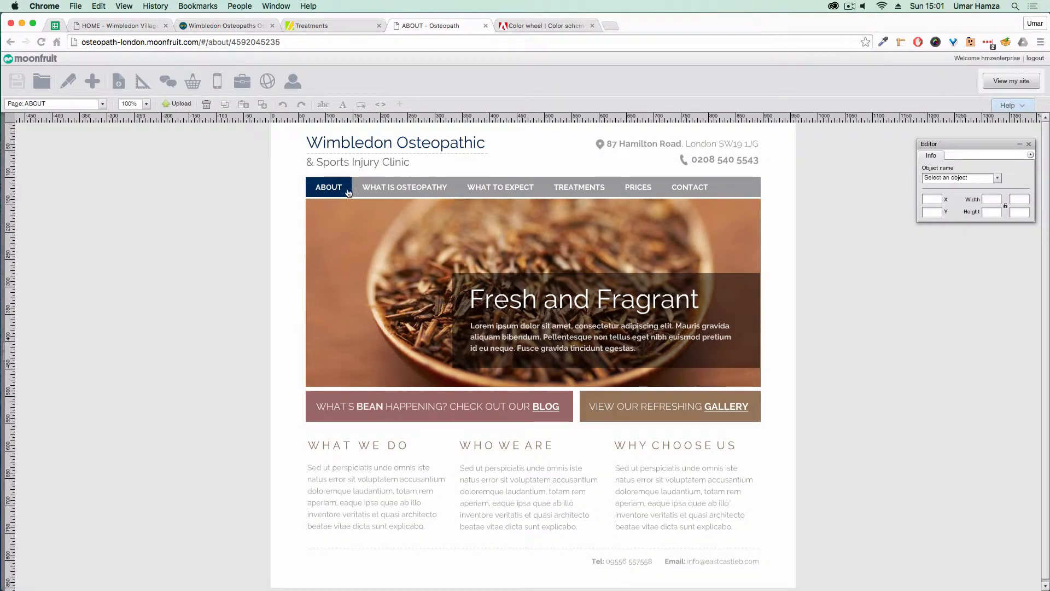
Step: Rename the ABOUT page to HOME in the site's page list
{"action": "left_click", "coordinate": [120, 84]}
{"action": "left_click", "coordinate": [70, 191]}
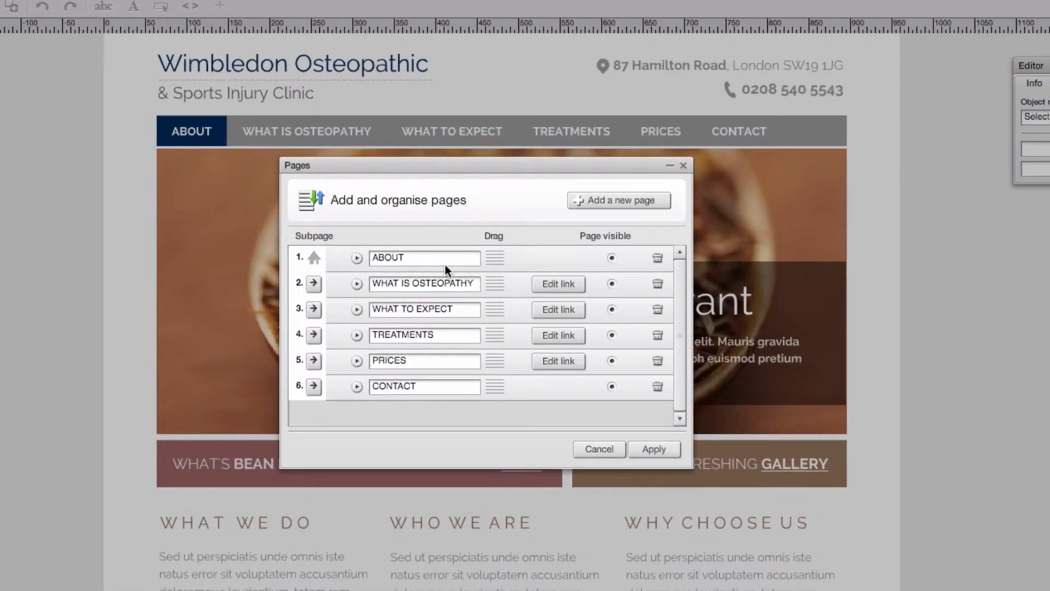
{"action": "left_click_drag", "start_coordinate": [549, 271], "coordinate": [494, 272]}
{"action": "key", "text": "BackSpace"}
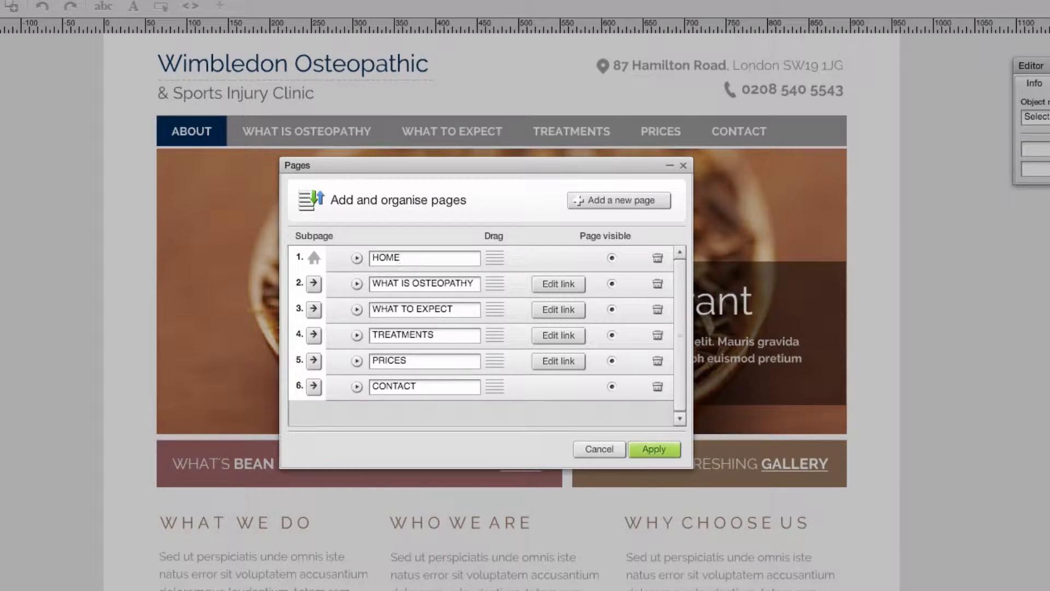
{"action": "left_click", "coordinate": [655, 449]}
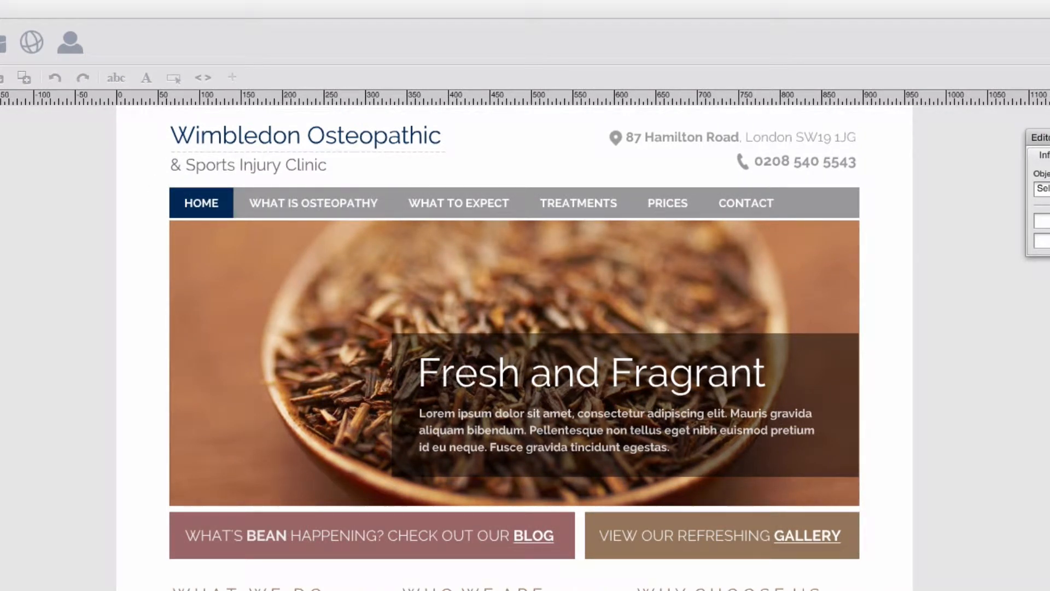
Step: Edit the Page Master and show the widget library's Icons in an enlarged File Manager
{"action": "double_click", "coordinate": [327, 133]}
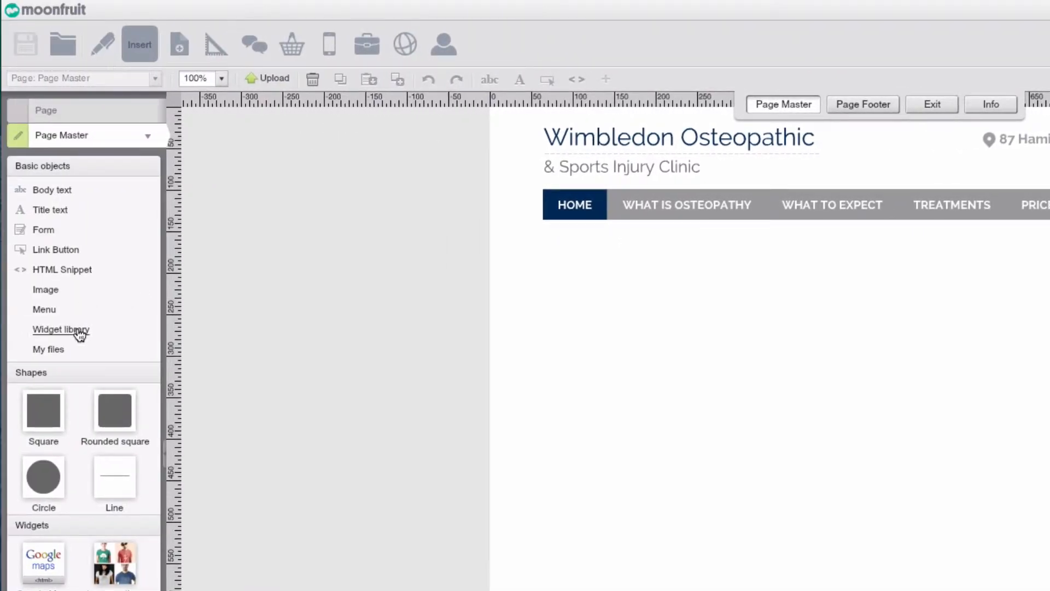
{"action": "left_click", "coordinate": [80, 330]}
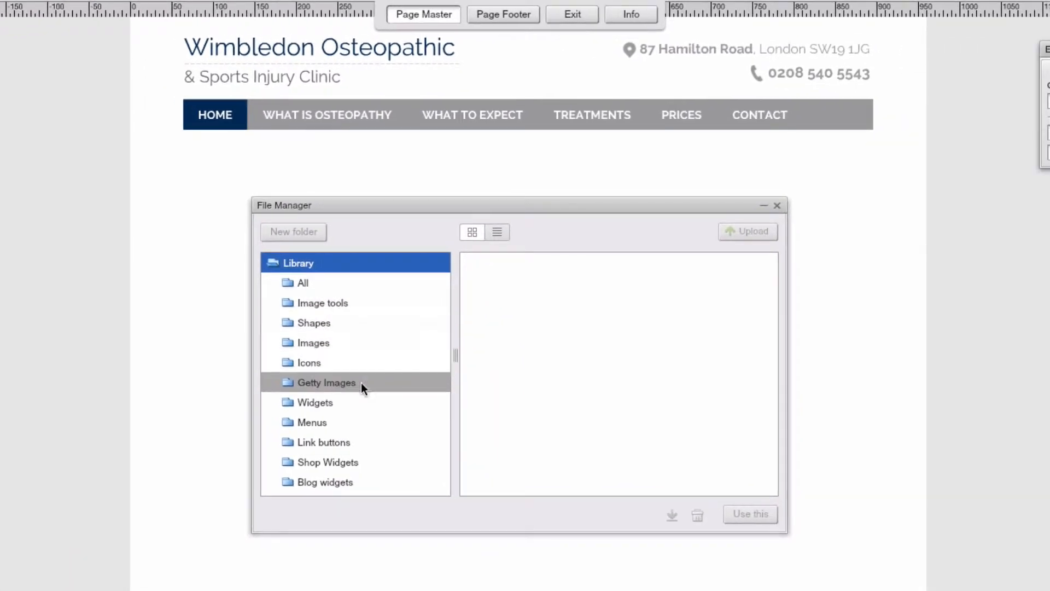
{"action": "left_click", "coordinate": [363, 367]}
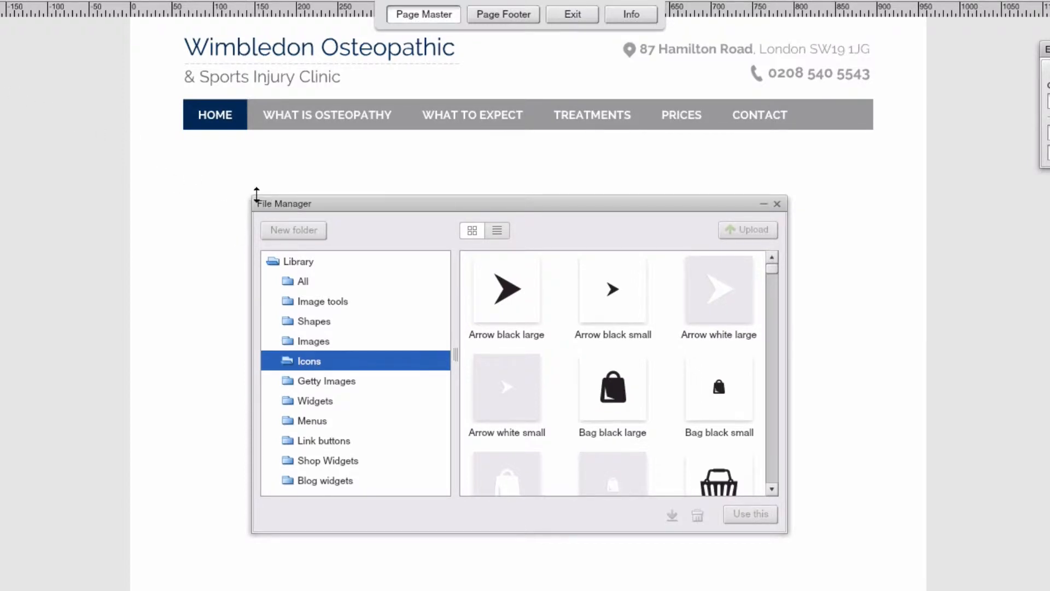
{"action": "left_click_drag", "start_coordinate": [255, 197], "coordinate": [134, 53]}
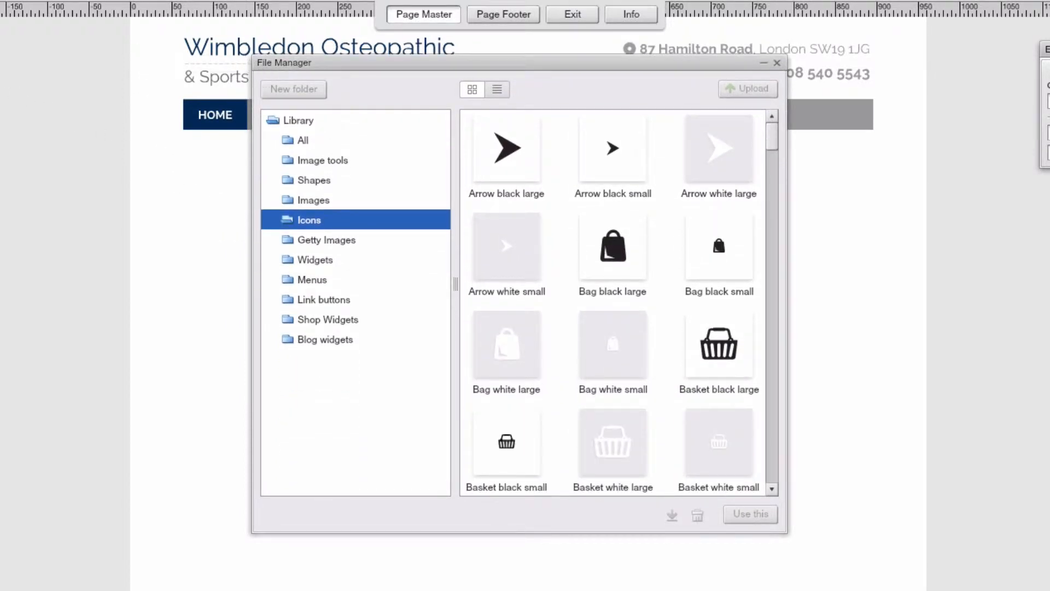
{"action": "left_click_drag", "start_coordinate": [254, 55], "coordinate": [0, 50]}
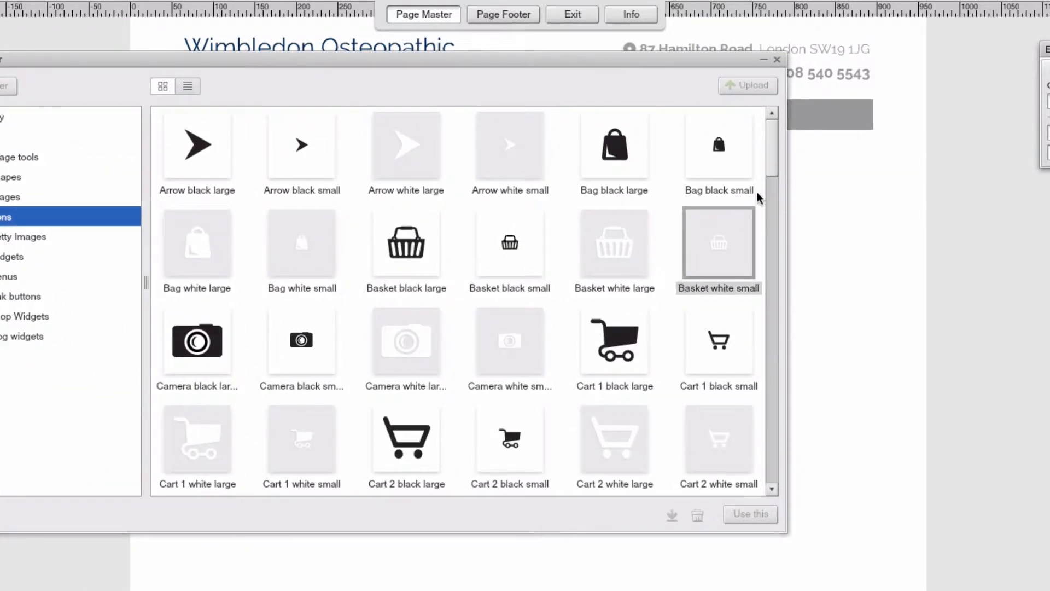
Step: Insert the small blue circular Twitter and Facebook icons from the library onto the Page Master
{"action": "left_click_drag", "start_coordinate": [775, 173], "coordinate": [770, 218]}
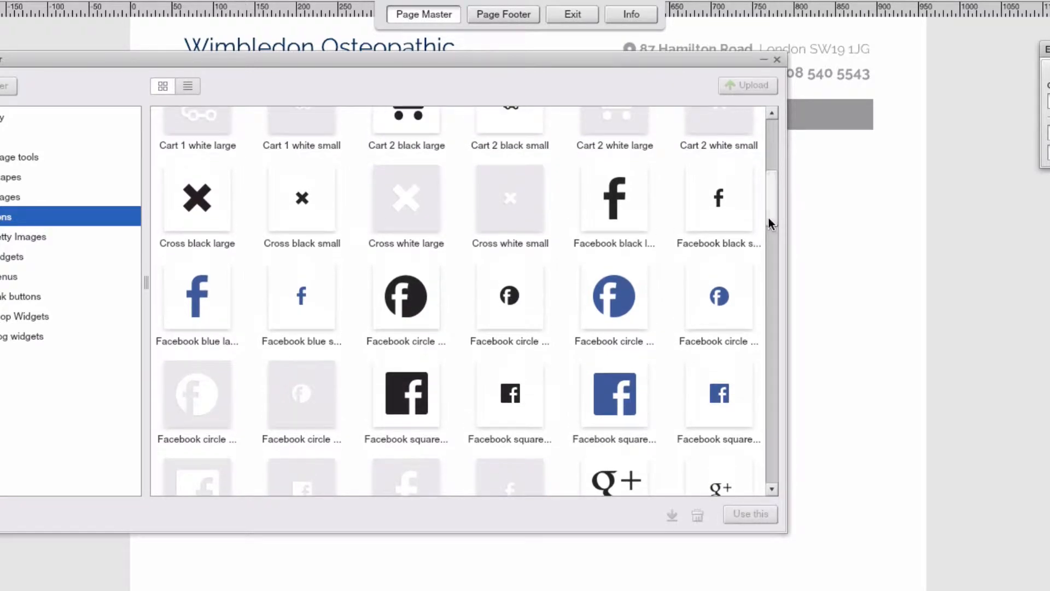
{"action": "left_click_drag", "start_coordinate": [559, 61], "coordinate": [514, 176]}
{"action": "left_click", "coordinate": [561, 399]}
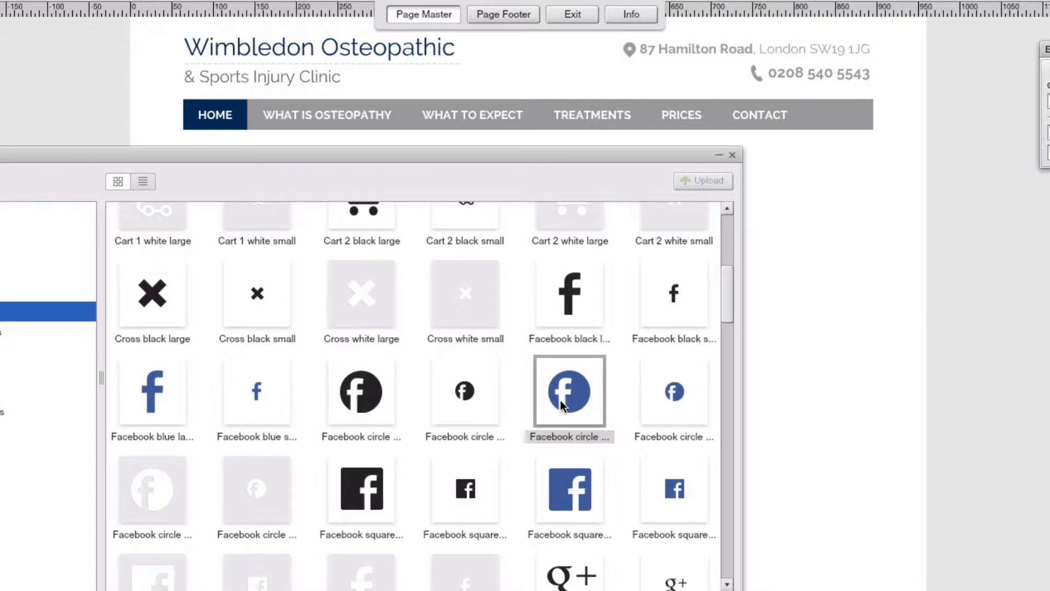
{"action": "left_click", "coordinate": [674, 392]}
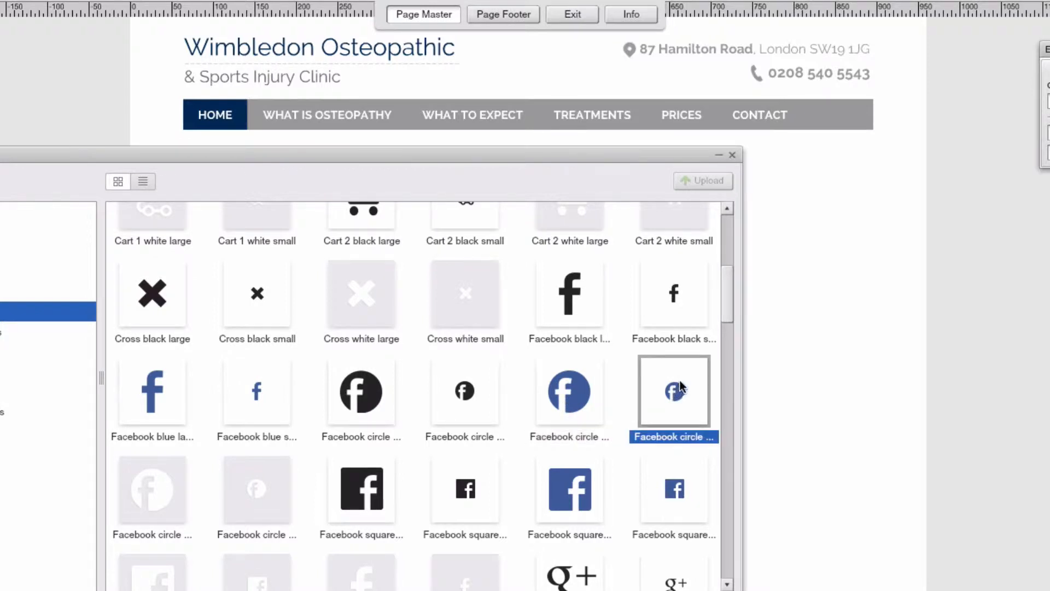
{"action": "left_click_drag", "start_coordinate": [733, 314], "coordinate": [713, 575]}
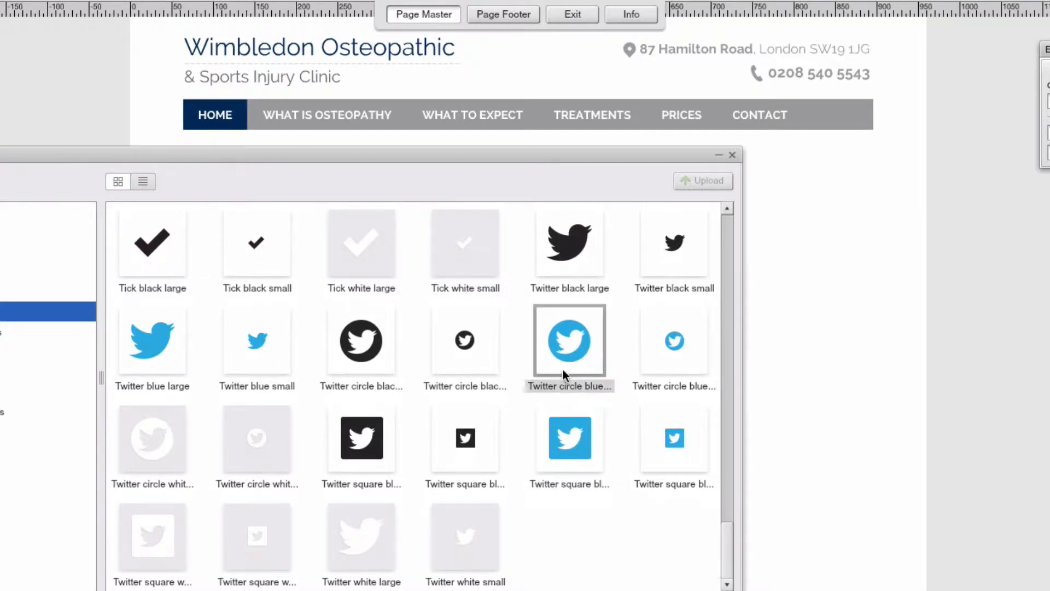
{"action": "left_click", "coordinate": [674, 343]}
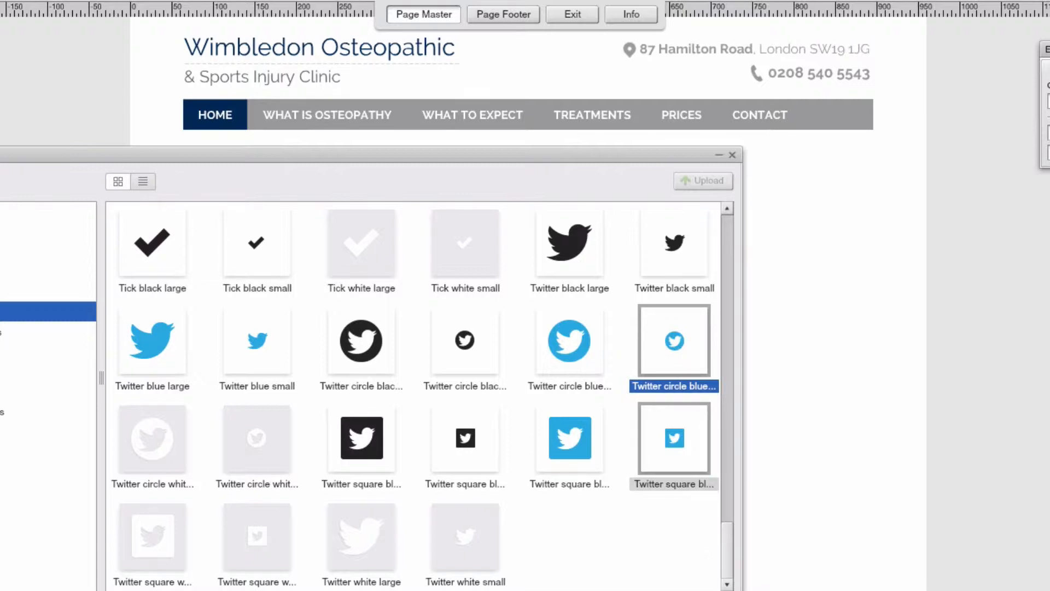
{"action": "left_click_drag", "start_coordinate": [731, 543], "coordinate": [733, 289]}
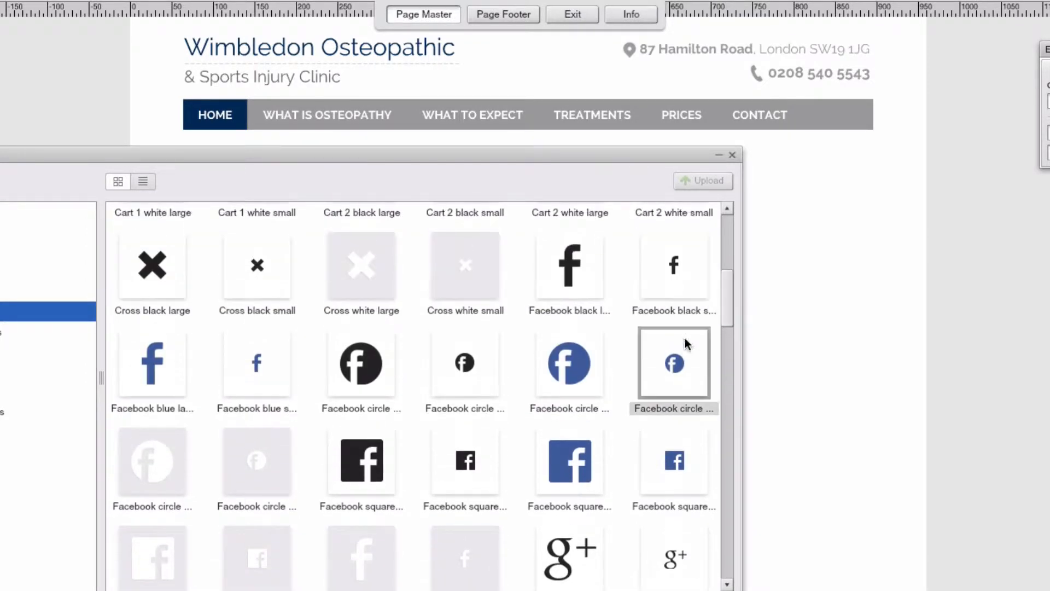
{"action": "left_click", "coordinate": [681, 357]}
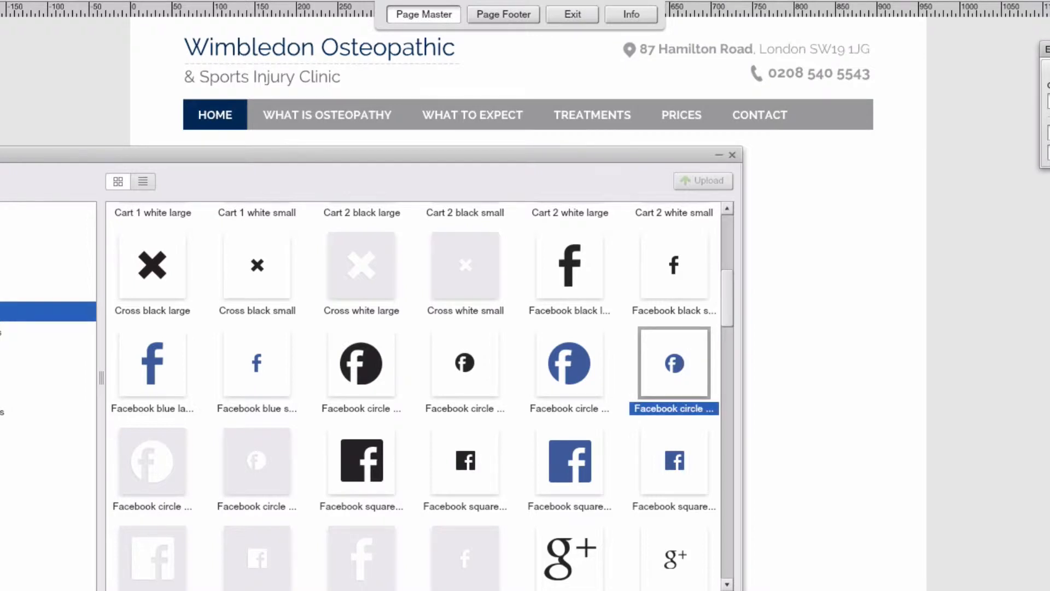
Step: Insert the small blue square Facebook and Twitter icons, and move the collapsed File Manager out of the way
{"action": "left_click", "coordinate": [676, 471]}
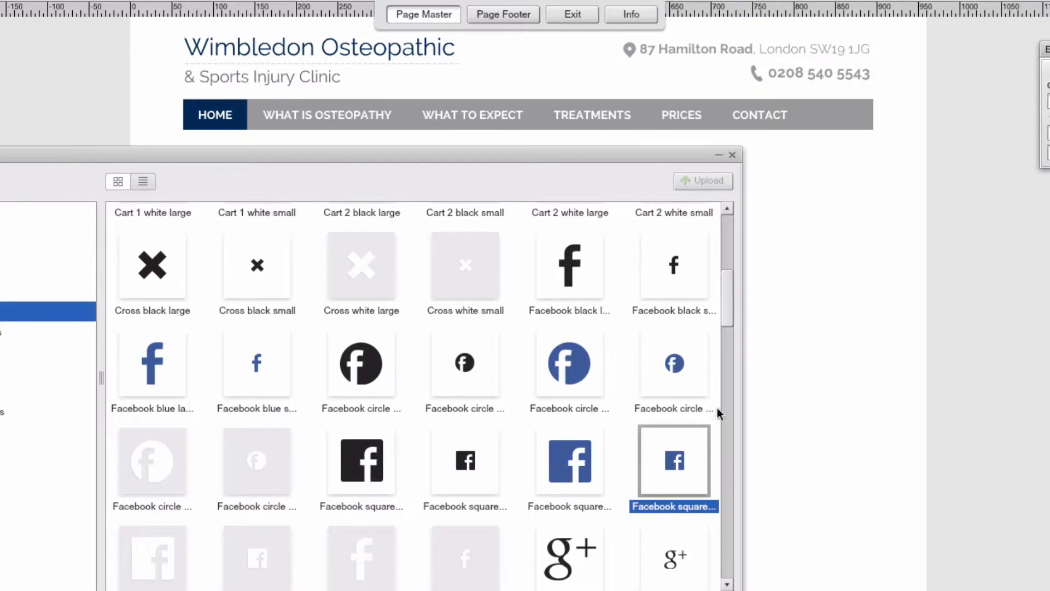
{"action": "scroll", "coordinate": [717, 392], "scroll_direction": "down", "scroll_amount": 12}
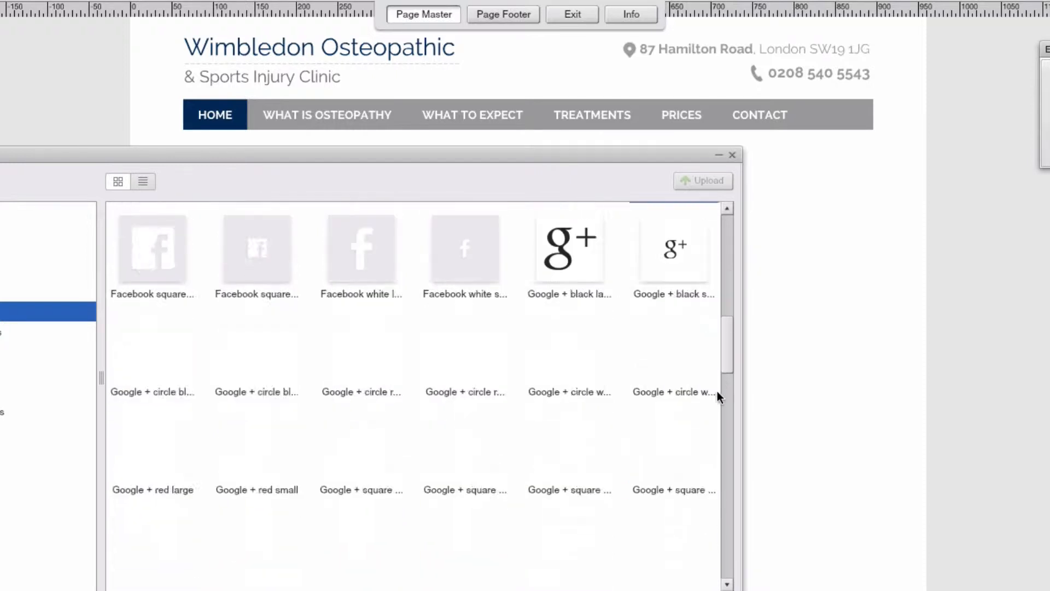
{"action": "scroll", "coordinate": [717, 523], "scroll_direction": "down", "scroll_amount": 15}
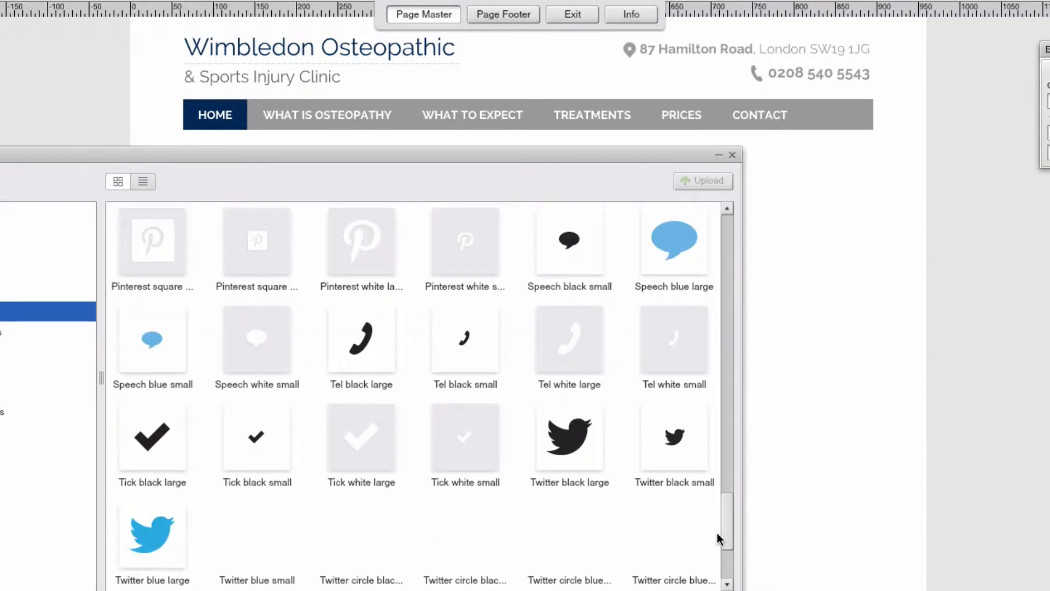
{"action": "left_click", "coordinate": [693, 551]}
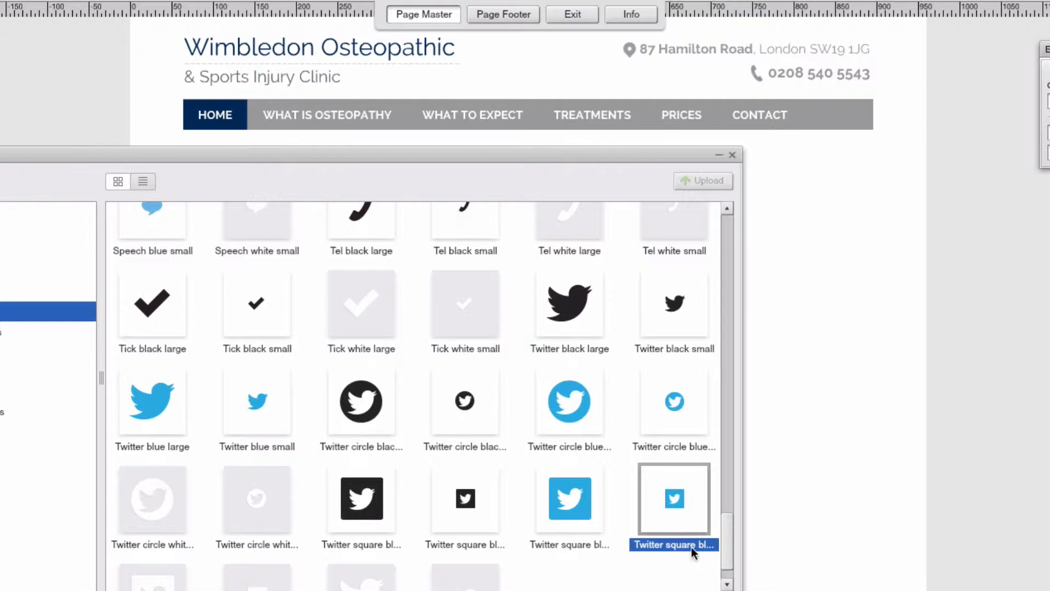
{"action": "double_click", "coordinate": [581, 153]}
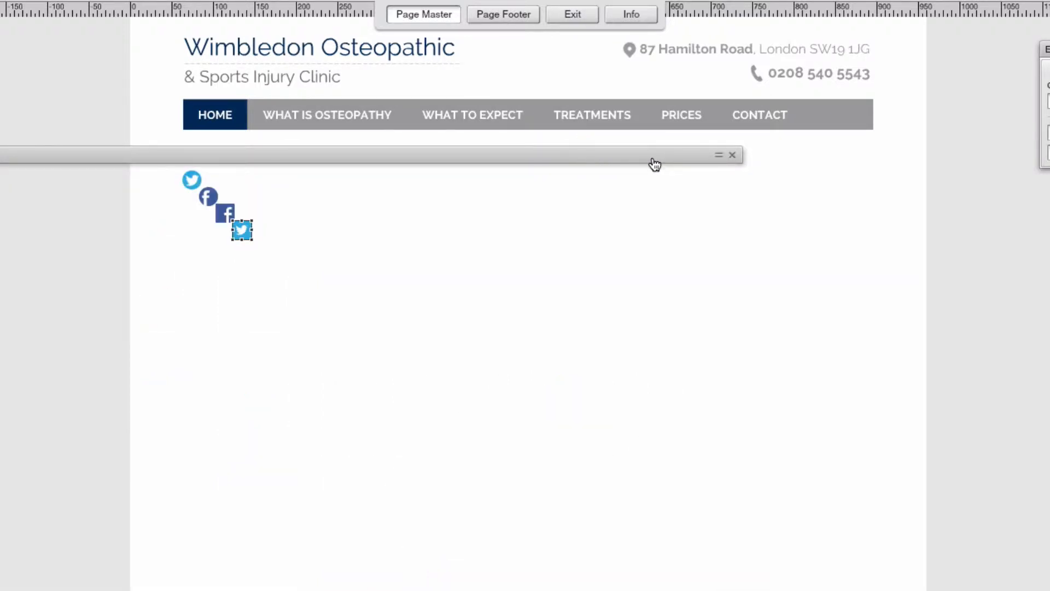
{"action": "left_click", "coordinate": [720, 157]}
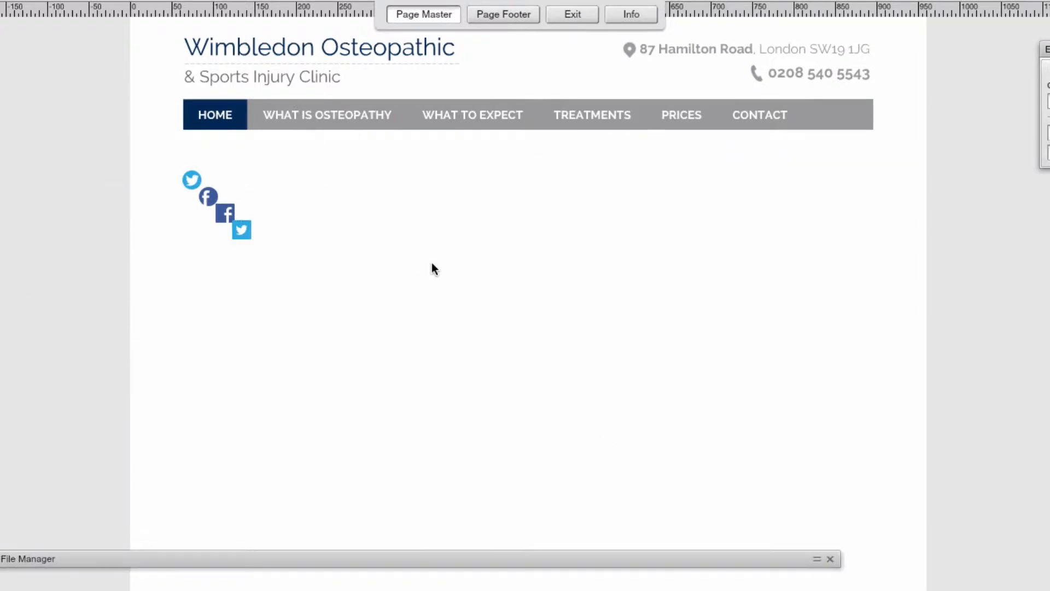
Step: Separate the square Twitter icon from the others and delete the circular Twitter and Facebook icons
{"action": "left_click_drag", "start_coordinate": [243, 240], "coordinate": [664, 248]}
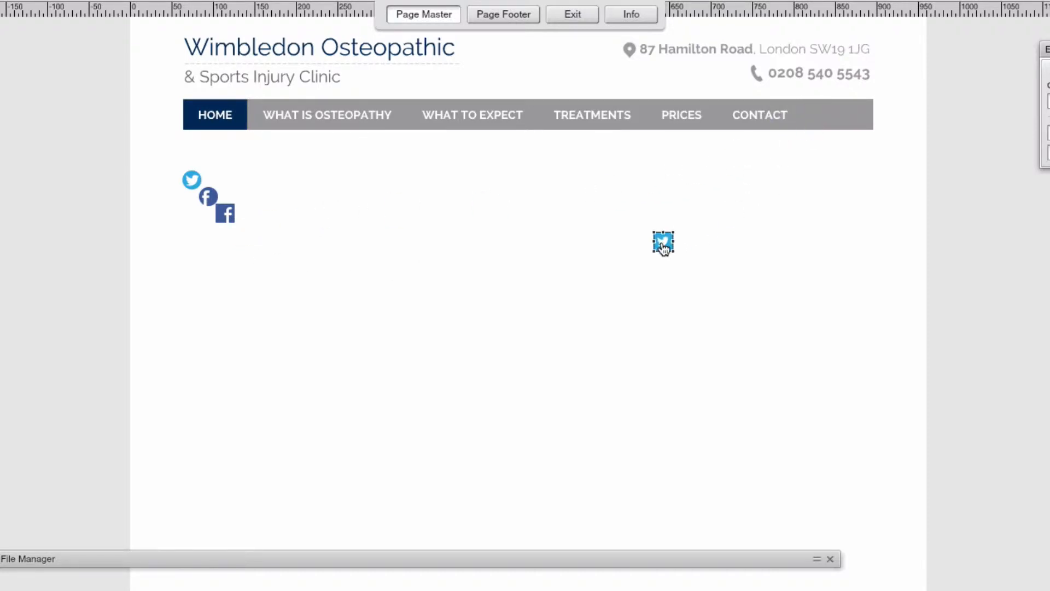
{"action": "left_click", "coordinate": [225, 218]}
{"action": "left_click", "coordinate": [211, 195]}
{"action": "mouse_move", "coordinate": [212, 198]}
{"action": "left_mouse_down"}
{"action": "mouse_move", "coordinate": [810, 113]}
{"action": "mouse_move", "coordinate": [802, 127]}
{"action": "mouse_move", "coordinate": [211, 178]}
{"action": "mouse_move", "coordinate": [175, 172]}
{"action": "mouse_move", "coordinate": [221, 192]}
{"action": "left_mouse_up"}
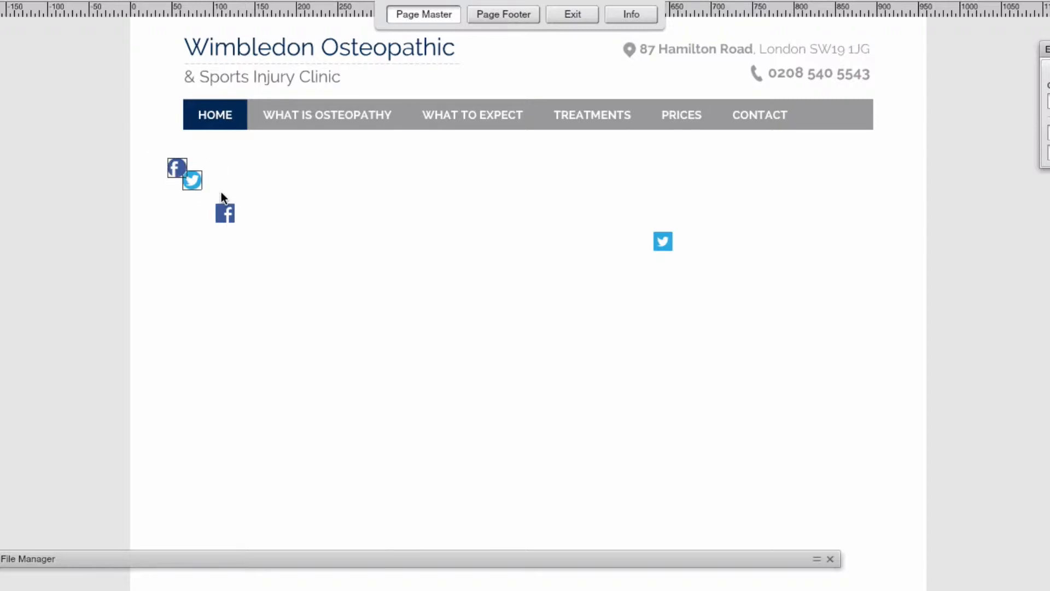
{"action": "key", "text": "Delete"}
{"action": "left_click", "coordinate": [473, 278]}
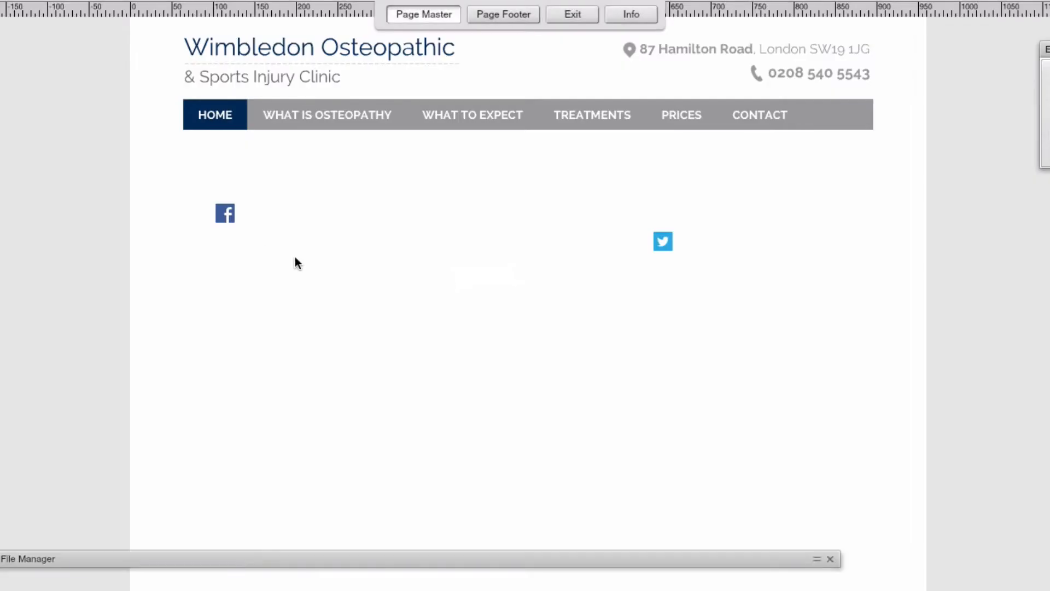
Step: Place the square Facebook and Twitter icons side by side on the navigation bar after CONTACT
{"action": "left_click_drag", "start_coordinate": [221, 215], "coordinate": [776, 161]}
{"action": "left_click_drag", "start_coordinate": [663, 241], "coordinate": [844, 115]}
{"action": "left_click_drag", "start_coordinate": [780, 159], "coordinate": [812, 122]}
{"action": "left_click", "coordinate": [819, 158]}
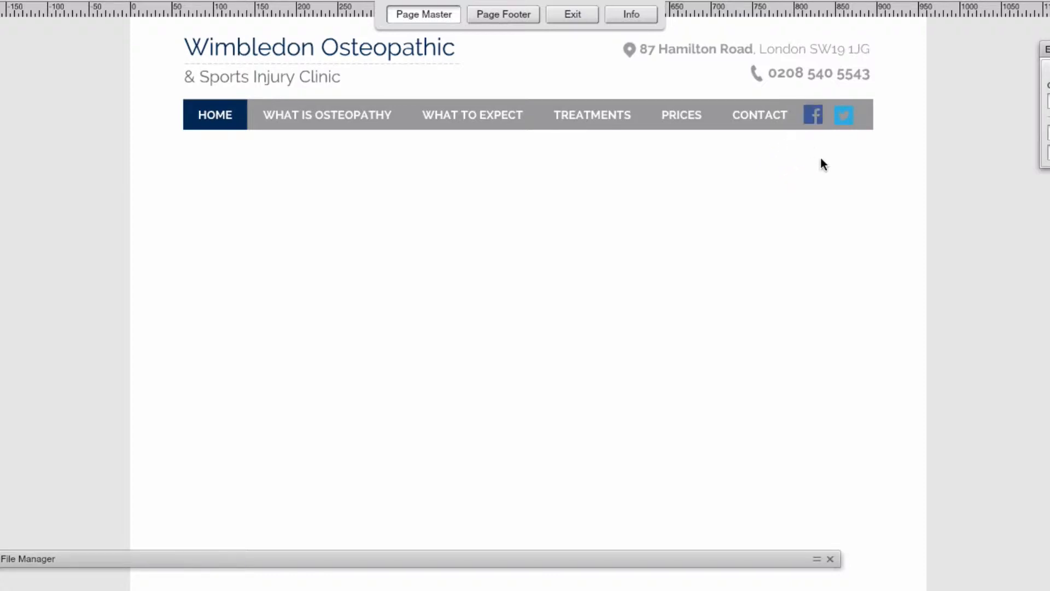
Step: Shrink the Facebook and Twitter icons on the navigation bar to a matching smaller size
{"action": "left_click", "coordinate": [815, 123]}
{"action": "key", "text": "Return"}
{"action": "left_click", "coordinate": [828, 276]}
{"action": "left_click", "coordinate": [841, 120]}
{"action": "key", "text": "Return"}
{"action": "key", "text": "Down"}
Step: Nudge the Twitter icon to line it up with the Facebook icon on the navigation bar
{"action": "left_click", "coordinate": [686, 245]}
{"action": "left_click", "coordinate": [810, 118]}
{"action": "left_click", "coordinate": [842, 117]}
{"action": "key", "text": "Right"}
{"action": "key", "text": "shift+Up"}
{"action": "key", "text": "shift+Up"}
{"action": "key", "text": "shift+Up"}
{"action": "key", "text": "Left"}
{"action": "key", "text": "Left"}
Step: Select both social icons together and nudge them closer to the navigation bar's right end
{"action": "left_click", "coordinate": [811, 115]}
{"action": "left_click", "coordinate": [842, 115]}
{"action": "left_click", "coordinate": [809, 113], "text": "shift"}
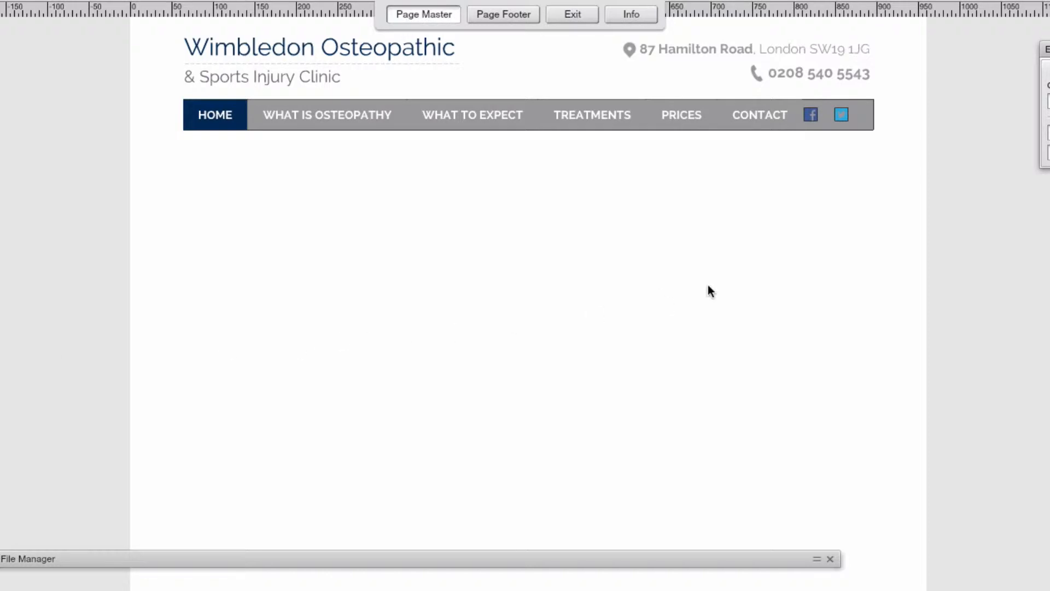
{"action": "left_click_drag", "start_coordinate": [870, 165], "coordinate": [802, 103]}
{"action": "key", "text": "Right"}
{"action": "key", "text": "Right"}
{"action": "key", "text": "Right"}
{"action": "key", "text": "Right"}
{"action": "key", "text": "Right"}
{"action": "key", "text": "Right"}
{"action": "key", "text": "Right"}
{"action": "key", "text": "Right"}
{"action": "key", "text": "Right"}
{"action": "key", "text": "Right"}
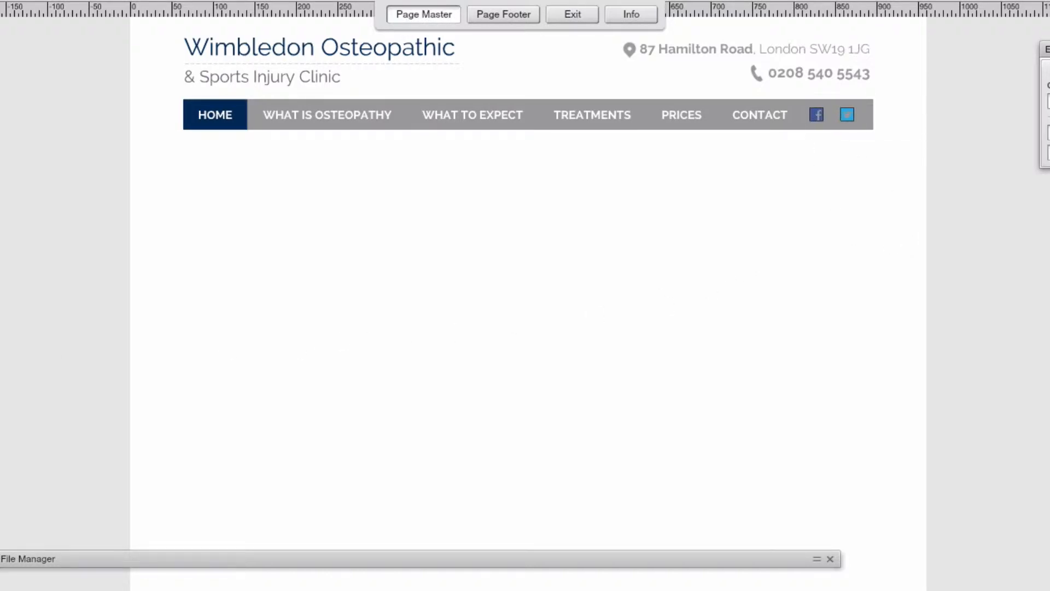
{"action": "key", "text": "Right"}
{"action": "key", "text": "Right"}
{"action": "key", "text": "Right"}
{"action": "left_click", "coordinate": [865, 177]}
Step: Nudge the Facebook icon right until only a small gap separates it from the Twitter icon
{"action": "left_click_drag", "start_coordinate": [813, 121], "coordinate": [835, 103]}
{"action": "key", "text": "Right"}
{"action": "key", "text": "Right"}
{"action": "key", "text": "Right"}
{"action": "key", "text": "Right"}
{"action": "key", "text": "Right"}
{"action": "key", "text": "Right"}
{"action": "key", "text": "Right"}
{"action": "key", "text": "Right"}
{"action": "key", "text": "Right"}
{"action": "key", "text": "Right"}
{"action": "key", "text": "Right"}
{"action": "key", "text": "Right"}
{"action": "key", "text": "Right"}
{"action": "left_click", "coordinate": [819, 166]}
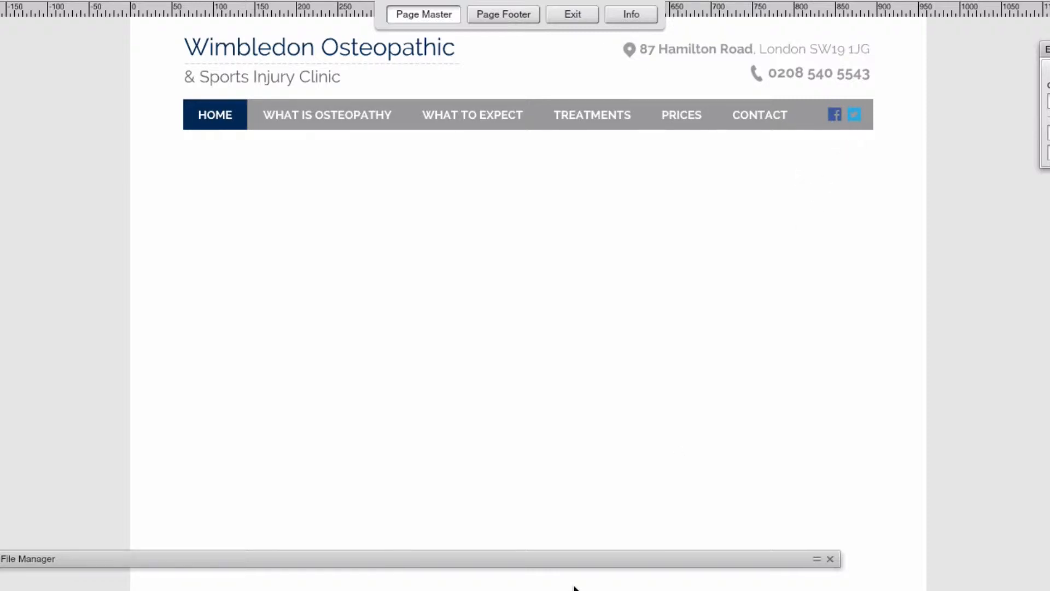
Step: Bring back the File Manager and insert the small white square Twitter icon onto the Page Master
{"action": "left_click_drag", "start_coordinate": [577, 558], "coordinate": [523, 194]}
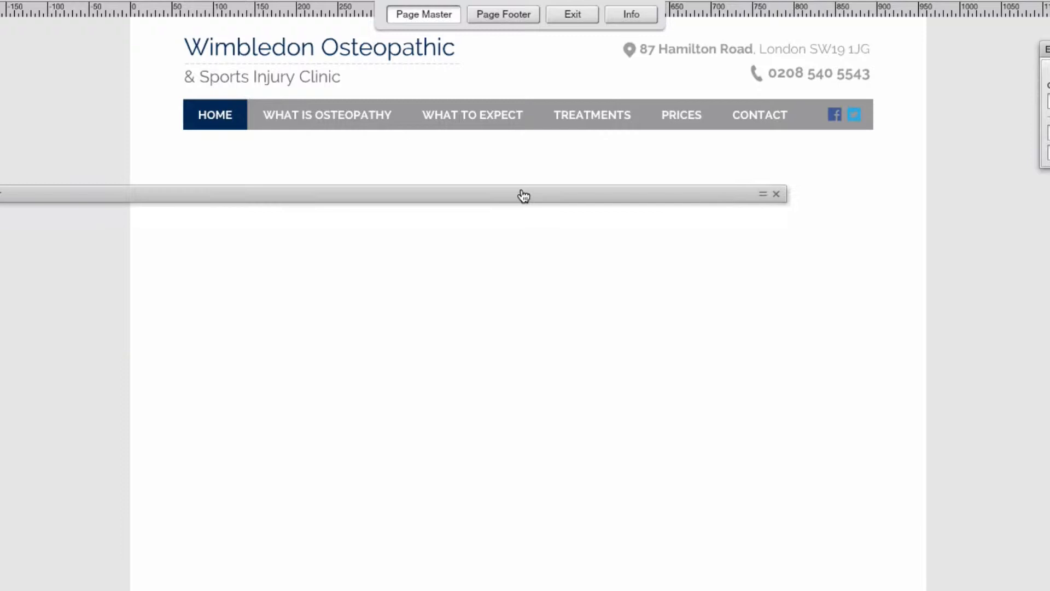
{"action": "left_click", "coordinate": [762, 197]}
{"action": "left_click_drag", "start_coordinate": [727, 203], "coordinate": [724, 147]}
{"action": "left_click_drag", "start_coordinate": [770, 520], "coordinate": [767, 541]}
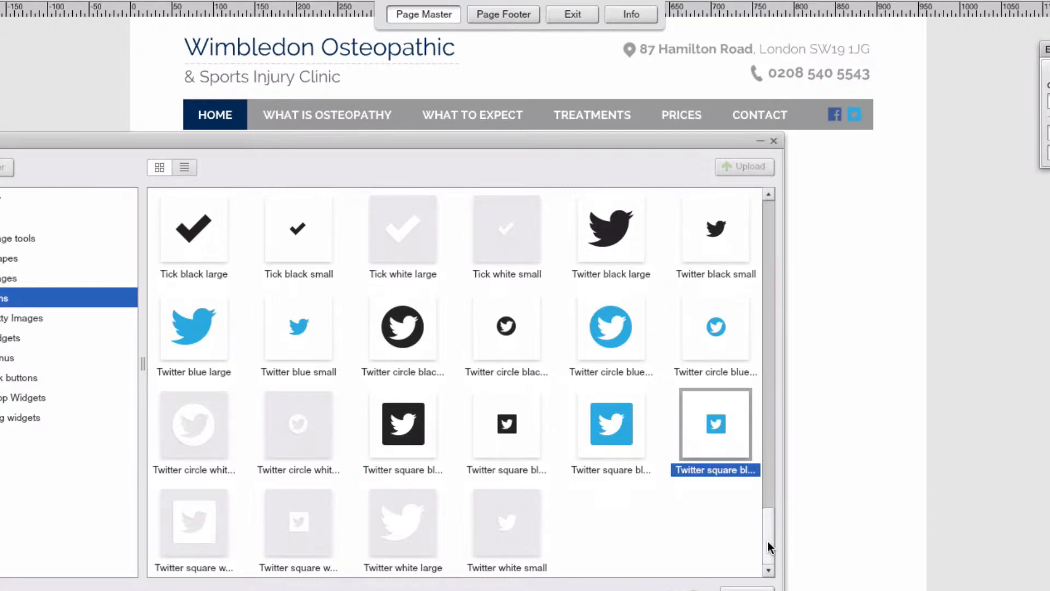
{"action": "left_click", "coordinate": [299, 532]}
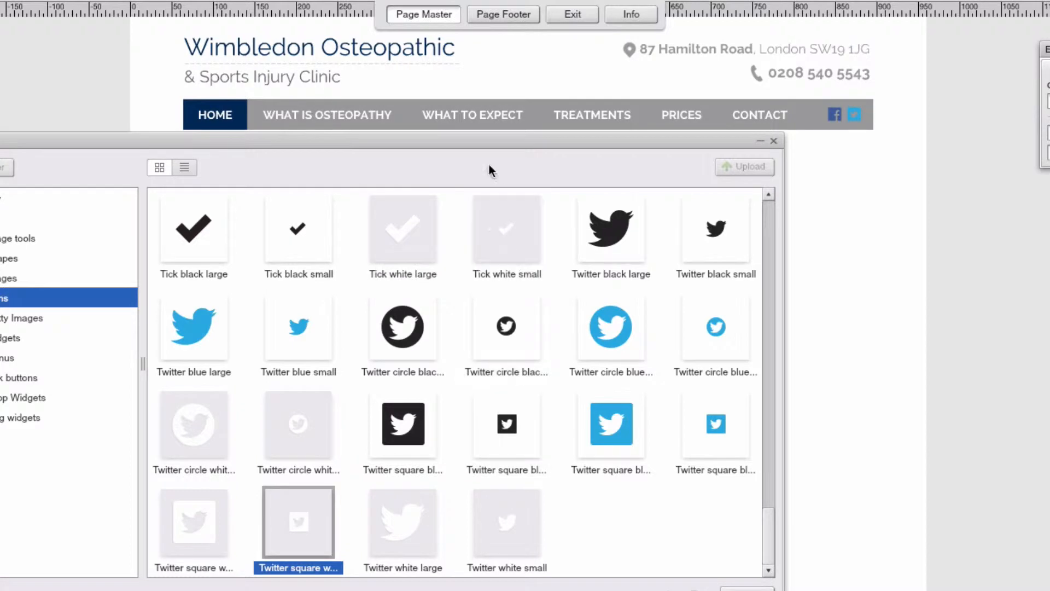
{"action": "double_click", "coordinate": [488, 146]}
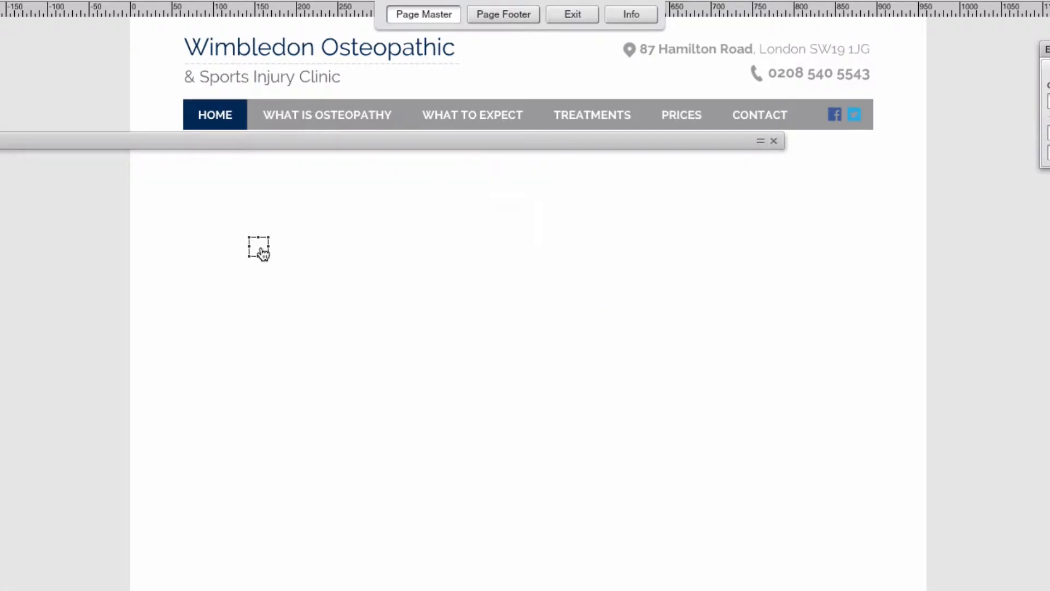
Step: Move the small white square Twitter icon onto the navigation bar, between CONTACT and the blue Facebook icon
{"action": "left_click_drag", "start_coordinate": [260, 250], "coordinate": [810, 114]}
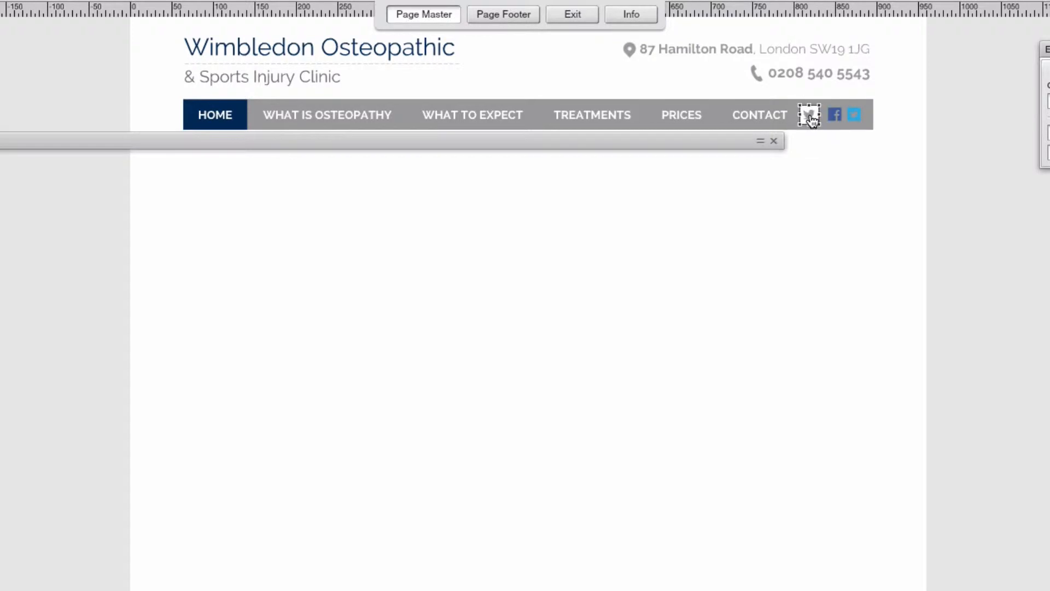
Step: Try the small black square Twitter icon from the File Manager on the navigation bar before CONTACT and delete it again
{"action": "left_click", "coordinate": [761, 140]}
{"action": "left_click", "coordinate": [525, 417]}
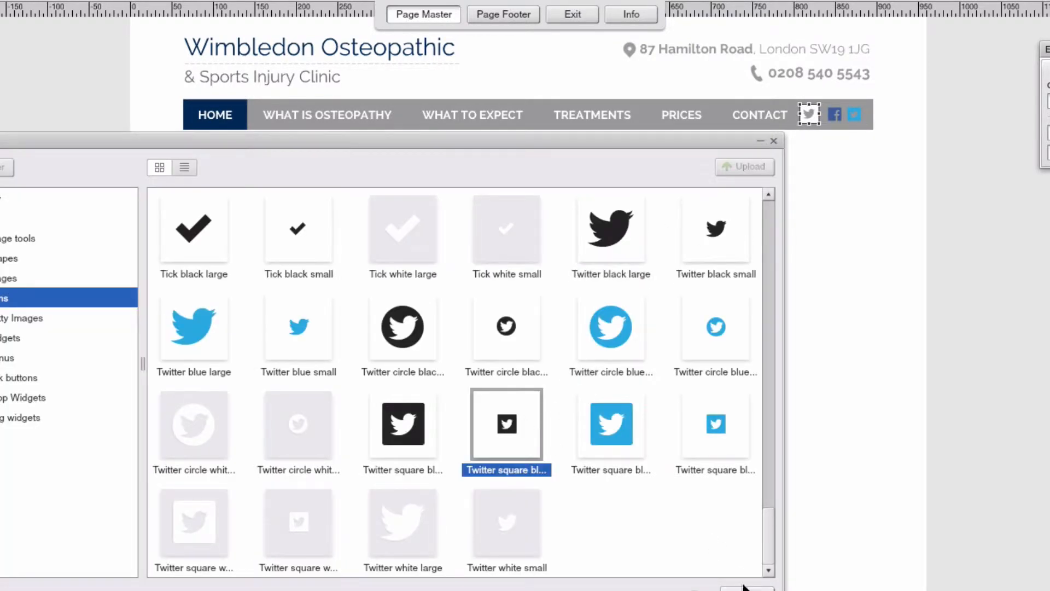
{"action": "double_click", "coordinate": [450, 142]}
{"action": "left_click_drag", "start_coordinate": [273, 268], "coordinate": [718, 118]}
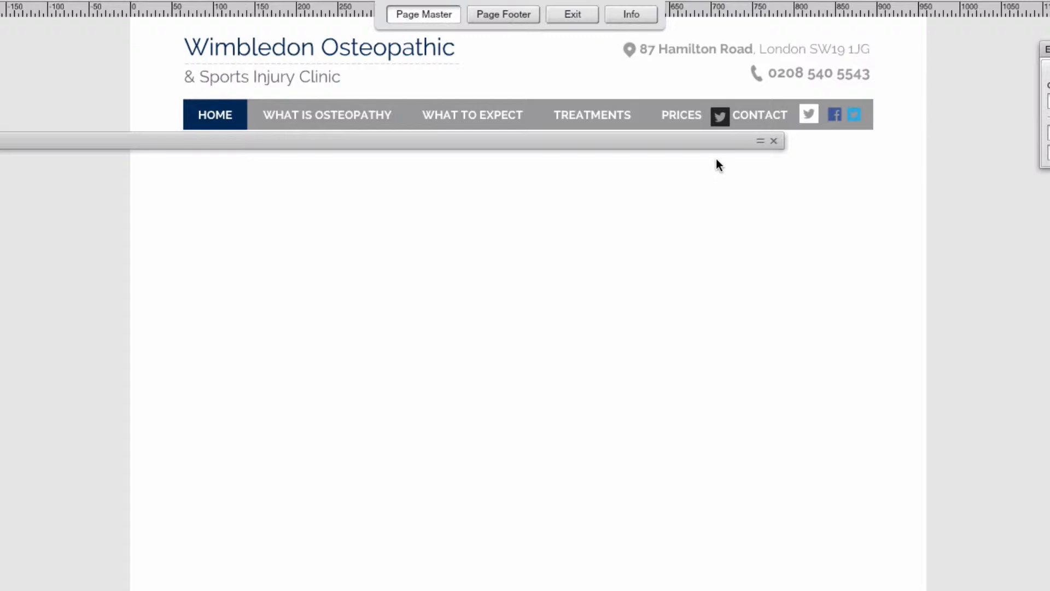
{"action": "left_click", "coordinate": [720, 119]}
{"action": "key", "text": "Delete"}
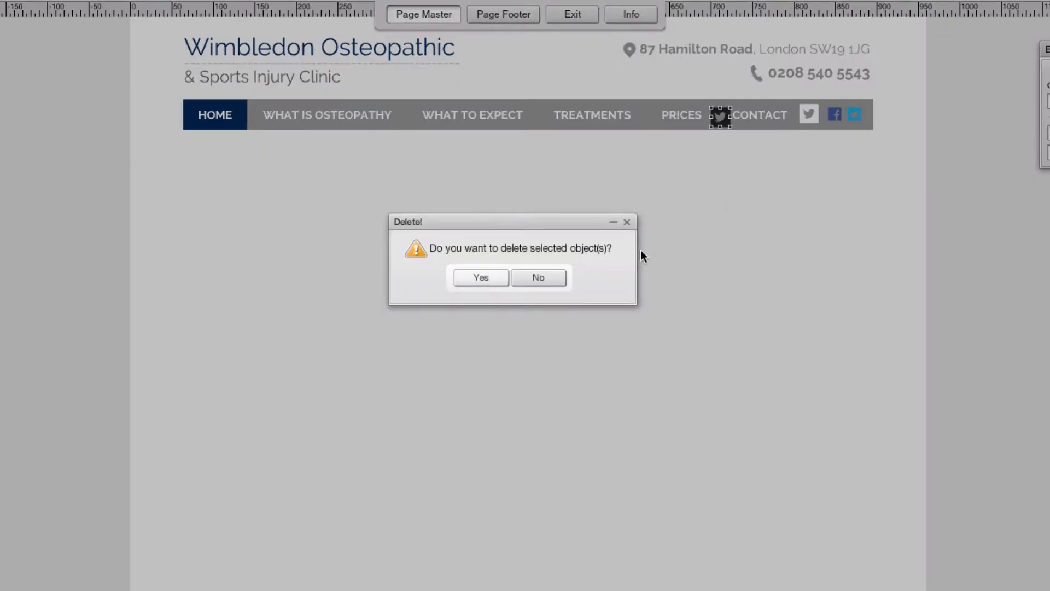
{"action": "left_click", "coordinate": [472, 279]}
Step: Select the two blue Facebook and Twitter icons on the navigation bar and delete them, keeping the white Twitter icon
{"action": "left_click", "coordinate": [809, 114]}
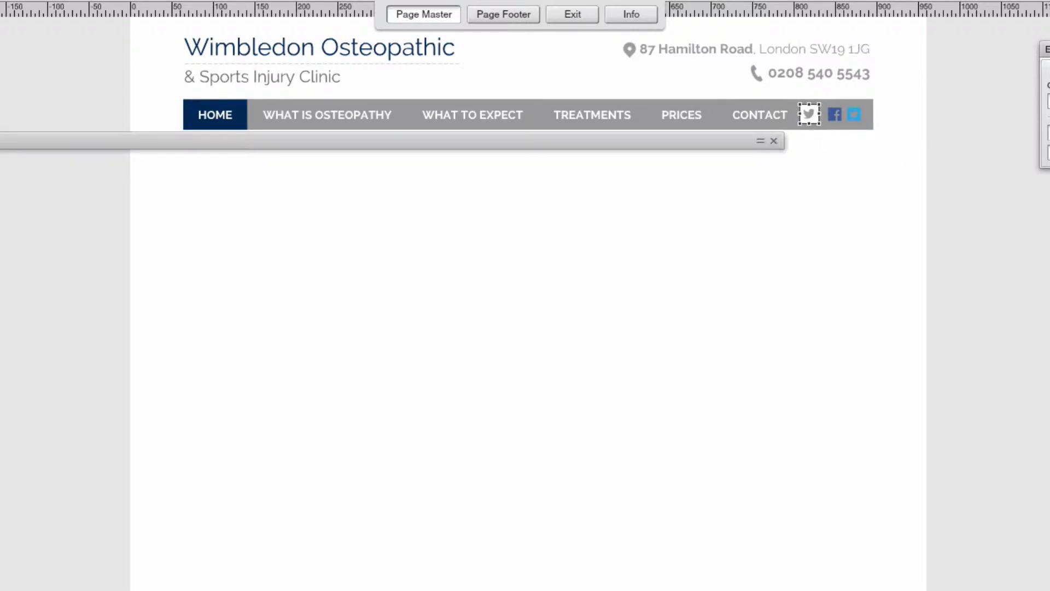
{"action": "left_click", "coordinate": [809, 161]}
{"action": "left_click_drag", "start_coordinate": [963, 188], "coordinate": [842, 103]}
{"action": "left_click_drag", "start_coordinate": [933, 171], "coordinate": [820, 103]}
{"action": "key", "text": "Delete"}
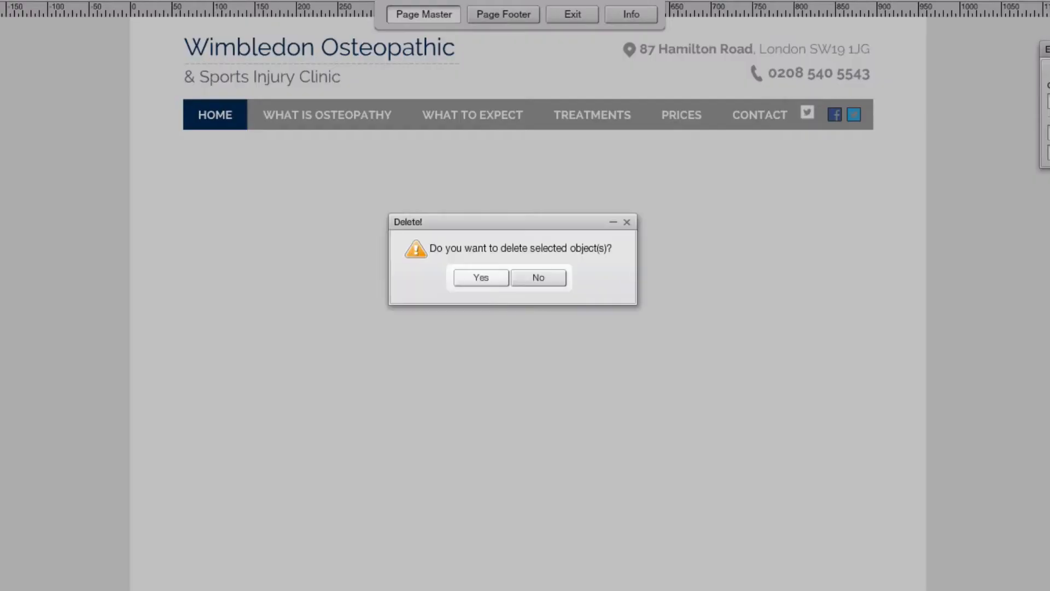
{"action": "left_click", "coordinate": [500, 277]}
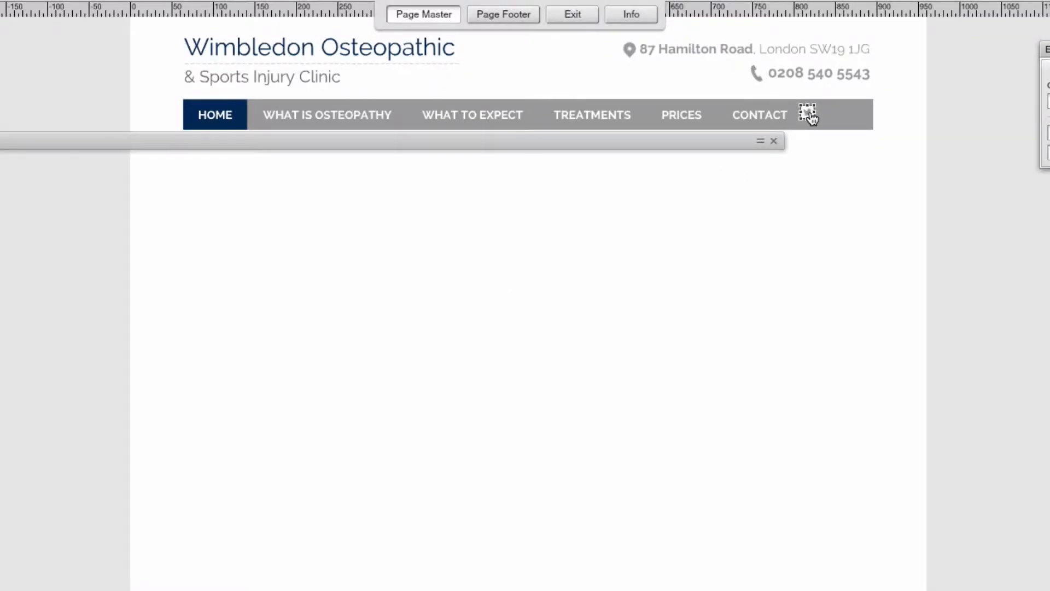
Step: Move the white Twitter icon to the right end of the navigation bar and centre it vertically
{"action": "left_click_drag", "start_coordinate": [812, 117], "coordinate": [842, 102]}
{"action": "left_click", "coordinate": [856, 172]}
{"action": "left_click_drag", "start_coordinate": [846, 109], "coordinate": [842, 100]}
Step: Insert the small white square Facebook icon from the File Manager's icons and collapse the File Manager
{"action": "double_click", "coordinate": [702, 146]}
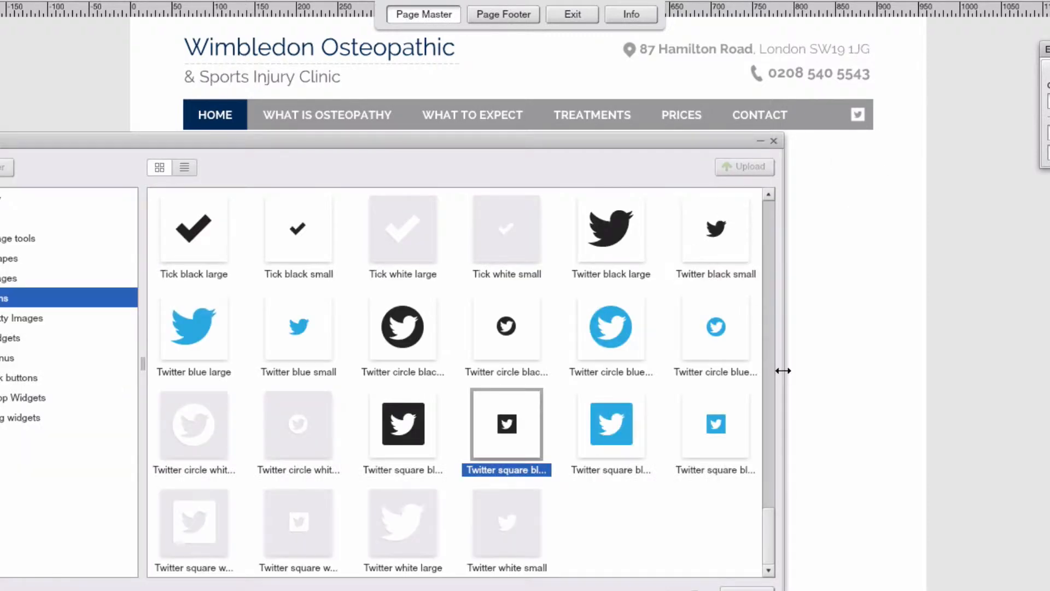
{"action": "left_click_drag", "start_coordinate": [767, 514], "coordinate": [752, 285]}
{"action": "left_click", "coordinate": [280, 432]}
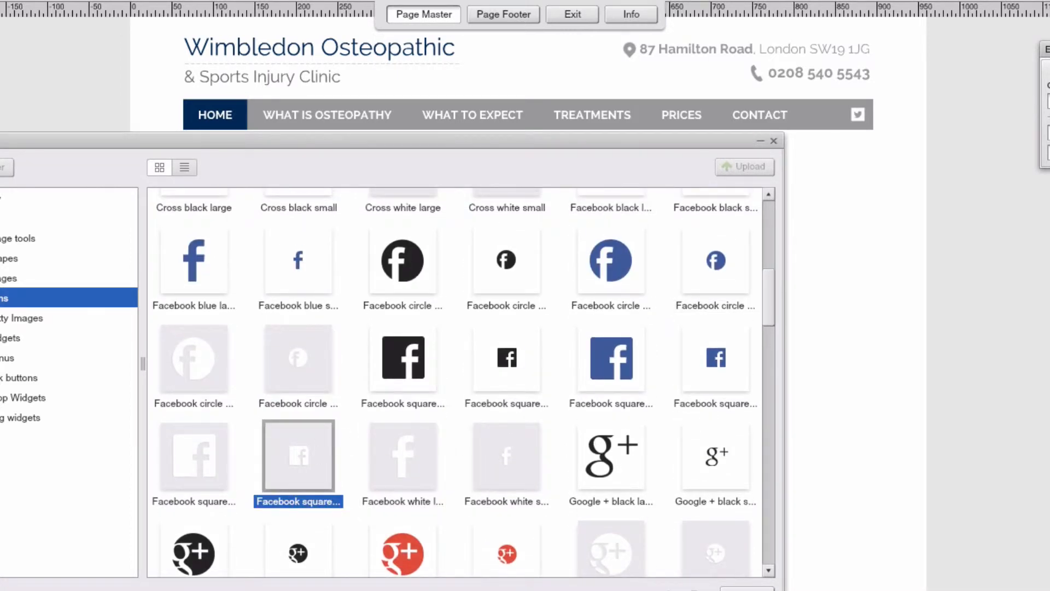
{"action": "left_click", "coordinate": [761, 141]}
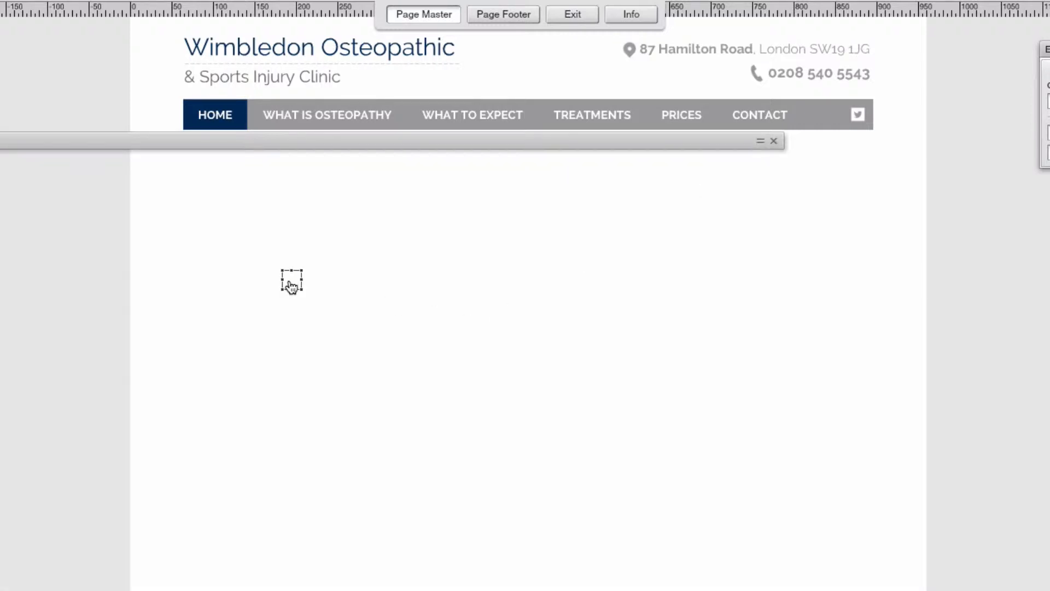
Step: Place the white Facebook icon on the navigation bar just left of the Twitter icon, level with it
{"action": "left_click_drag", "start_coordinate": [293, 281], "coordinate": [841, 120]}
{"action": "left_click", "coordinate": [837, 118]}
{"action": "key", "text": "super+z"}
{"action": "left_click", "coordinate": [838, 120]}
{"action": "left_click", "coordinate": [862, 169]}
{"action": "left_click_drag", "start_coordinate": [889, 145], "coordinate": [822, 99]}
{"action": "left_click", "coordinate": [813, 121]}
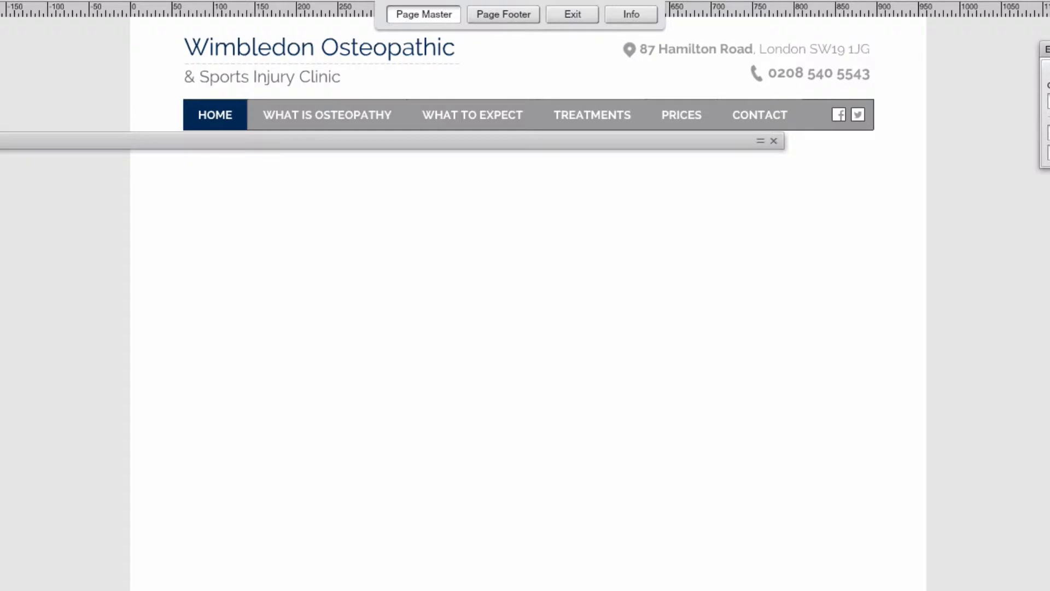
{"action": "left_click", "coordinate": [764, 332]}
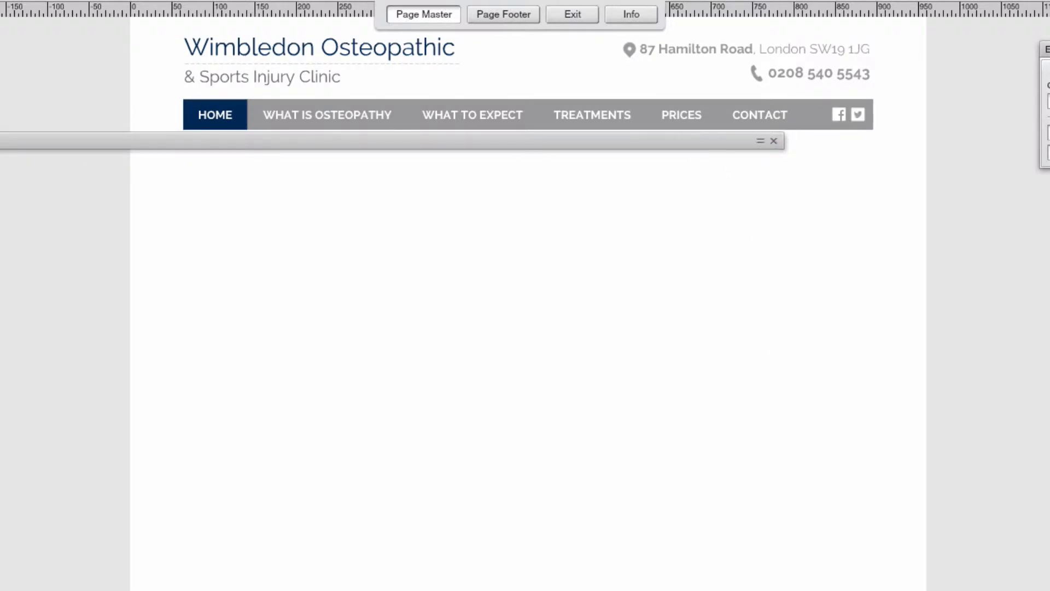
{"action": "left_click", "coordinate": [840, 115]}
{"action": "left_click_drag", "start_coordinate": [1045, 49], "coordinate": [737, 194]}
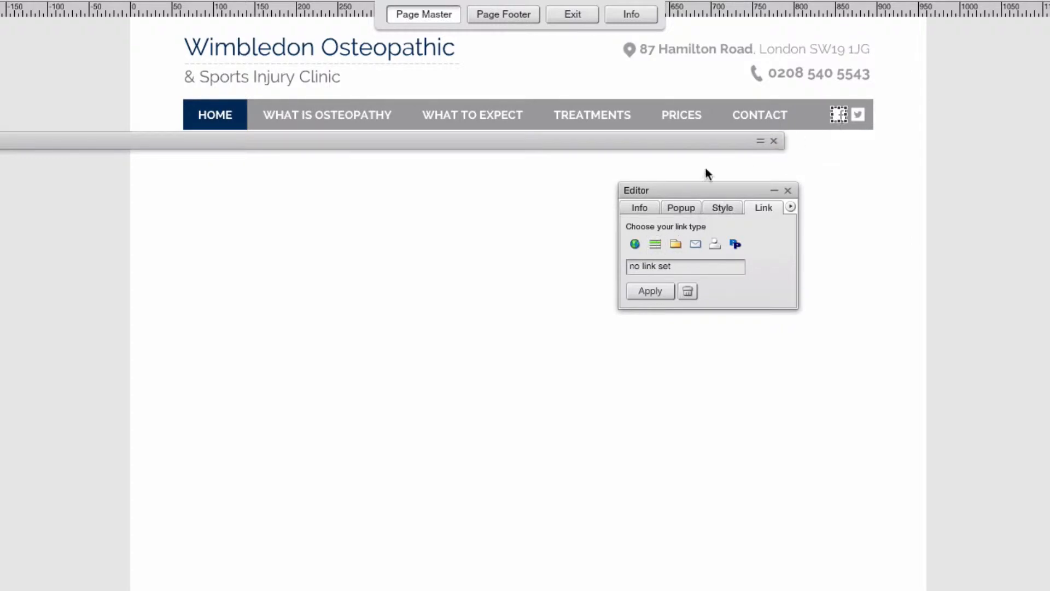
{"action": "left_click", "coordinate": [635, 244]}
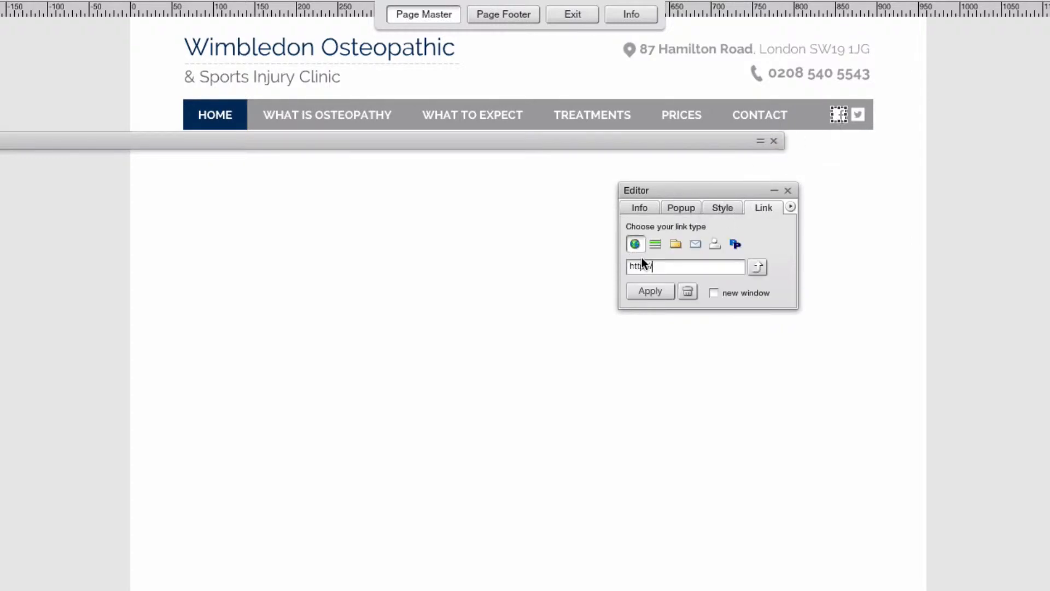
{"action": "left_click", "coordinate": [673, 268]}
{"action": "type", "text": "faceb"}
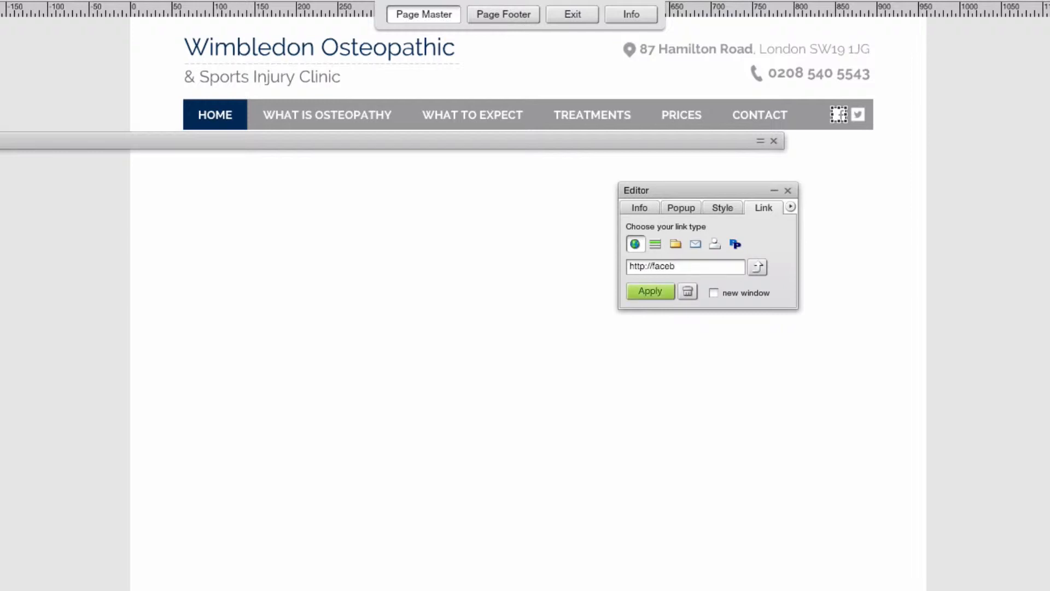
{"action": "type", "text": "ook.com"}
{"action": "left_click", "coordinate": [717, 294]}
{"action": "left_click", "coordinate": [645, 296]}
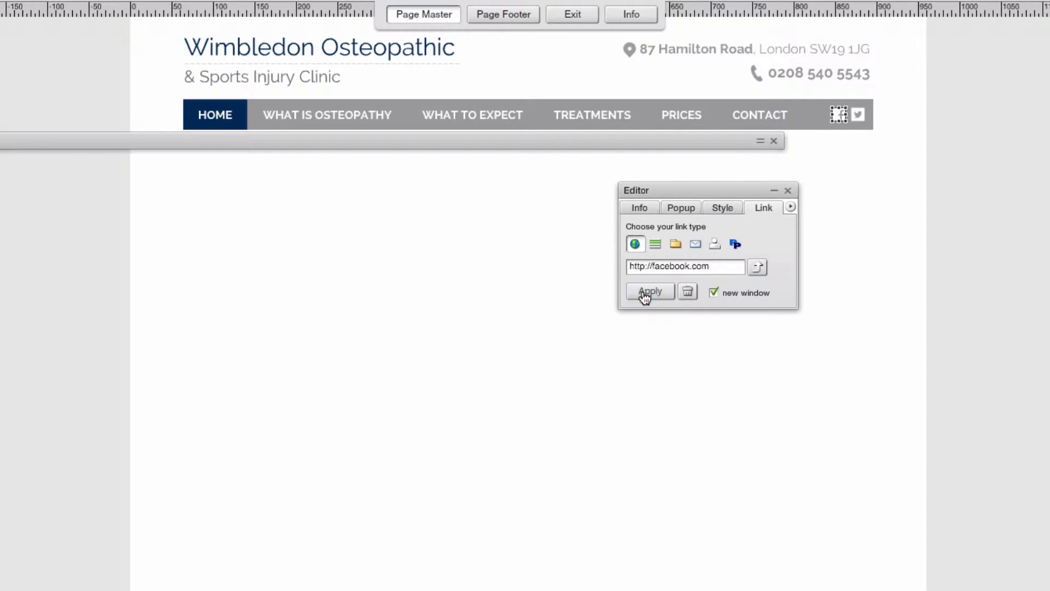
{"action": "left_click", "coordinate": [853, 123]}
{"action": "left_click", "coordinate": [766, 207]}
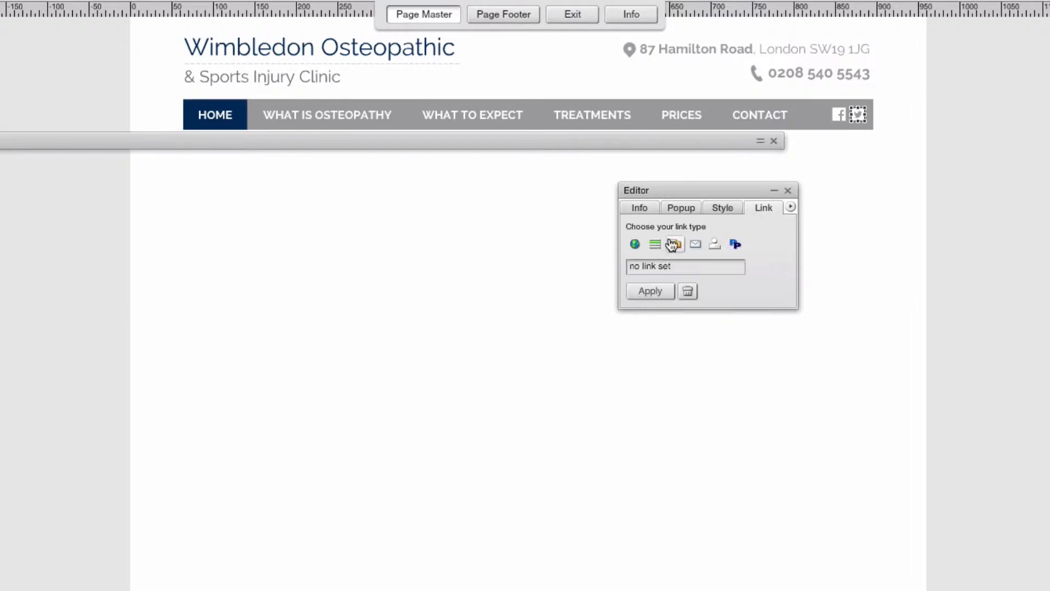
{"action": "left_click", "coordinate": [635, 246]}
{"action": "type", "text": "ttp://twitter.com"}
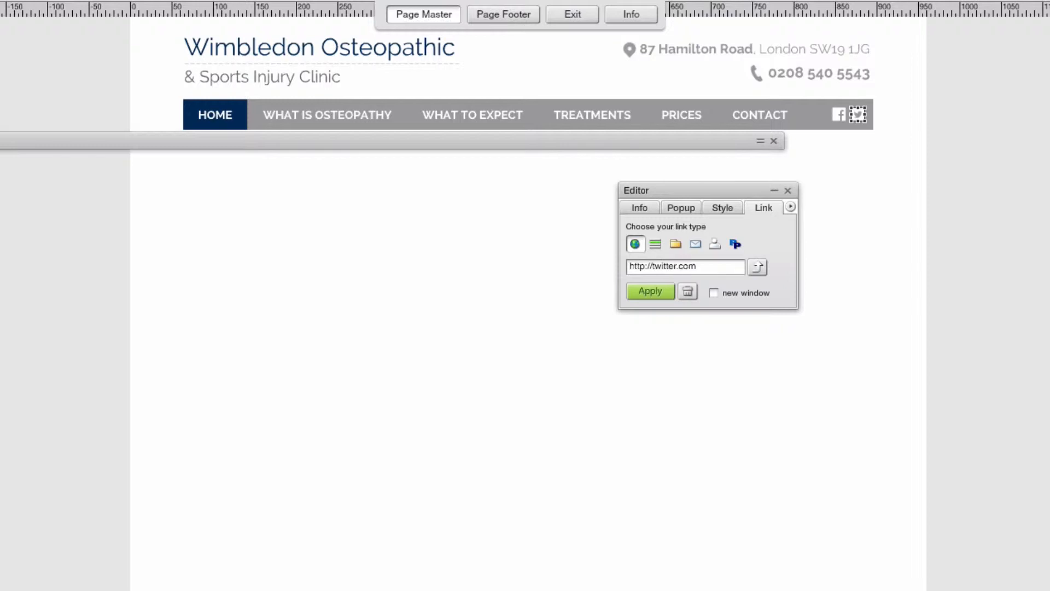
{"action": "left_click", "coordinate": [714, 293]}
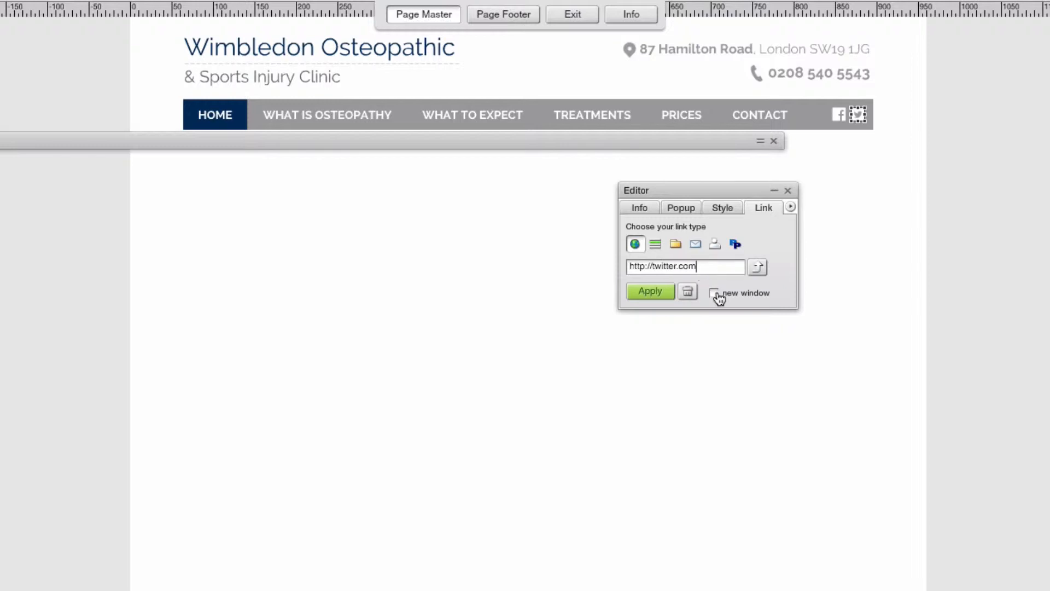
{"action": "left_click", "coordinate": [668, 296]}
Step: Leave the Page Master for the HOME page and move the File Manager and Editor windows clear of the banner
{"action": "left_click", "coordinate": [846, 166]}
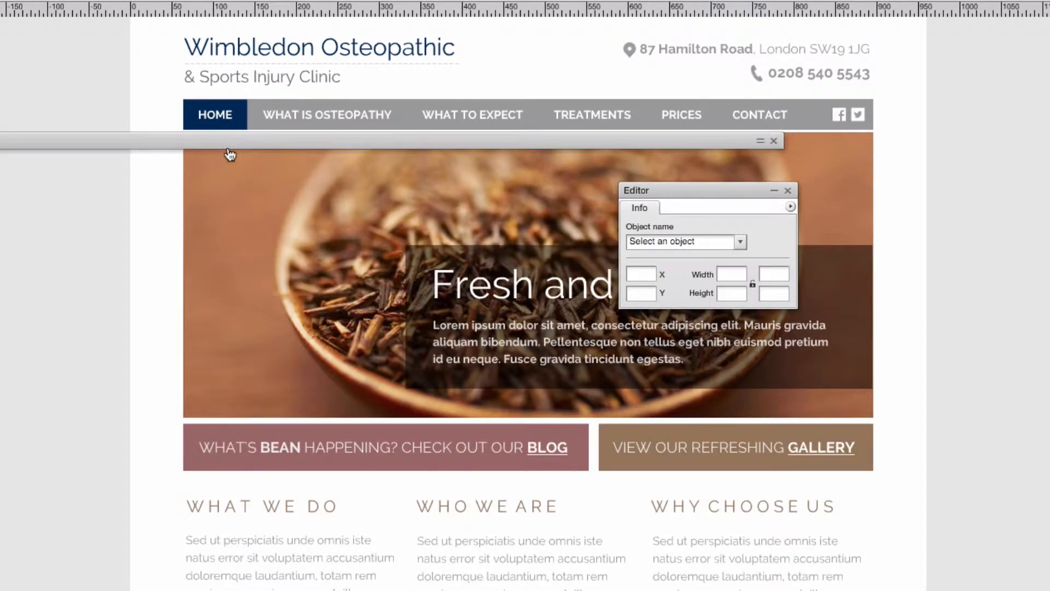
{"action": "left_click_drag", "start_coordinate": [227, 143], "coordinate": [375, 57]}
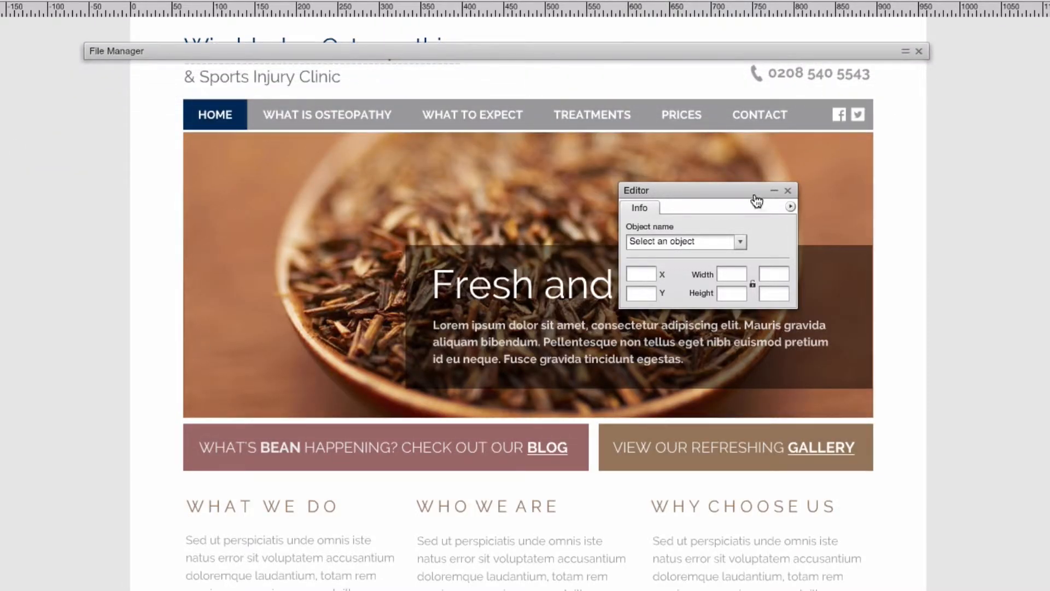
{"action": "left_click_drag", "start_coordinate": [758, 193], "coordinate": [934, 498]}
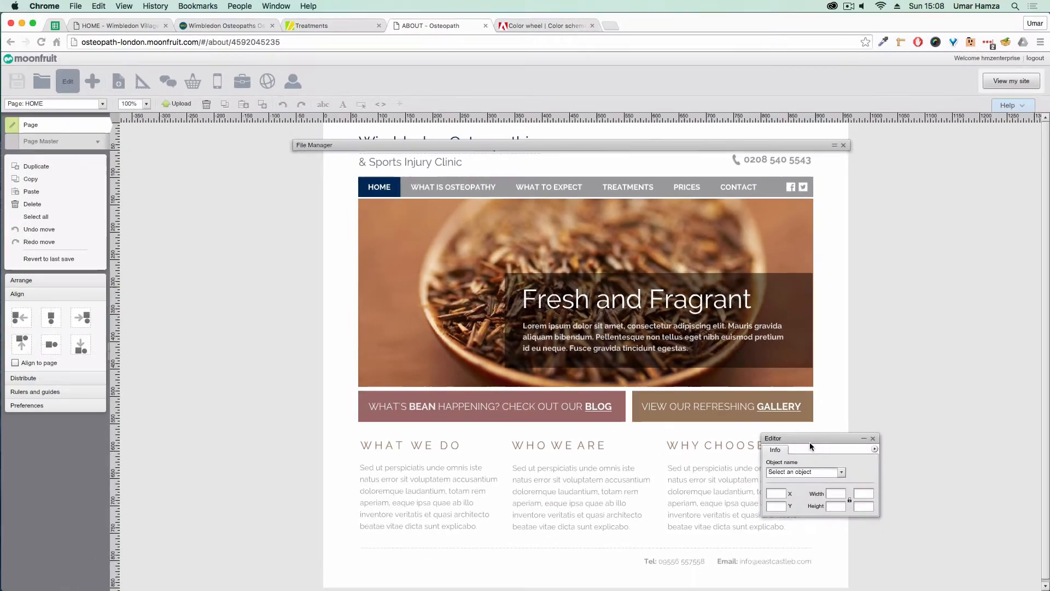
{"action": "left_click_drag", "start_coordinate": [869, 498], "coordinate": [1029, 304]}
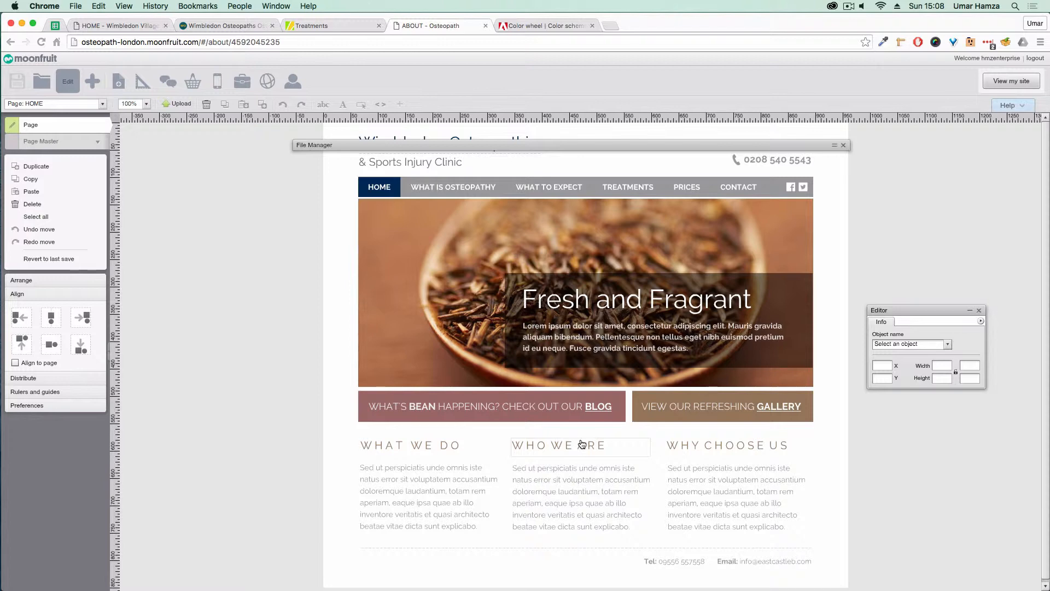
Step: Switch to the clinic's existing website, open its Home page and copy "Wimbledon Osteopathic" from the welcome text
{"action": "left_click", "coordinate": [320, 25]}
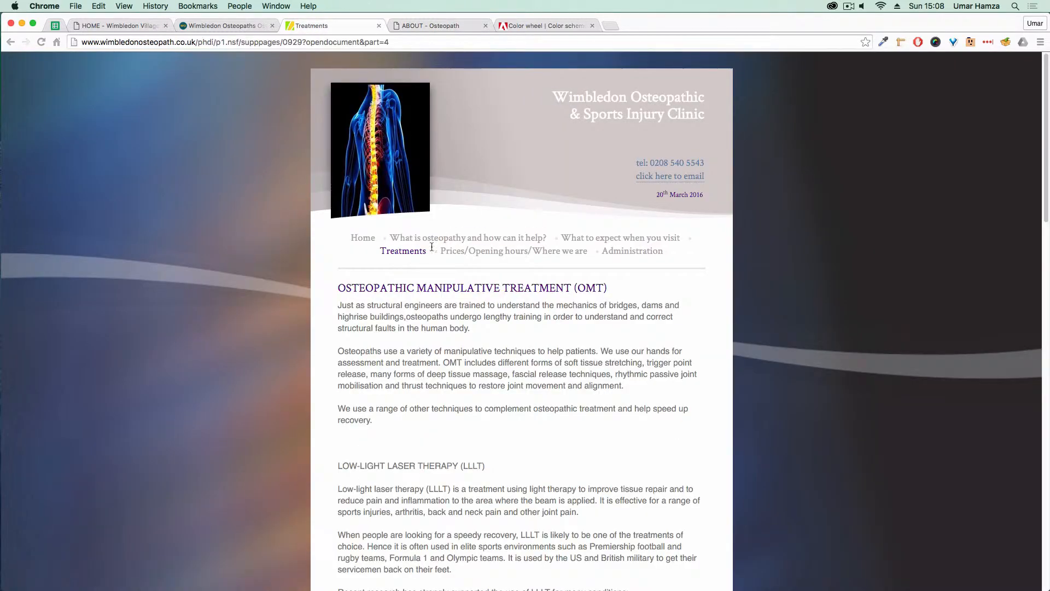
{"action": "left_click", "coordinate": [362, 238]}
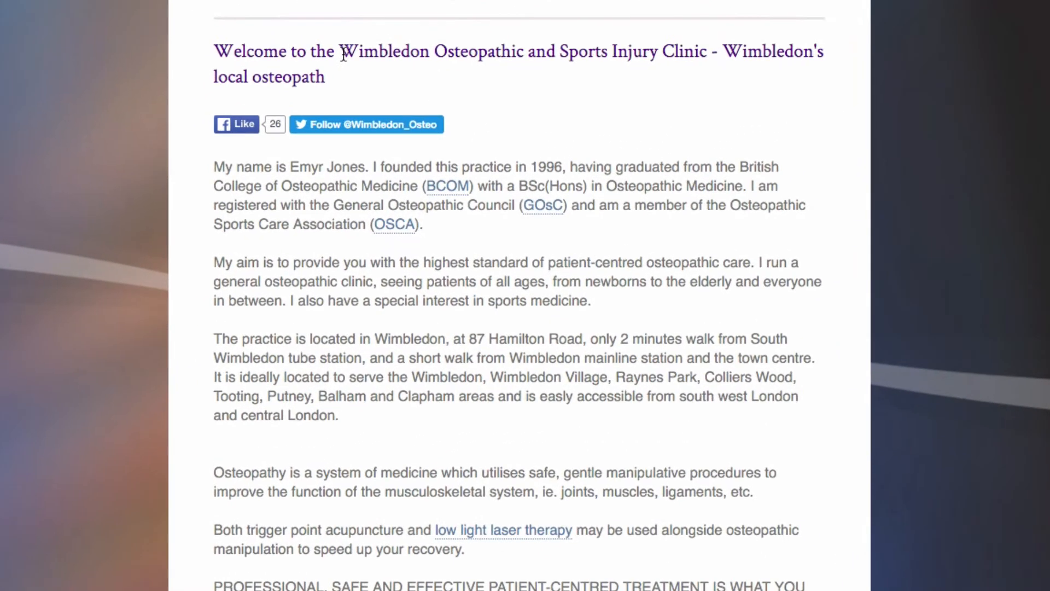
{"action": "left_click_drag", "start_coordinate": [408, 147], "coordinate": [526, 147]}
{"action": "key", "text": "ctrl+c"}
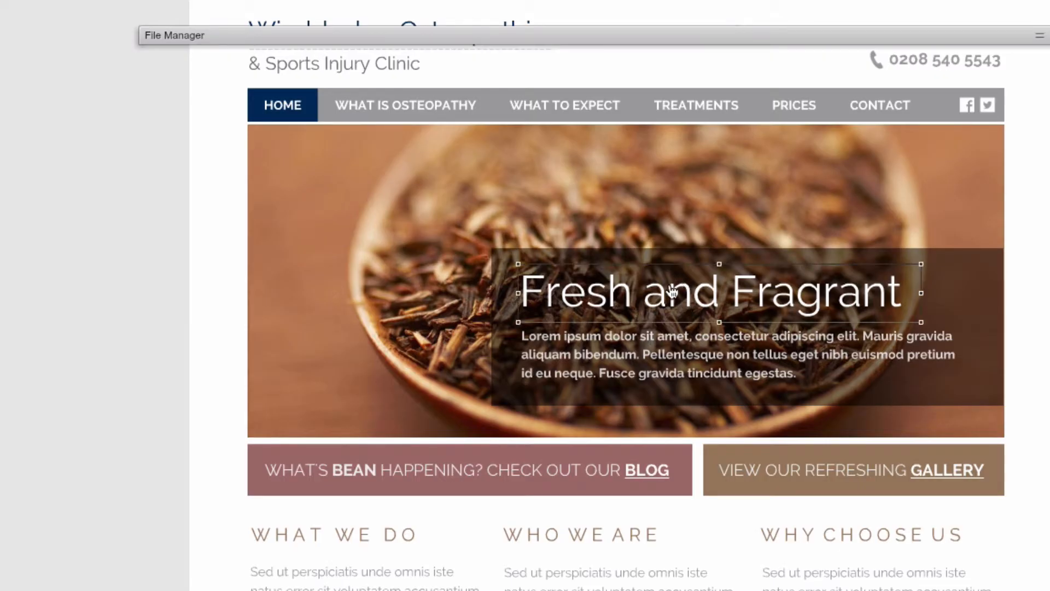
Step: Replace the banner title "Fresh and Fragrant" with the copied text, completed as "Wimbledon Osteopathic Clinic" with "London" on a new line
{"action": "double_click", "coordinate": [668, 285]}
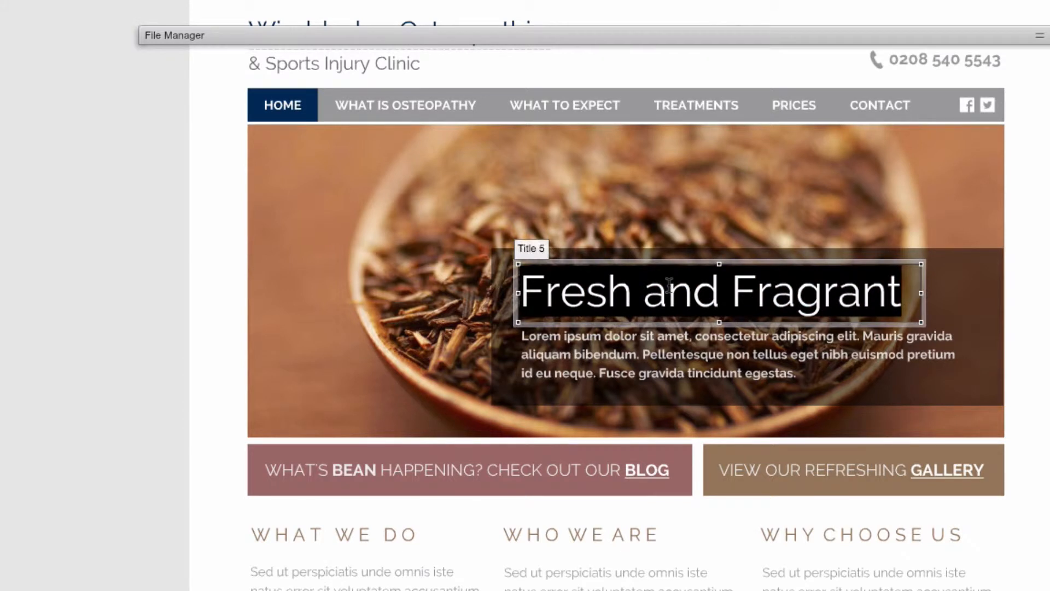
{"action": "key", "text": "ctrl+v"}
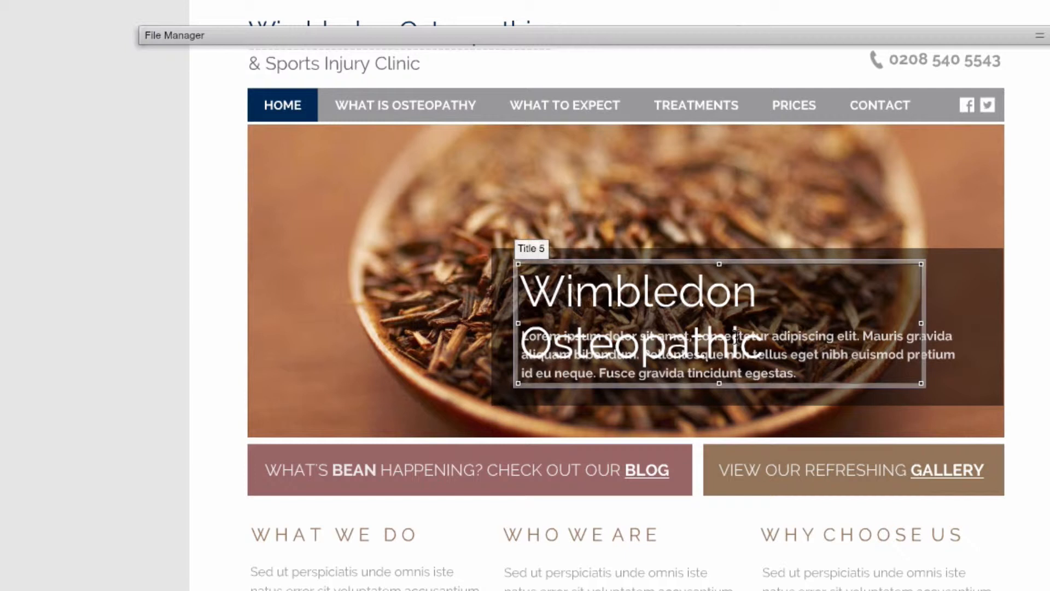
{"action": "type", "text": "Cli"}
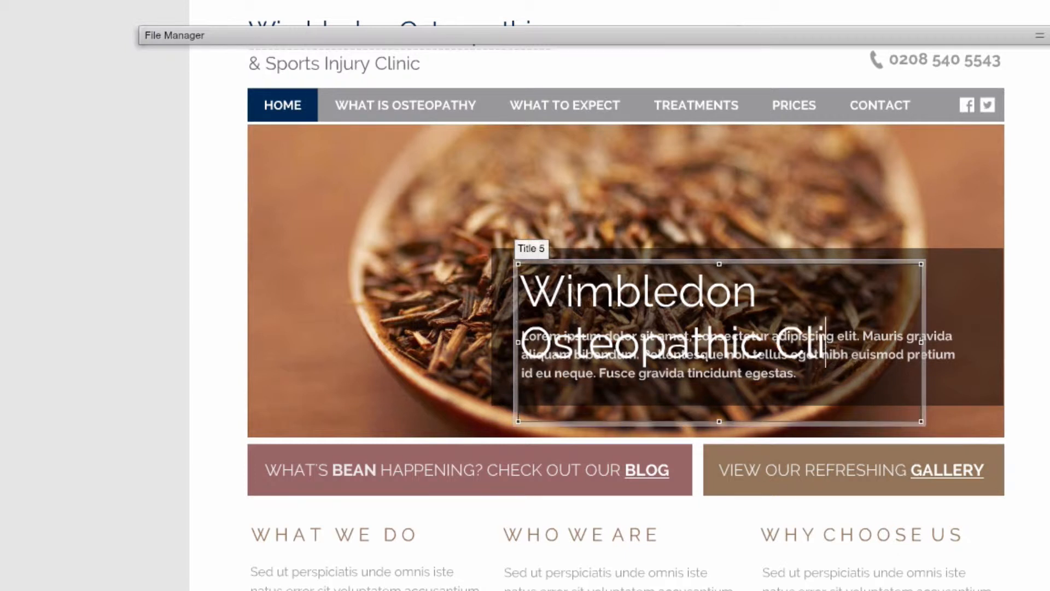
{"action": "type", "text": "nic"}
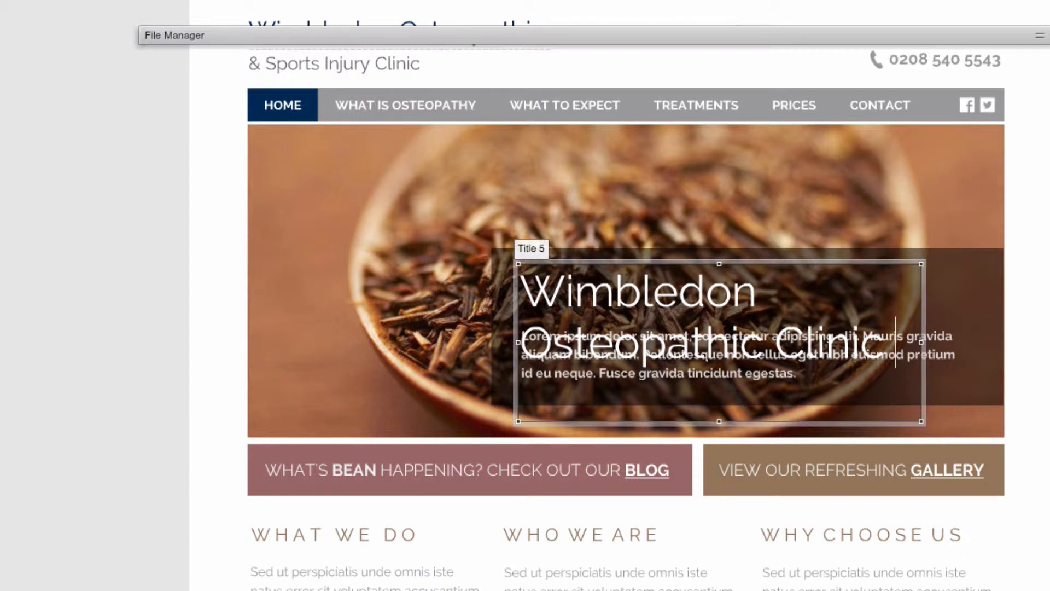
{"action": "key", "text": "Return"}
{"action": "type", "text": "London"}
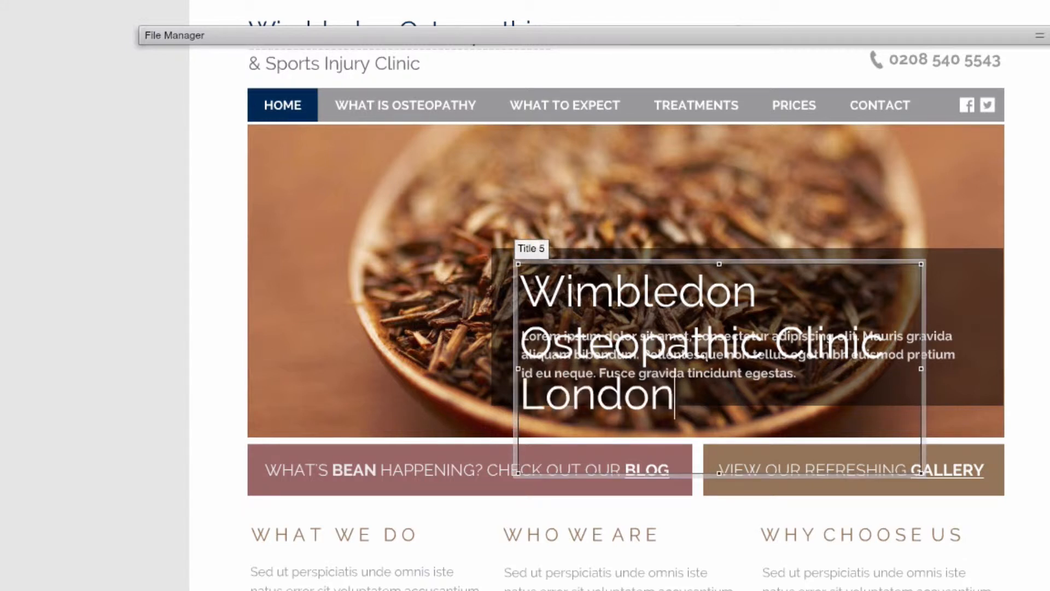
Step: Reduce the font size of the whole banner title to 40 pt and further to 30 pt
{"action": "key", "text": "ctrl+a"}
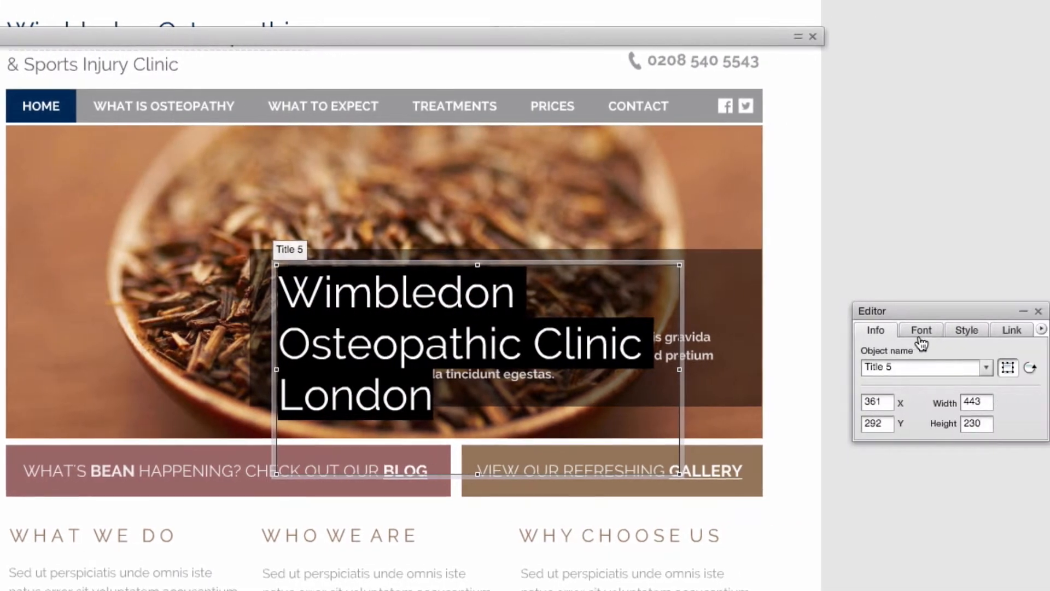
{"action": "left_click", "coordinate": [922, 339]}
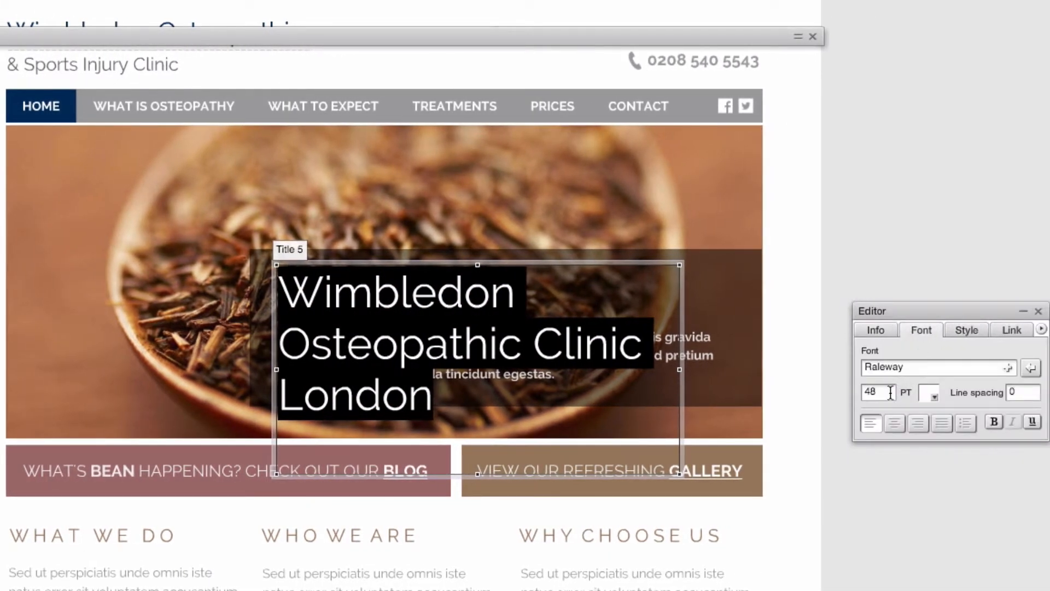
{"action": "type", "text": "40"}
{"action": "key", "text": "Return"}
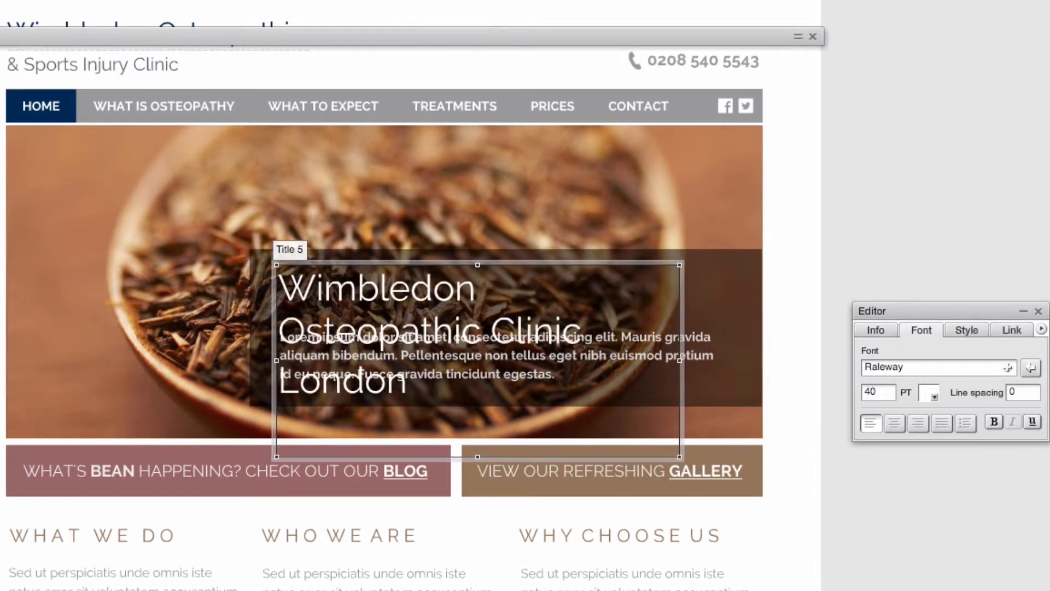
{"action": "key", "text": "ctrl+a"}
{"action": "type", "text": "30"}
{"action": "key", "text": "Return"}
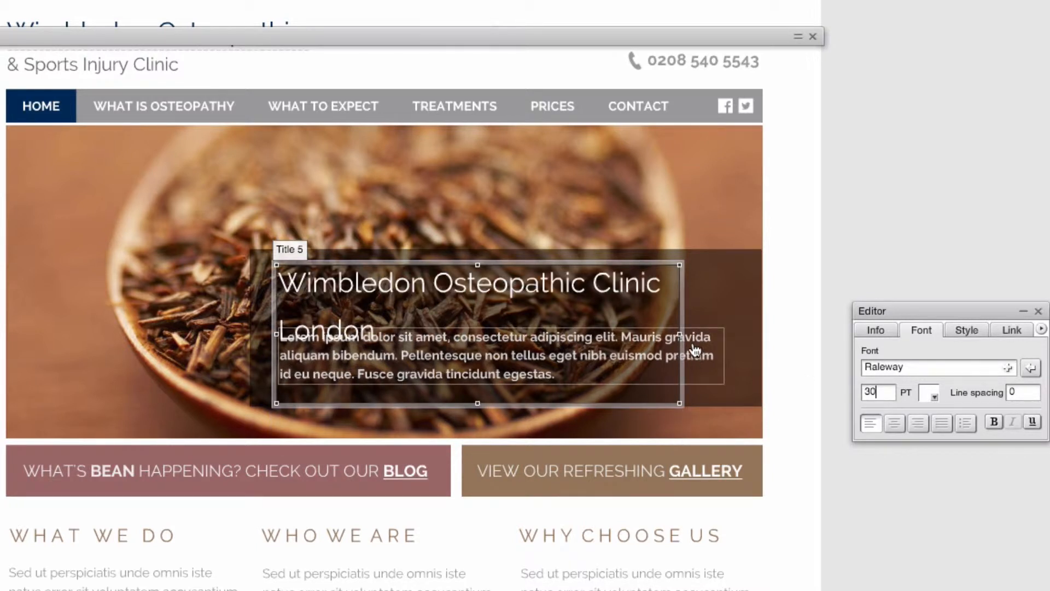
Step: Widen the banner title's text box and delete the second line "London" from the title
{"action": "left_click_drag", "start_coordinate": [679, 334], "coordinate": [721, 340]}
{"action": "left_click_drag", "start_coordinate": [432, 345], "coordinate": [199, 306]}
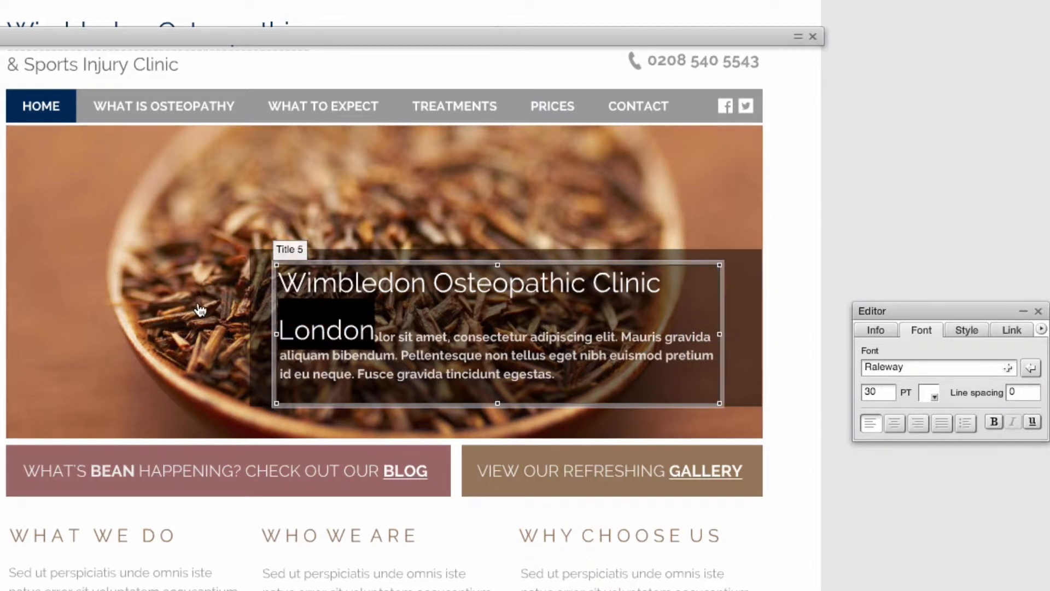
{"action": "key", "text": "BackSpace"}
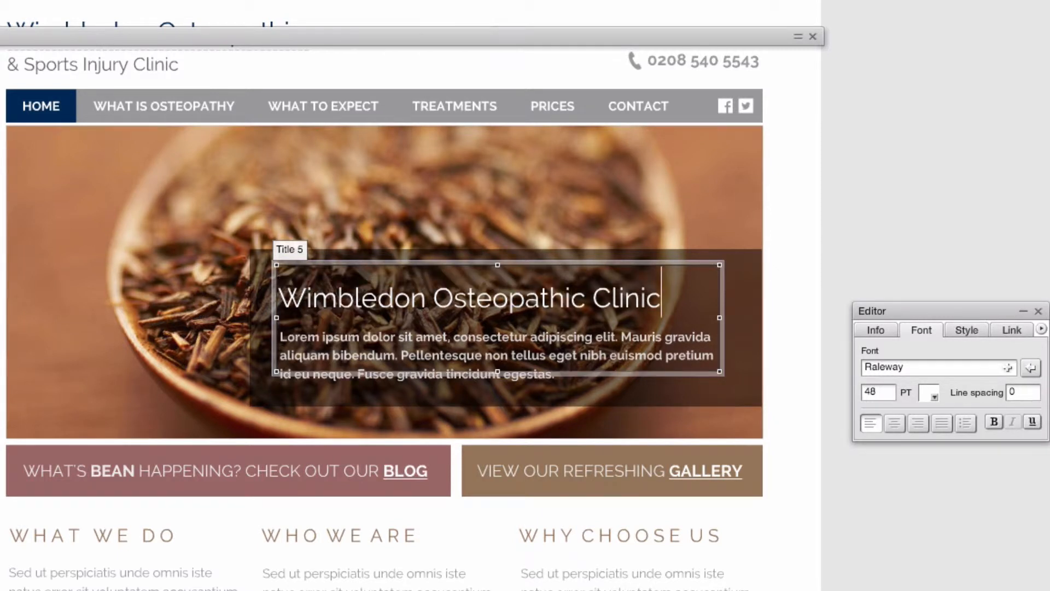
Step: Set the banner title's font size to 35 pt and resize its text box to fit the title on one line
{"action": "key", "text": "super+a"}
{"action": "left_click", "coordinate": [888, 391]}
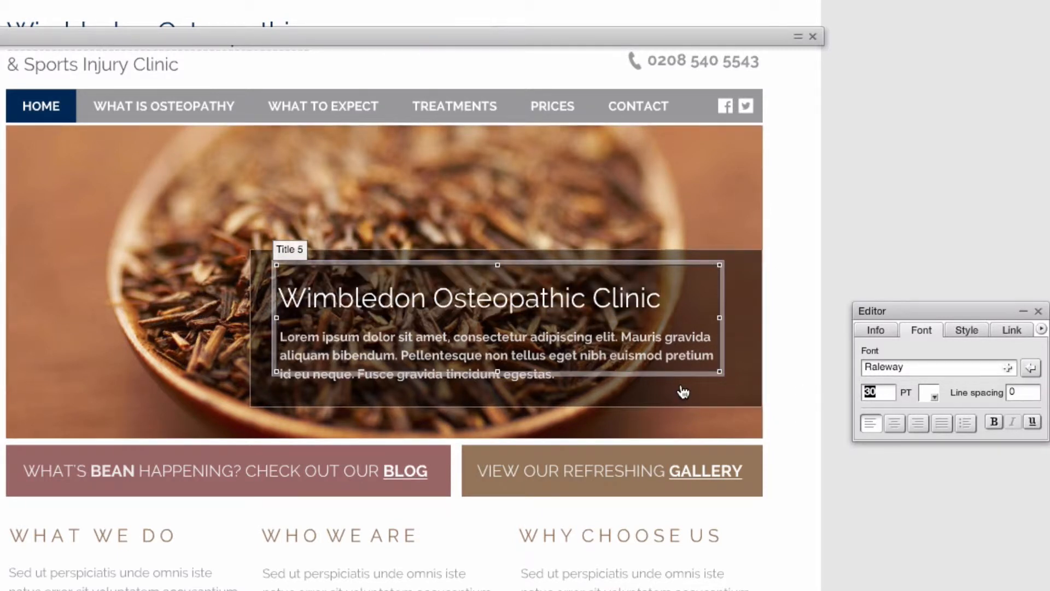
{"action": "key", "text": "BackSpace"}
{"action": "type", "text": "5"}
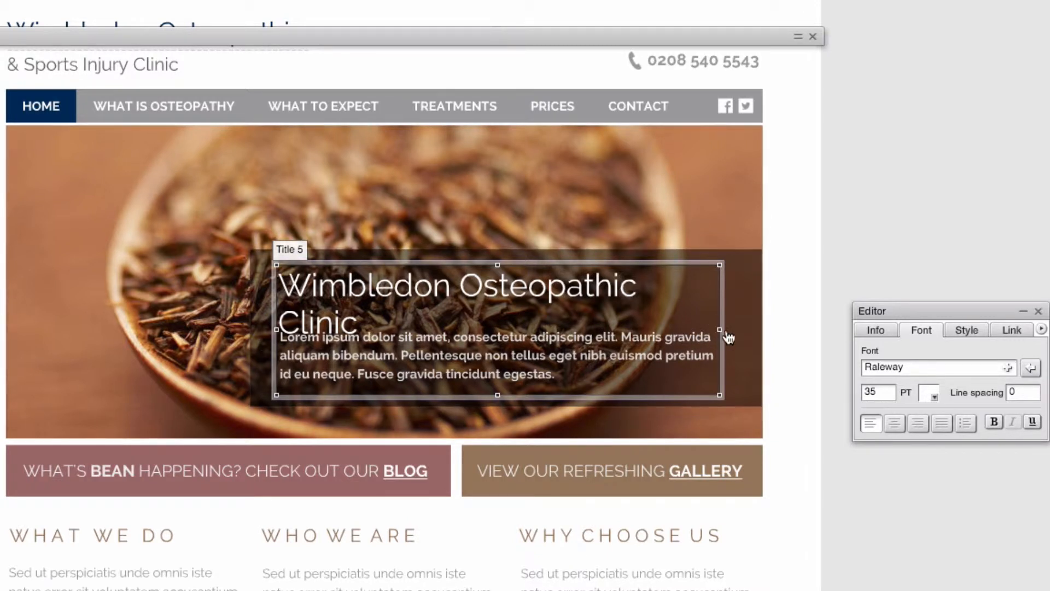
{"action": "left_click_drag", "start_coordinate": [728, 335], "coordinate": [742, 334]}
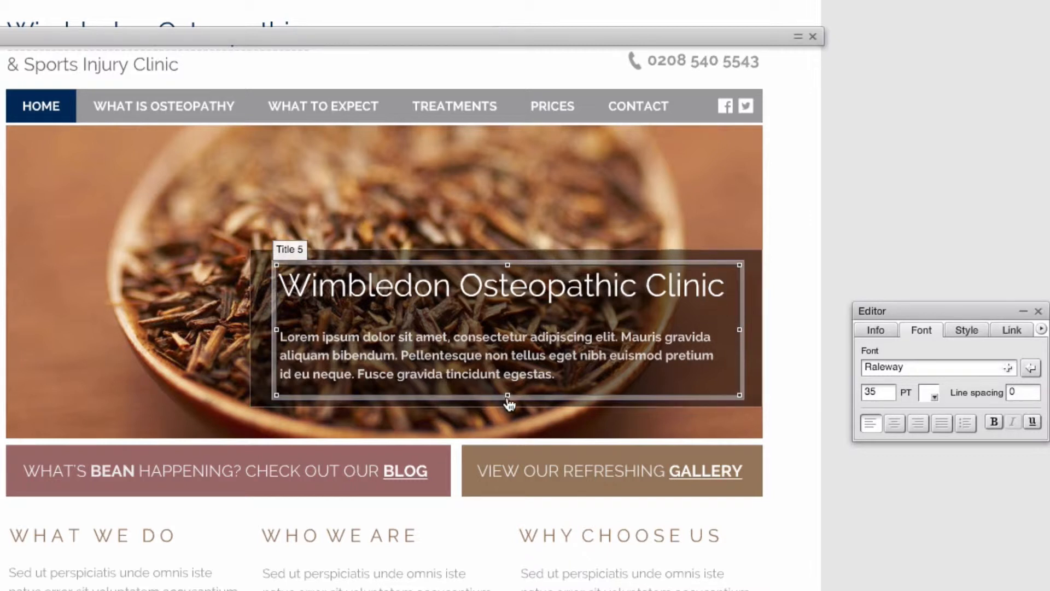
{"action": "left_click_drag", "start_coordinate": [509, 394], "coordinate": [538, 316]}
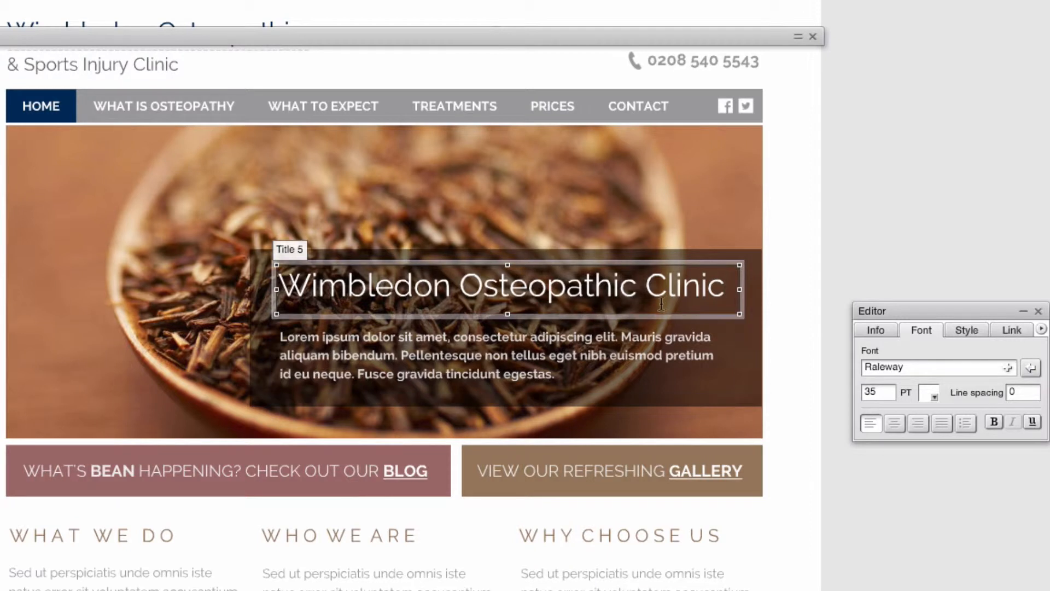
{"action": "left_click", "coordinate": [602, 487]}
Step: Make the banner title bold and extend its text box on both sides so the title fits on one line
{"action": "left_click", "coordinate": [387, 365]}
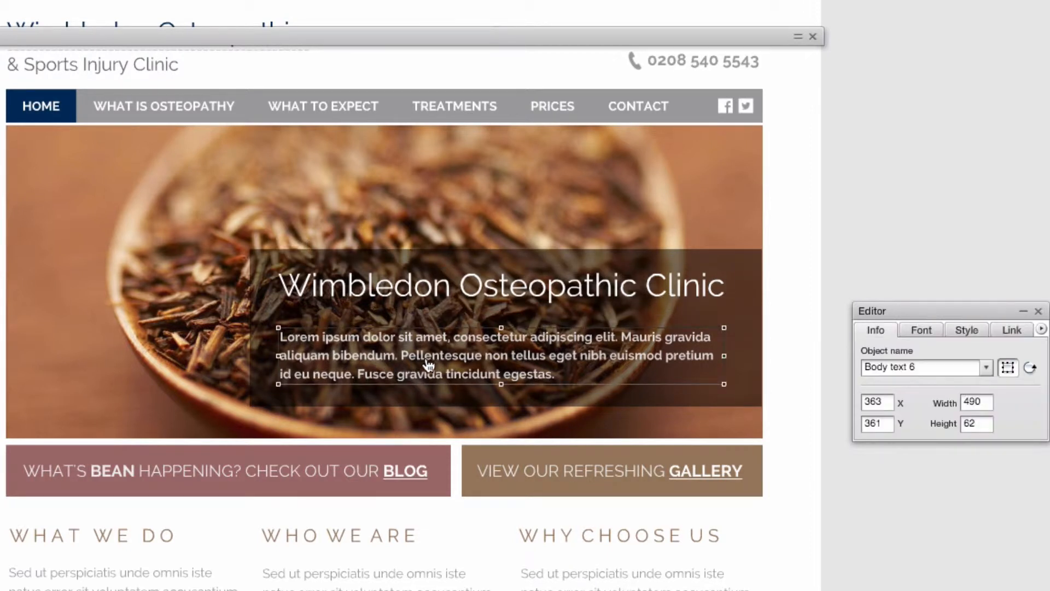
{"action": "left_click", "coordinate": [423, 307]}
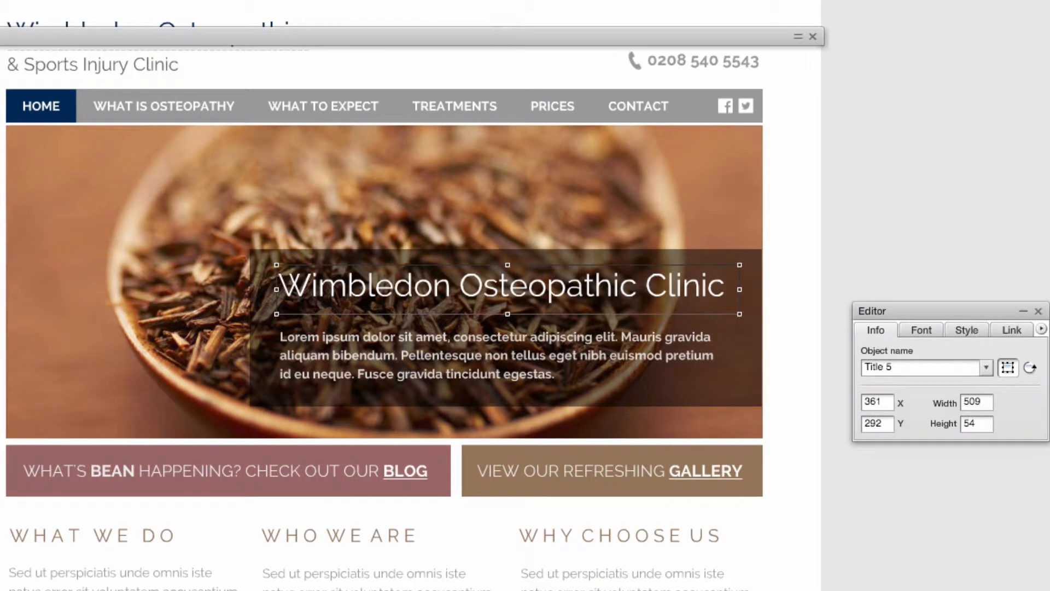
{"action": "left_click", "coordinate": [922, 331]}
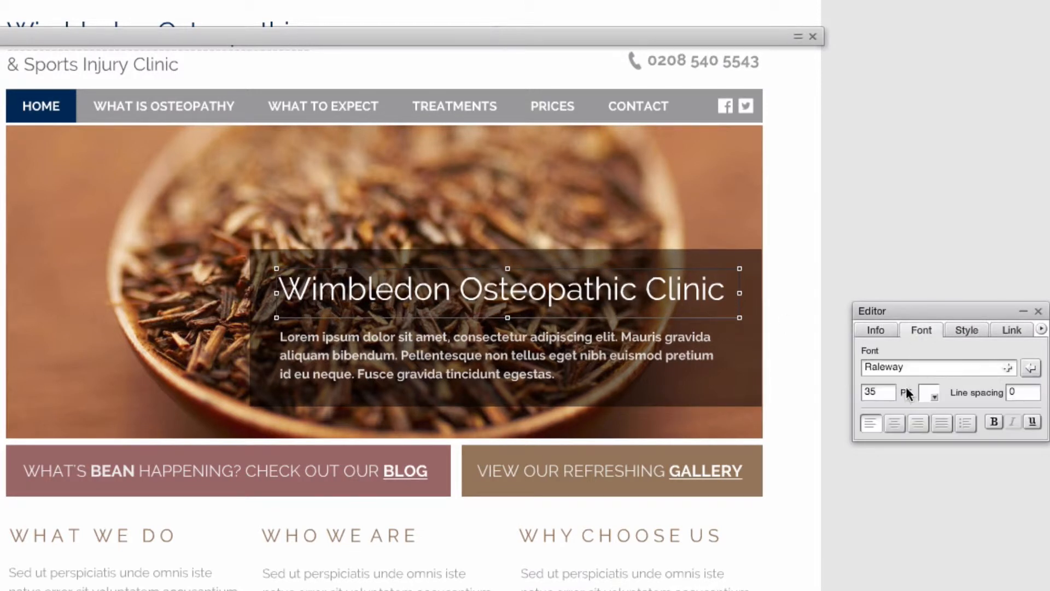
{"action": "left_click", "coordinate": [995, 421]}
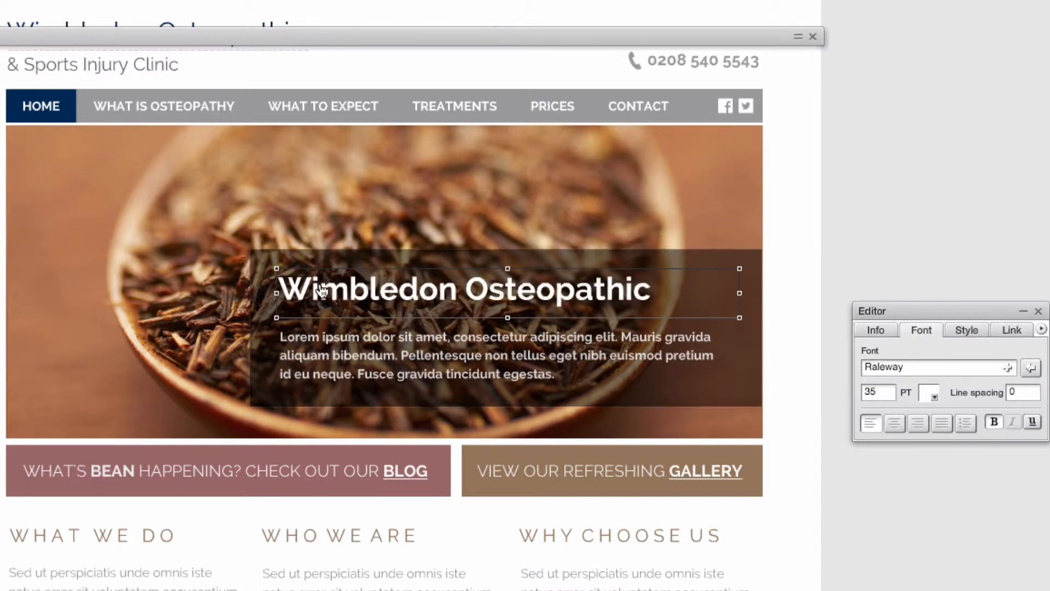
{"action": "left_click_drag", "start_coordinate": [744, 294], "coordinate": [750, 299]}
{"action": "left_click_drag", "start_coordinate": [278, 294], "coordinate": [271, 296]}
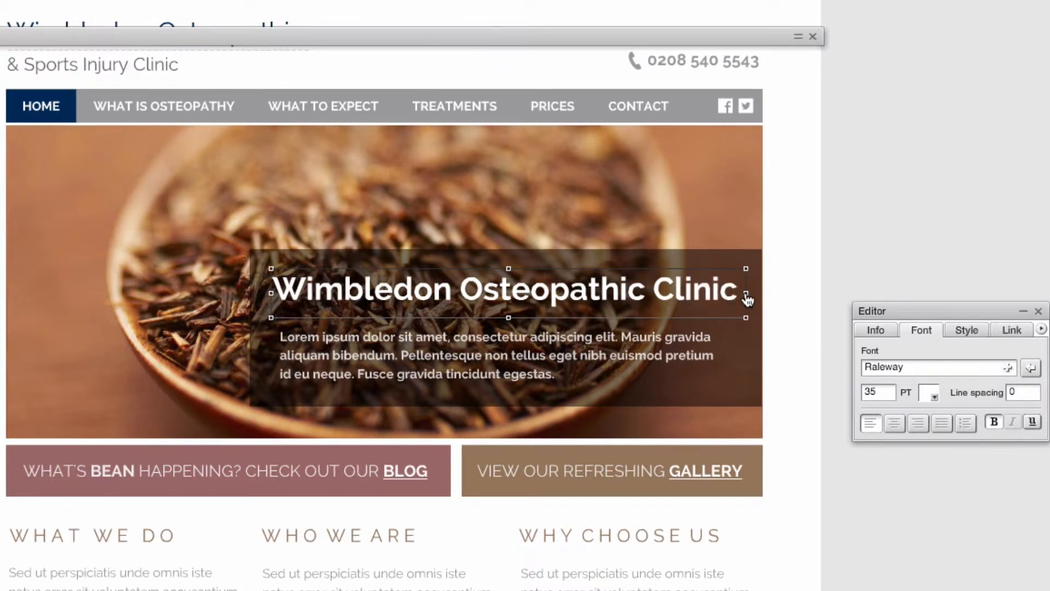
{"action": "left_click_drag", "start_coordinate": [747, 298], "coordinate": [761, 294]}
Step: Extend both sides of the banner title's text box slightly, to a width of about 541
{"action": "left_click", "coordinate": [708, 350]}
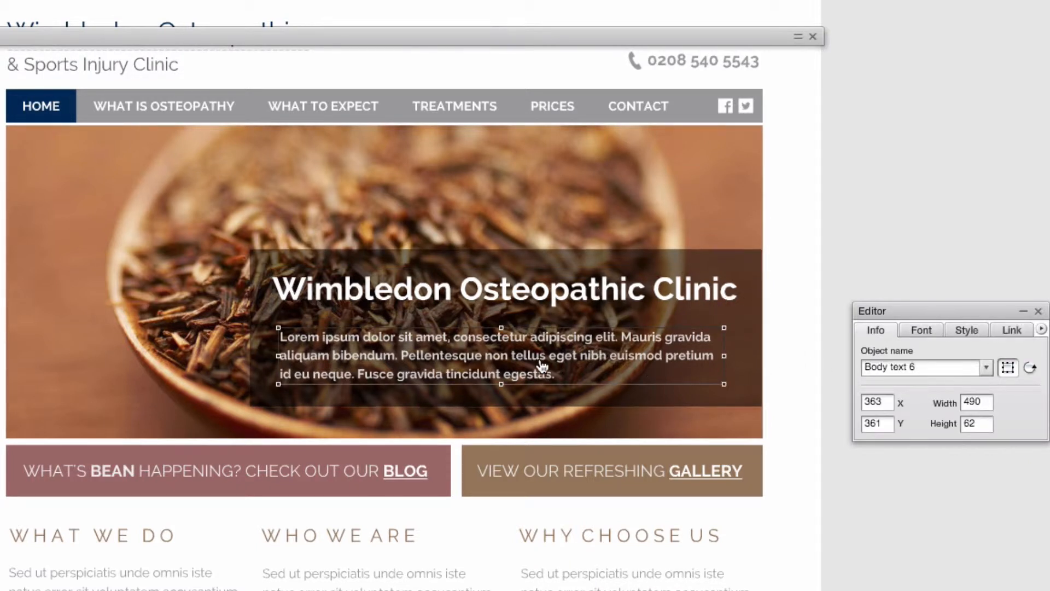
{"action": "left_click", "coordinate": [664, 294]}
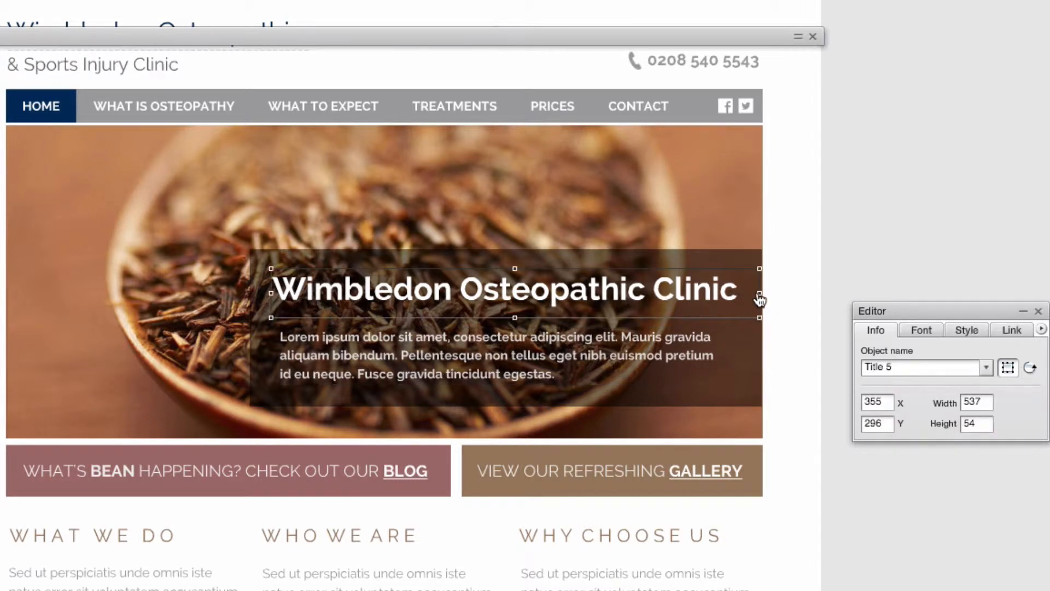
{"action": "left_click_drag", "start_coordinate": [761, 295], "coordinate": [762, 294]}
{"action": "left_click_drag", "start_coordinate": [271, 295], "coordinate": [268, 294]}
{"action": "left_click", "coordinate": [310, 325]}
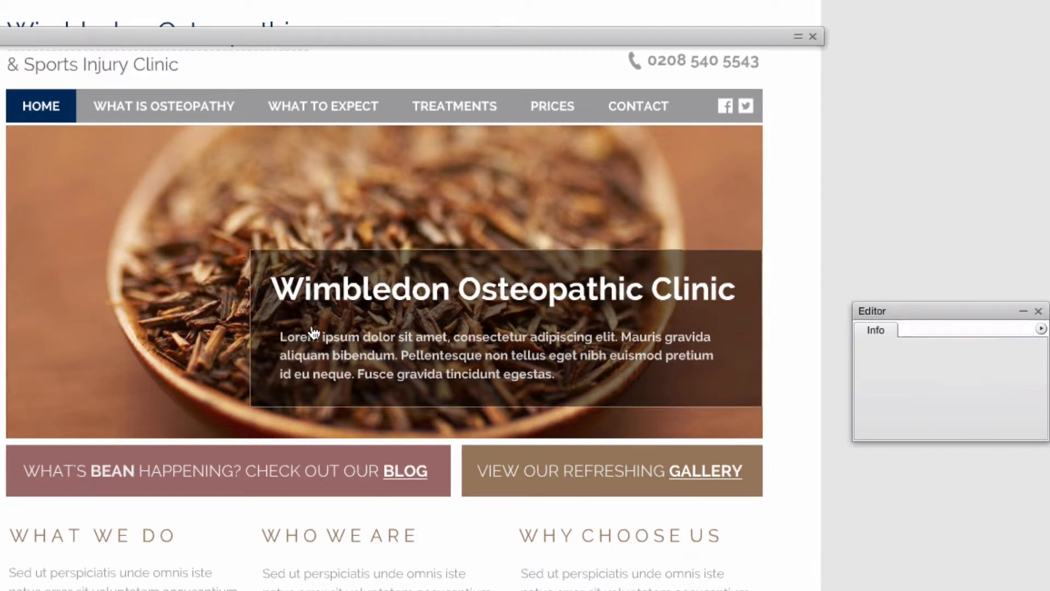
Step: Place a vertical guide at the banner title's left edge and left-align the paragraph below with the title
{"action": "left_click", "coordinate": [326, 359]}
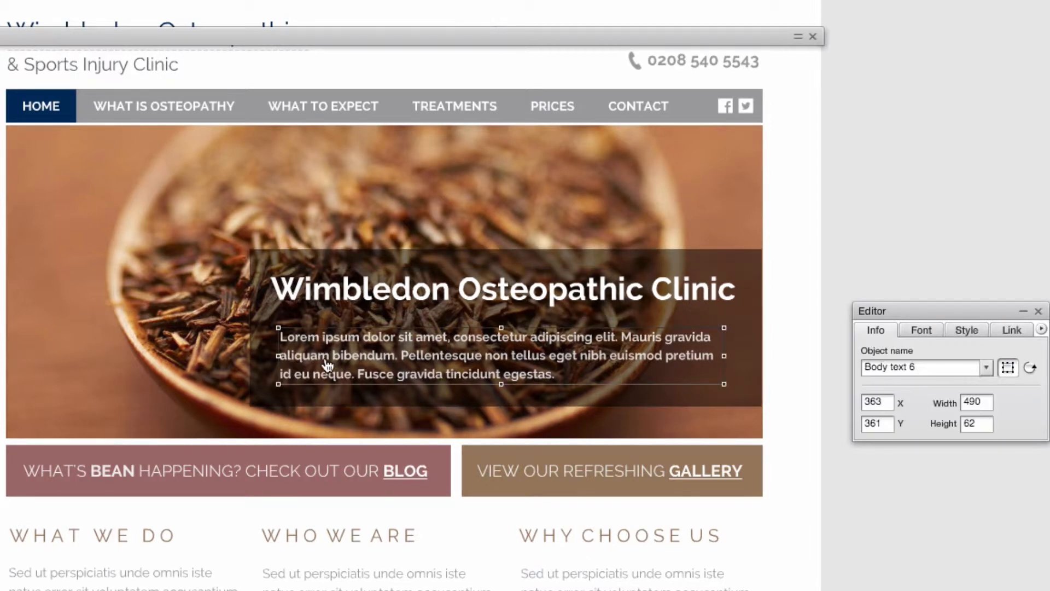
{"action": "left_click", "coordinate": [370, 311]}
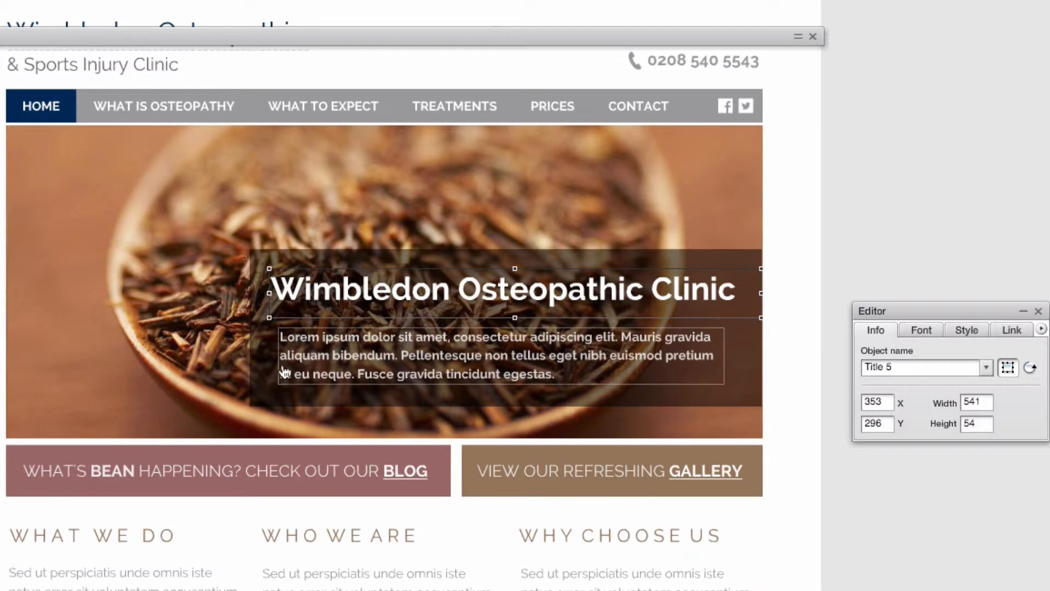
{"action": "left_click", "coordinate": [309, 368]}
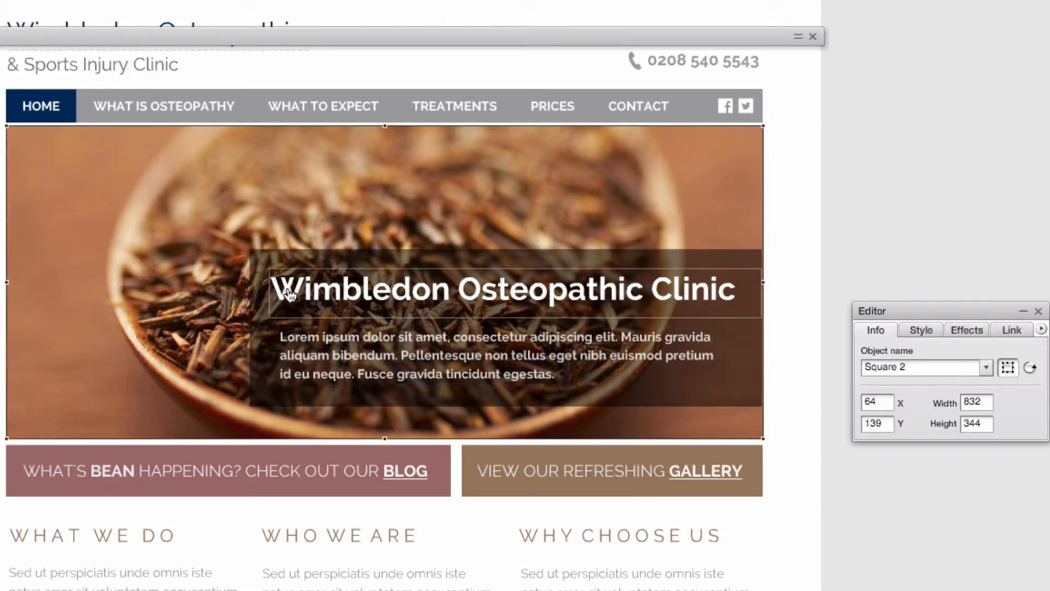
{"action": "left_click_drag", "start_coordinate": [0, 358], "coordinate": [270, 389]}
{"action": "left_click", "coordinate": [304, 348]}
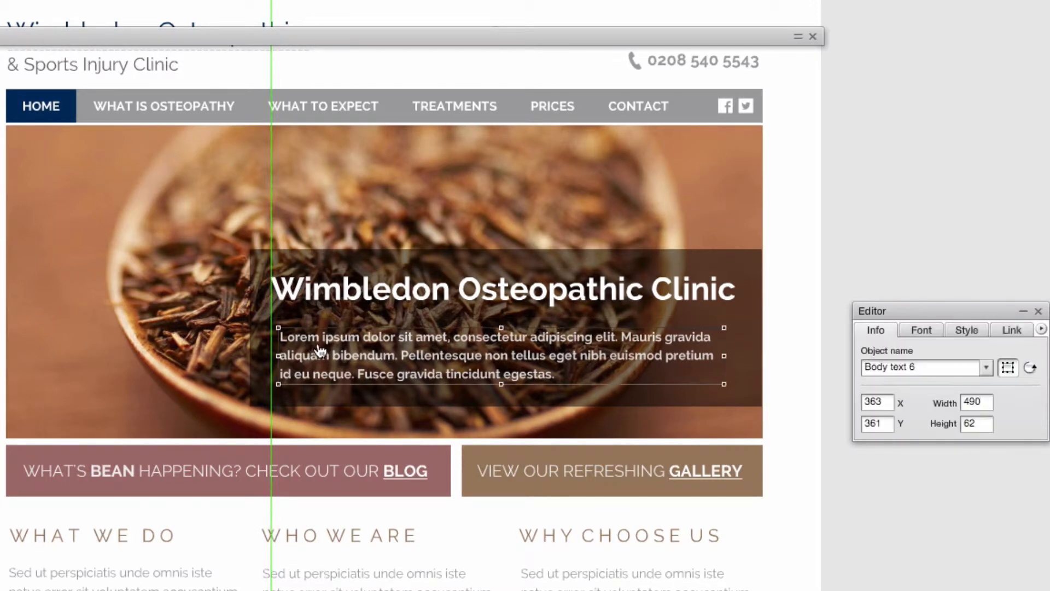
{"action": "left_click", "coordinate": [330, 310]}
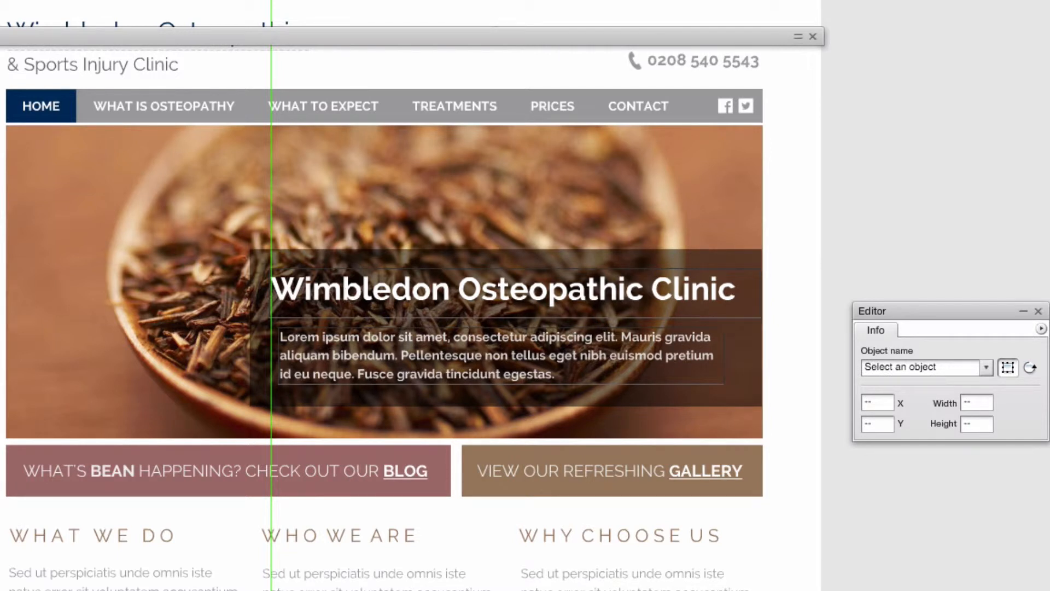
{"action": "key", "text": "ctrl+alt+1"}
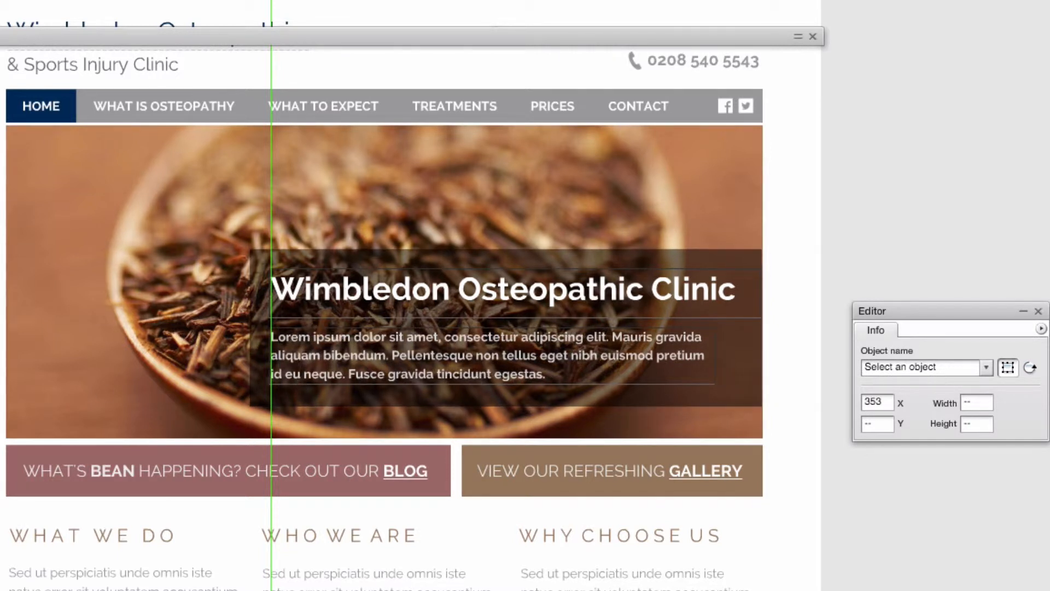
Step: Switch to the clinic's existing website and copy "Wimbledon Osteopathic and Sports Injury Clinic" from the welcome heading
{"action": "left_click", "coordinate": [245, 327]}
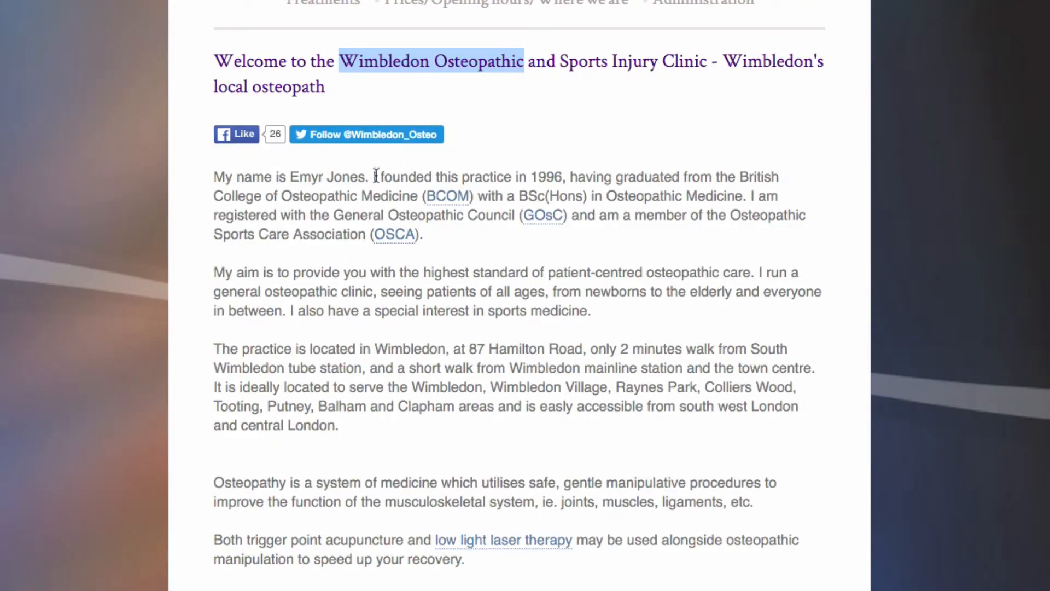
{"action": "left_click", "coordinate": [340, 185]}
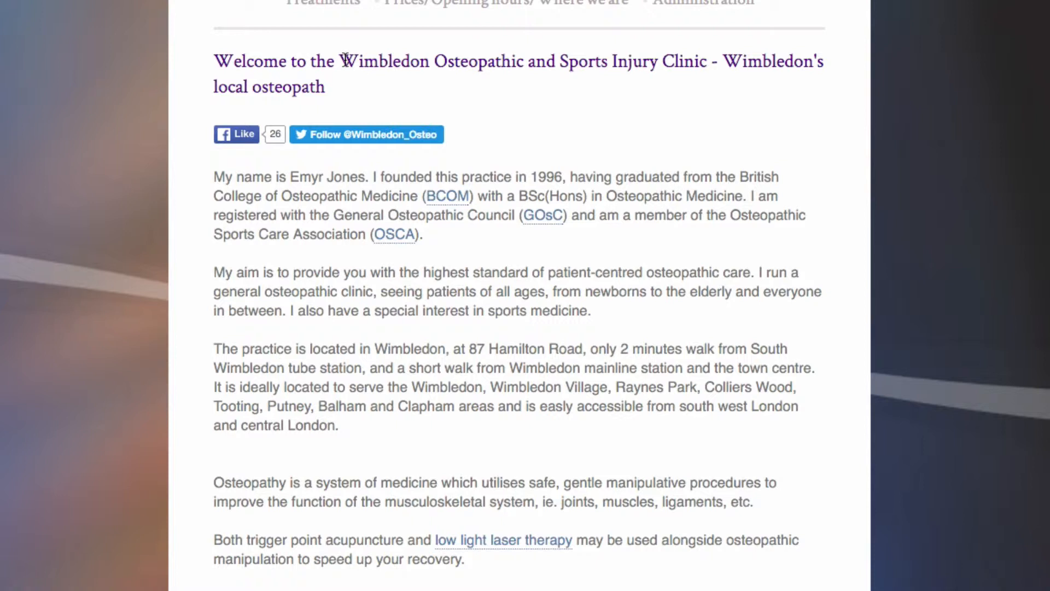
{"action": "left_click_drag", "start_coordinate": [346, 58], "coordinate": [710, 60]}
{"action": "key", "text": "ctrl+c"}
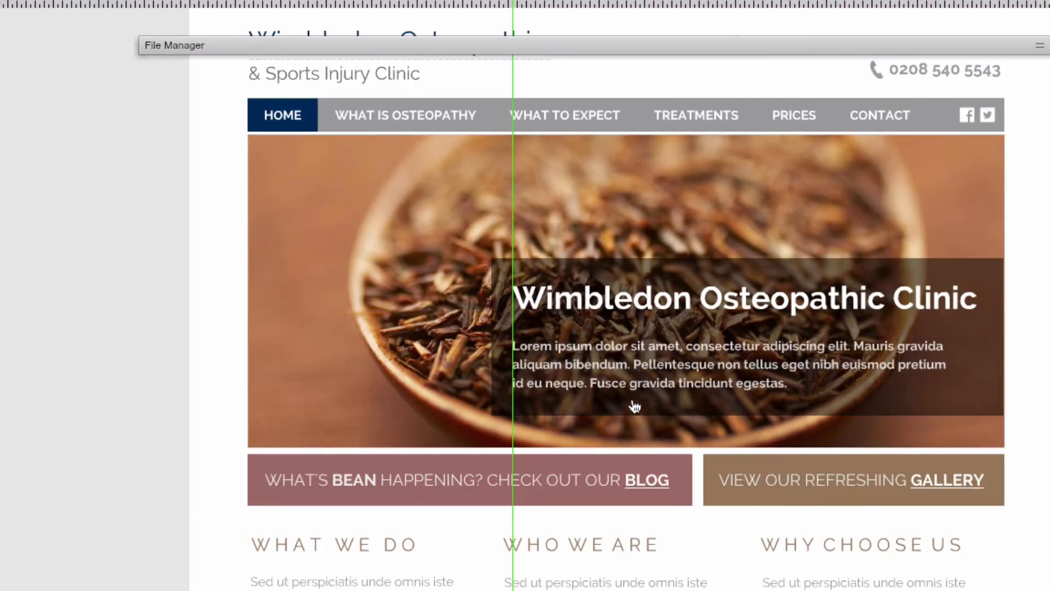
Step: Back in the site editor, replace the banner's placeholder paragraph with the copied text, continued with "for over 20 years"
{"action": "left_click", "coordinate": [635, 375]}
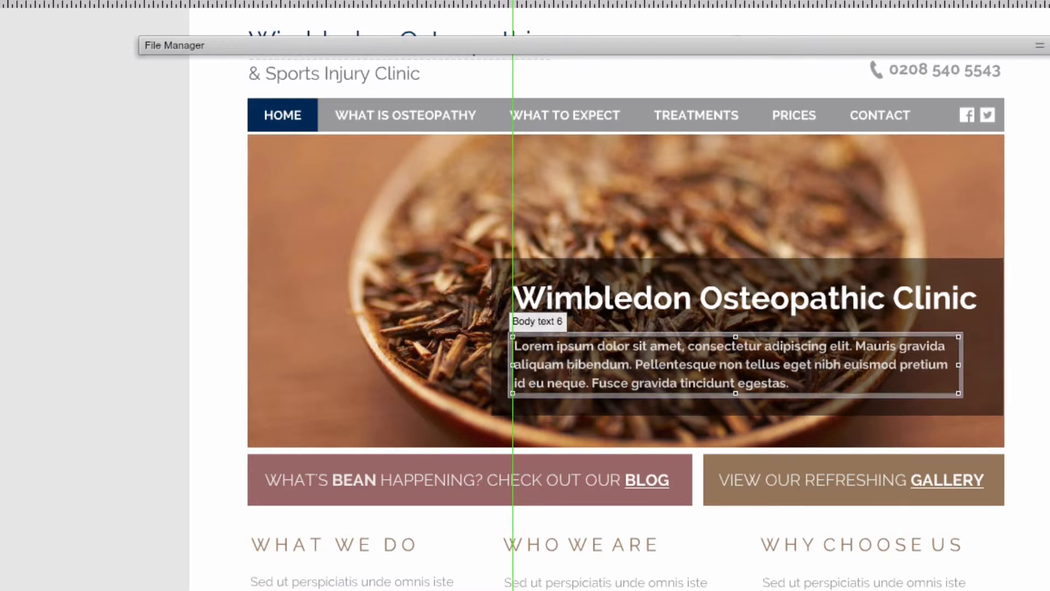
{"action": "key", "text": "ctrl+a"}
{"action": "key", "text": "ctrl+v"}
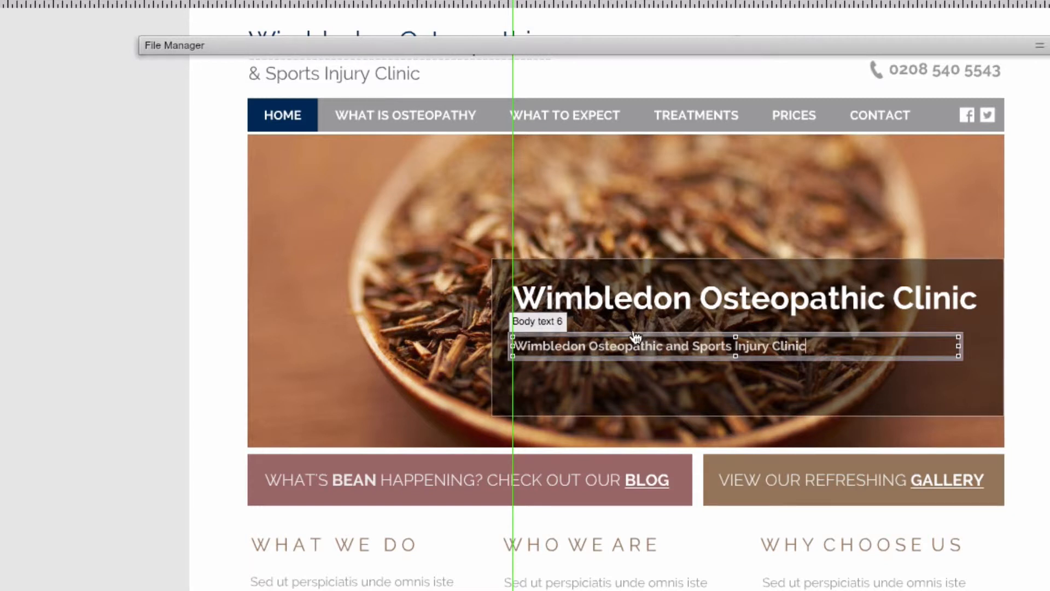
{"action": "type", "text": "fo"}
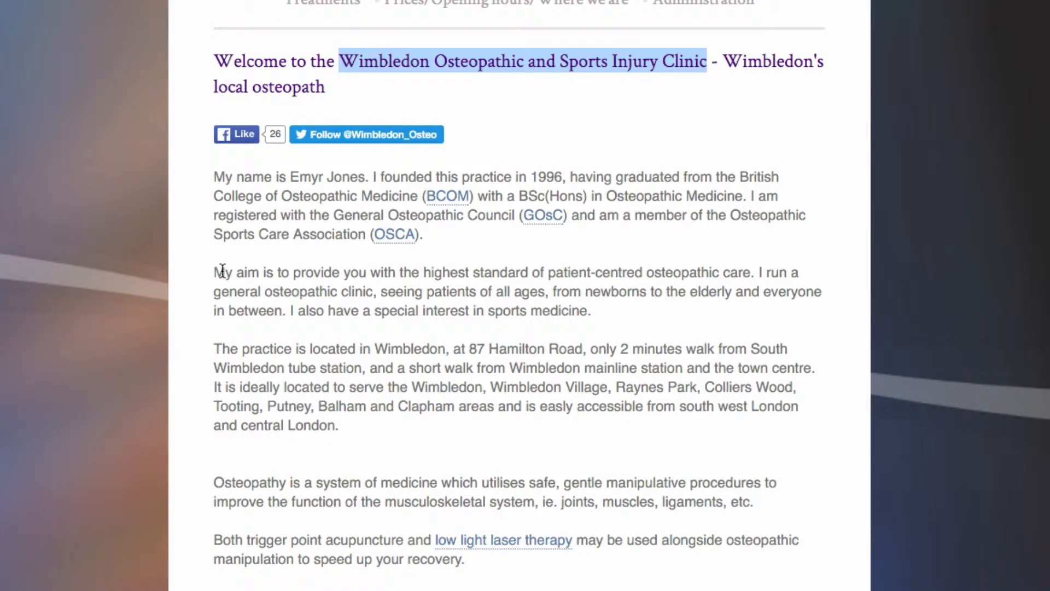
Step: Append "My aim is to provide you with the highest standard of patient-centred osteopathic care." from the existing website to the banner text as a separate paragraph
{"action": "left_click_drag", "start_coordinate": [215, 272], "coordinate": [756, 267]}
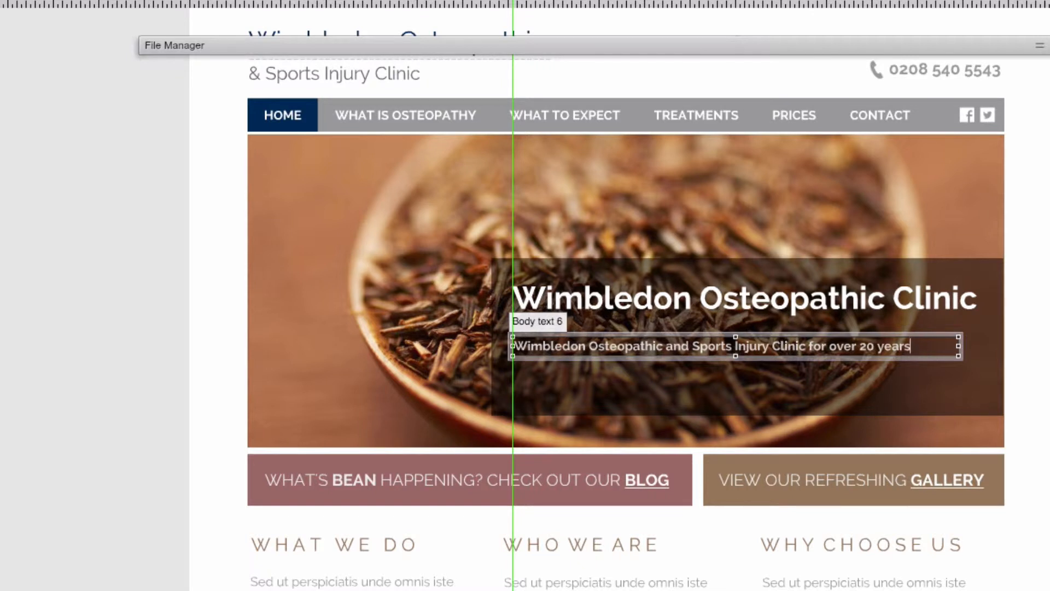
{"action": "type", "text": "My aim is to provide you with the highest standard of patient-centred osteopathic care."}
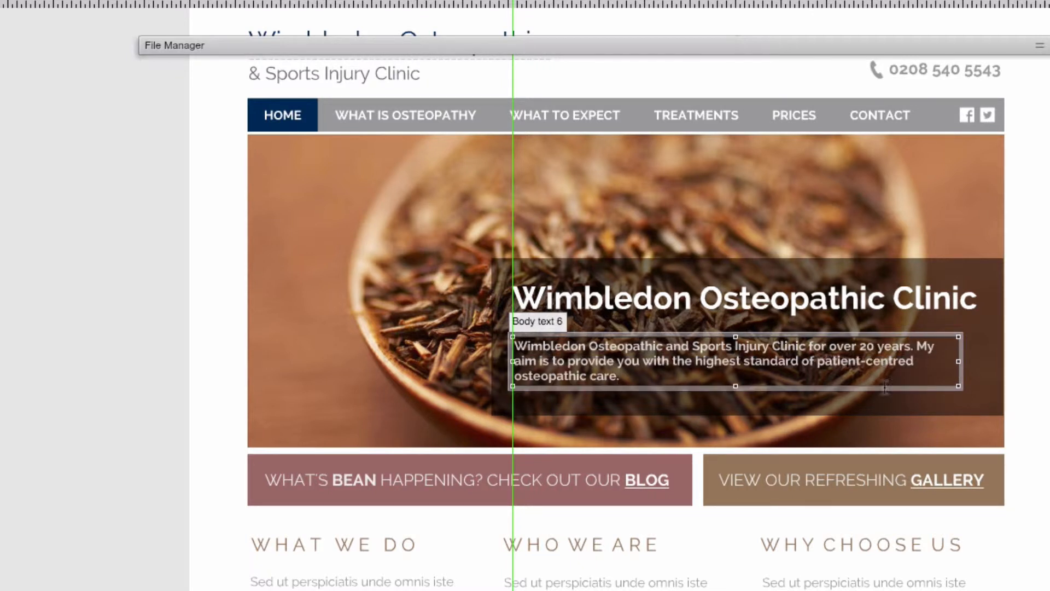
{"action": "left_click", "coordinate": [917, 346]}
{"action": "key", "text": "Return"}
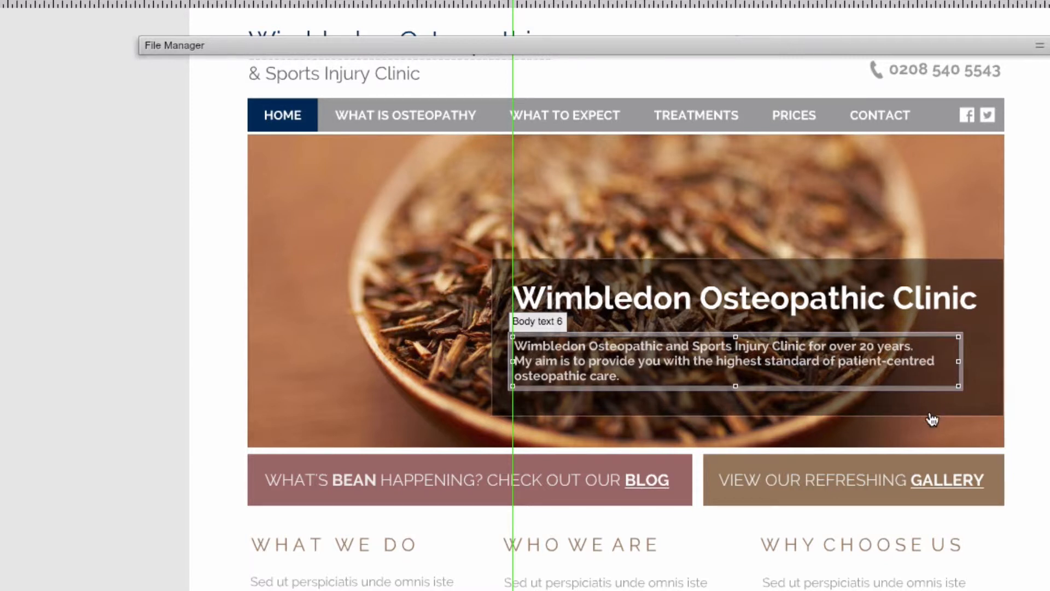
{"action": "key", "text": "Return"}
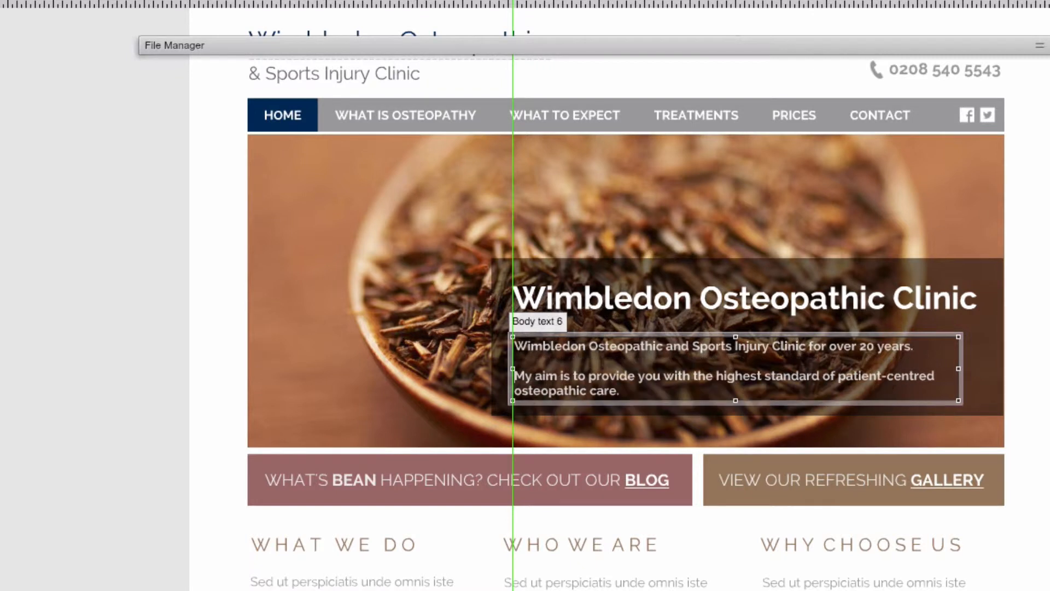
{"action": "left_click", "coordinate": [1012, 418]}
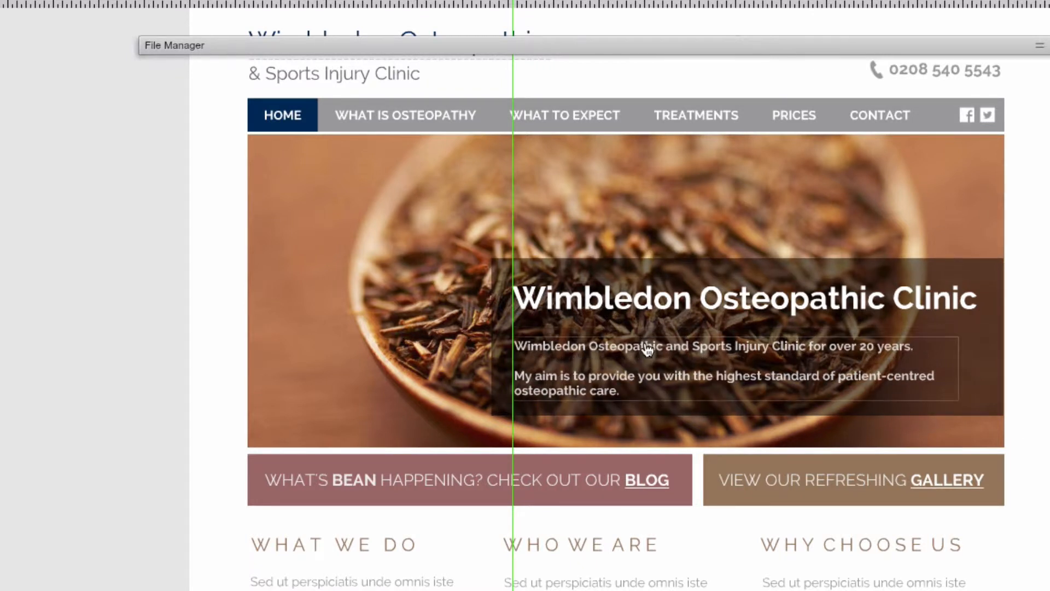
Step: On the clinic's existing website, copy "I founded this practice in 1996, having graduated from the British College of Osteopathic Medicine"
{"action": "left_click_drag", "start_coordinate": [647, 351], "coordinate": [648, 353]}
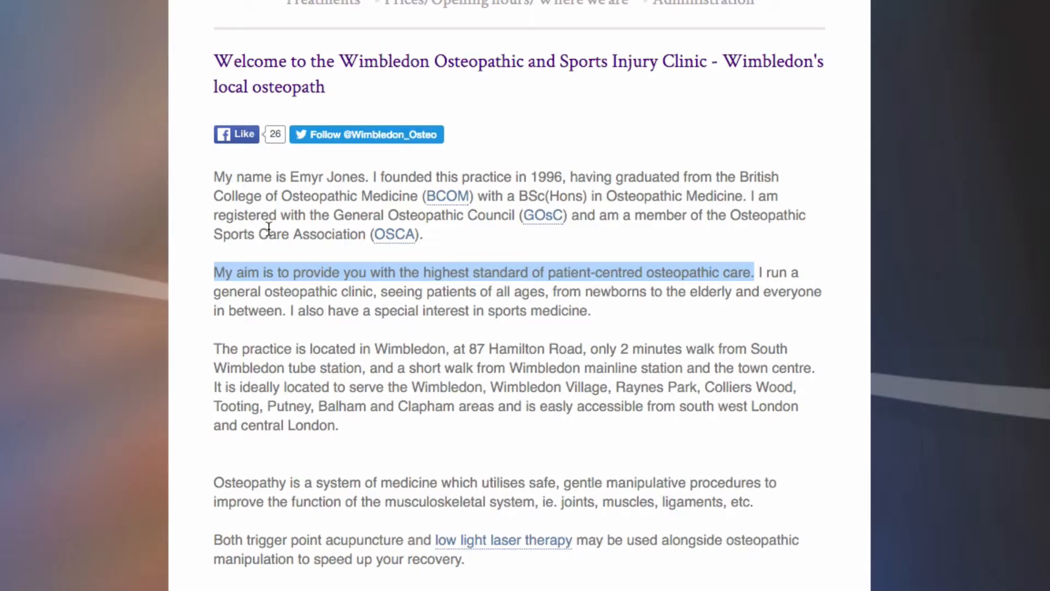
{"action": "left_click", "coordinate": [269, 229]}
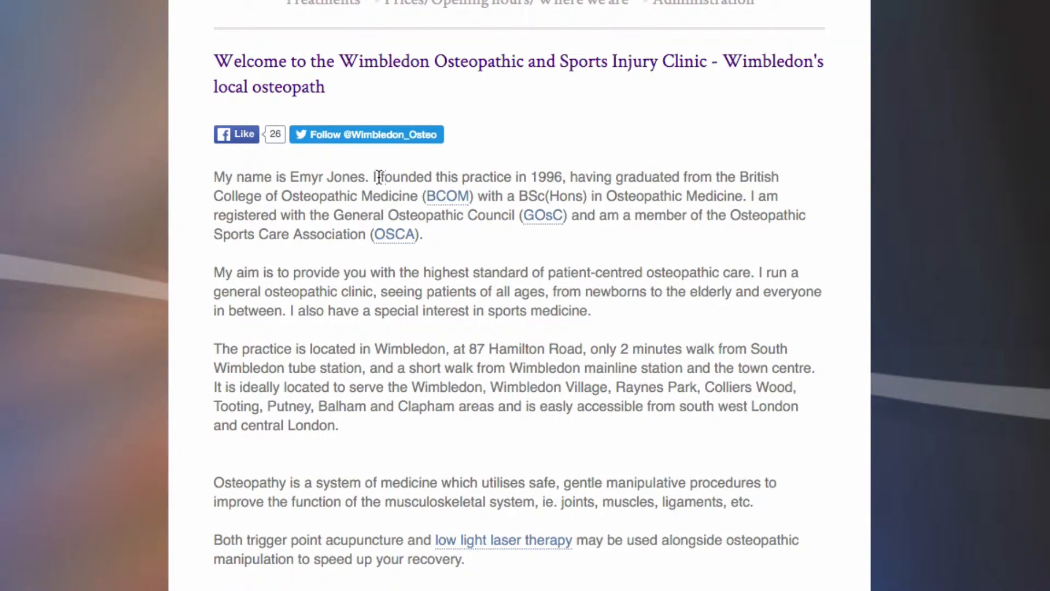
{"action": "left_click_drag", "start_coordinate": [374, 177], "coordinate": [418, 200]}
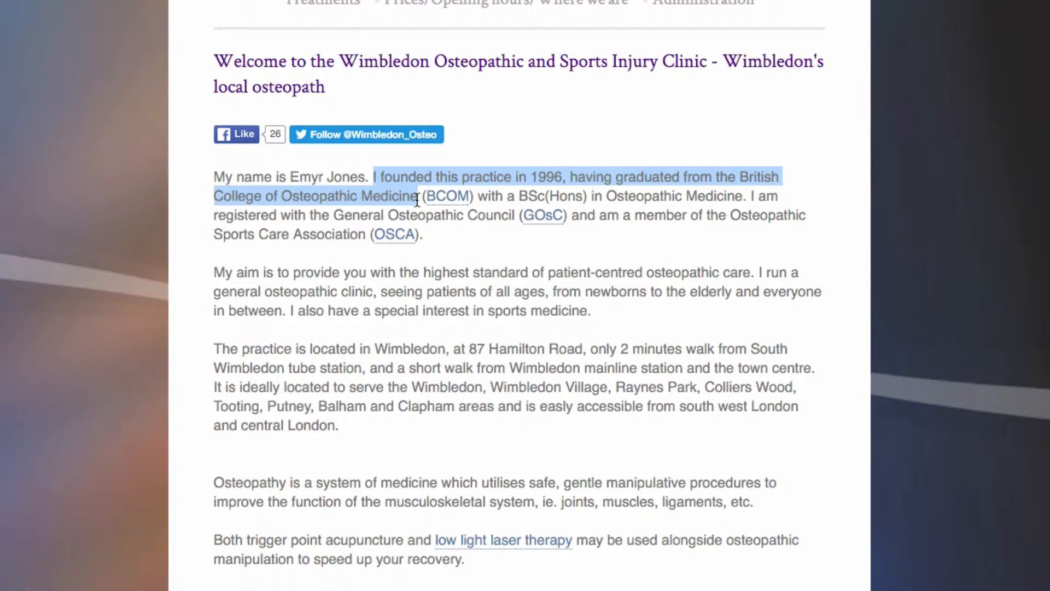
{"action": "right_click", "coordinate": [405, 197]}
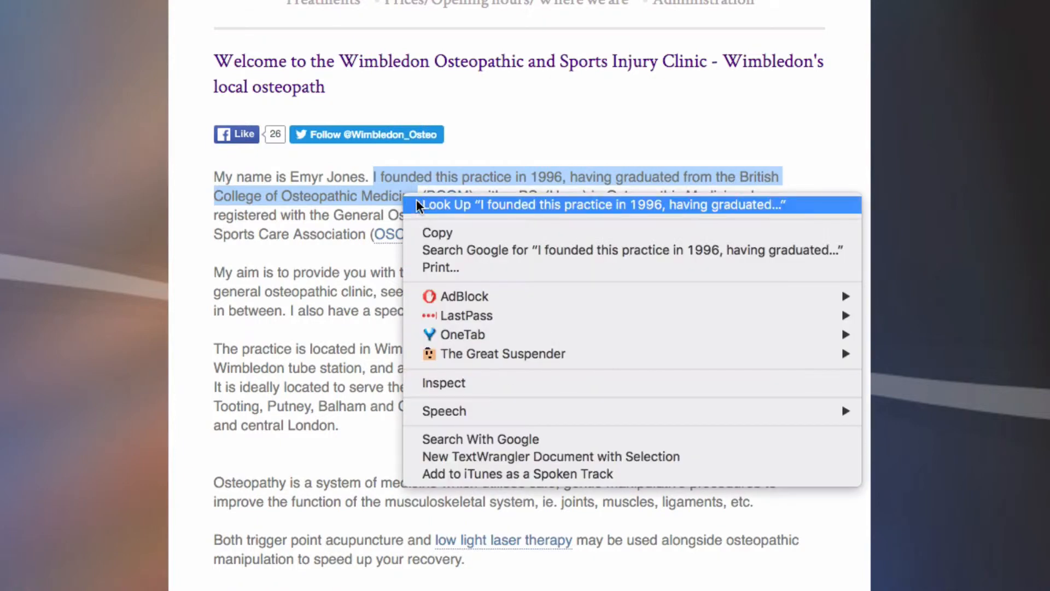
{"action": "left_click", "coordinate": [435, 232]}
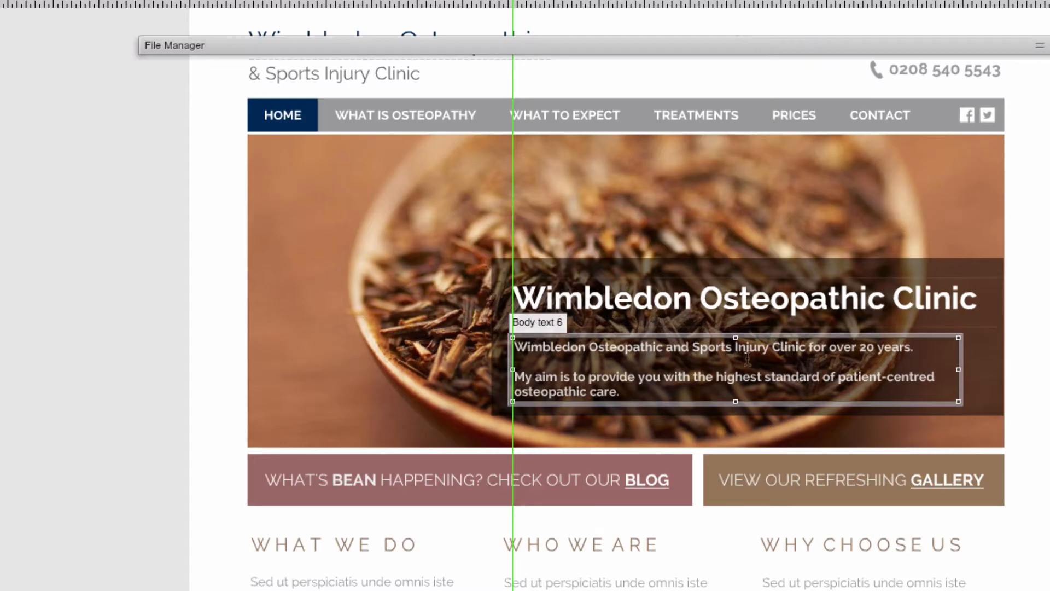
Step: Back in the site editor, replace the banner paragraph's first sentence with the copied text and join both sentences into one paragraph
{"action": "left_click_drag", "start_coordinate": [947, 361], "coordinate": [411, 324]}
{"action": "key", "text": "ctrl+v"}
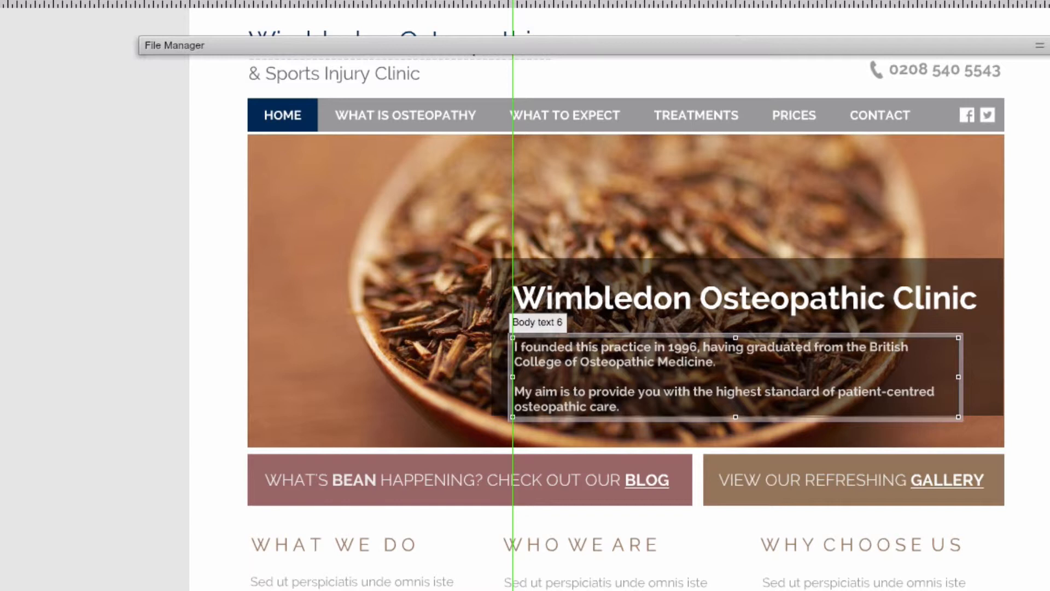
{"action": "key", "text": "Delete"}
{"action": "key", "text": "Delete"}
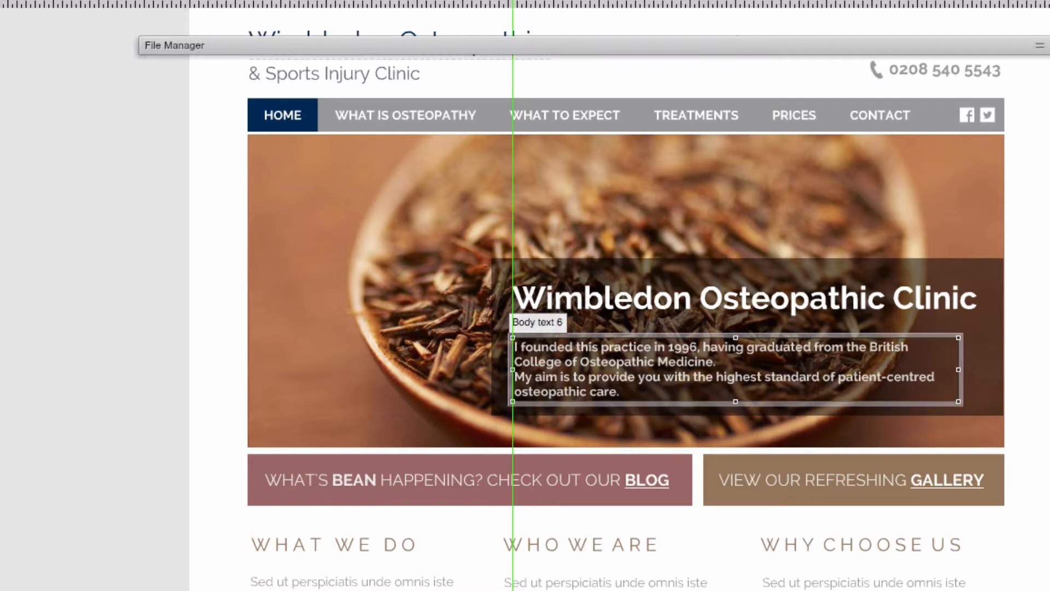
{"action": "left_click", "coordinate": [1028, 495]}
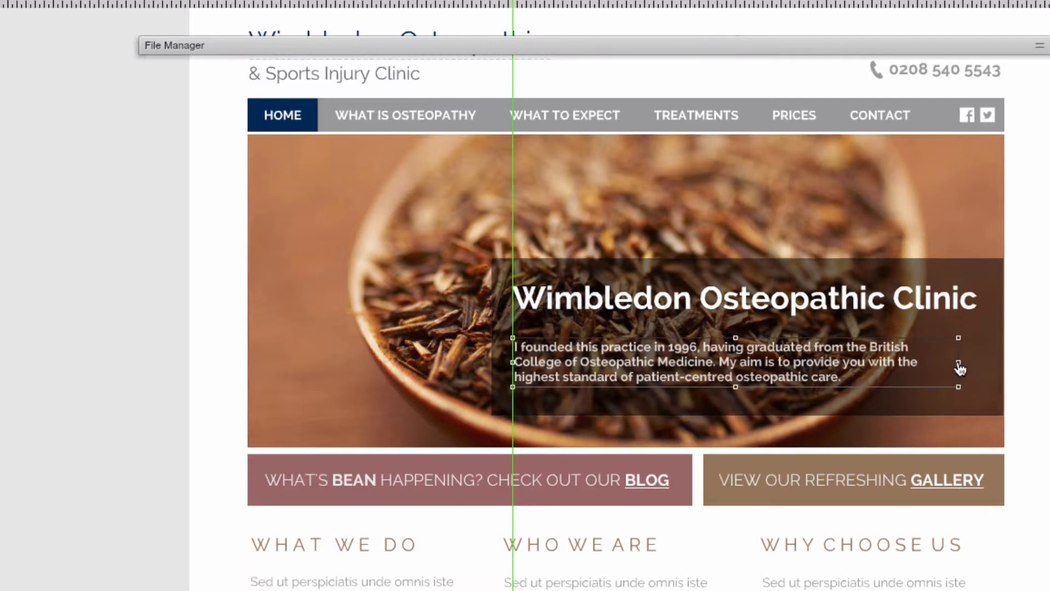
Step: Widen the banner paragraph box to a width of 514 and move it up closer to the title
{"action": "left_click_drag", "start_coordinate": [958, 362], "coordinate": [987, 363]}
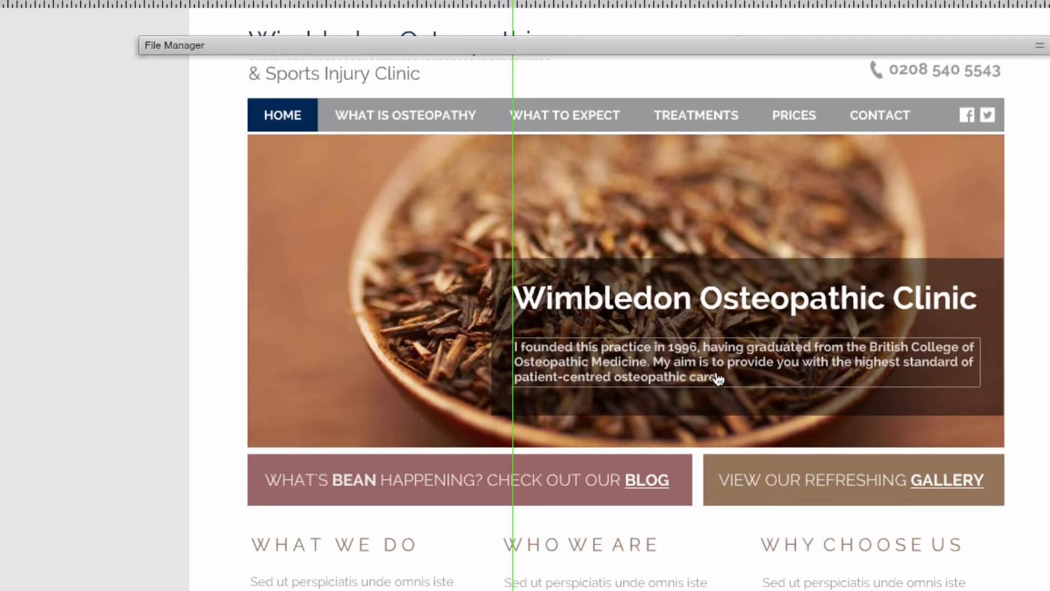
{"action": "left_click_drag", "start_coordinate": [693, 362], "coordinate": [693, 355]}
{"action": "key", "text": "Up"}
{"action": "key", "text": "Up"}
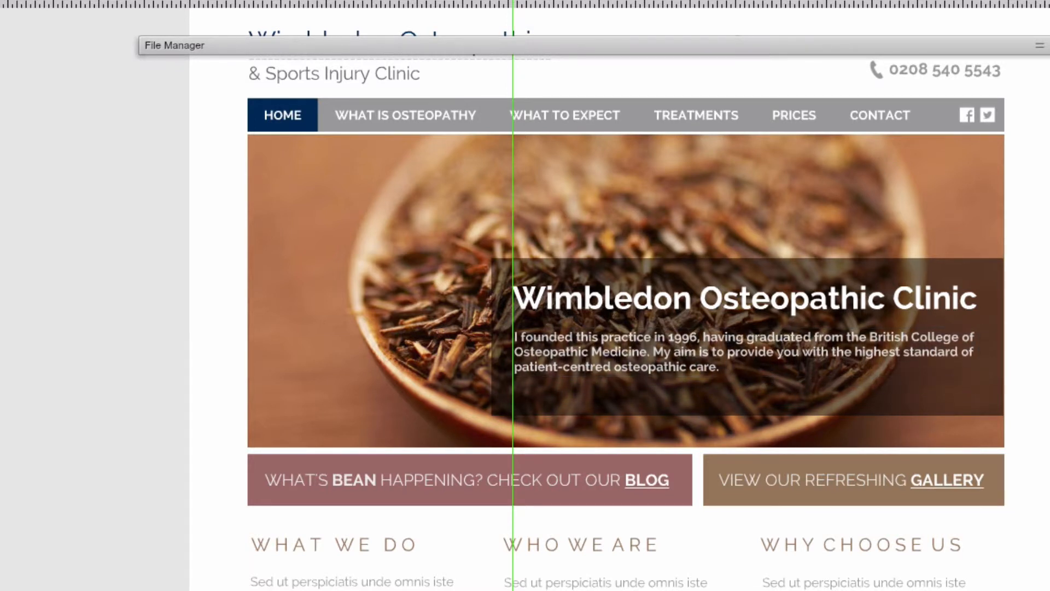
Step: Nudge the banner paragraph up to Y 347 and shorten the dark overlay behind it by raising its lower edge
{"action": "left_click", "coordinate": [756, 364]}
{"action": "key", "text": "Up"}
{"action": "key", "text": "Up"}
{"action": "key", "text": "Up"}
{"action": "key", "text": "Up"}
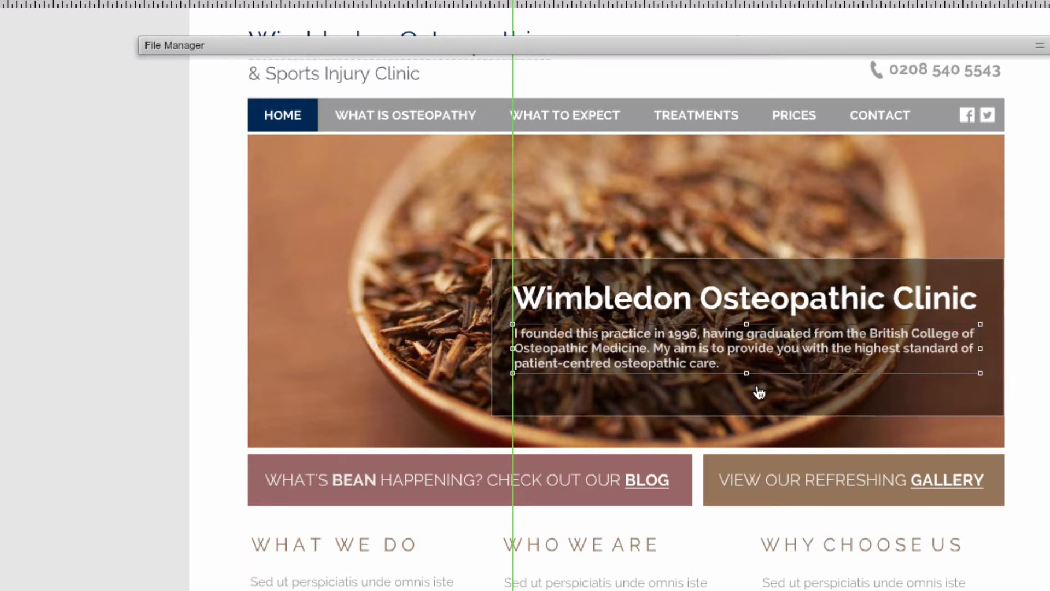
{"action": "left_click_drag", "start_coordinate": [752, 417], "coordinate": [763, 408]}
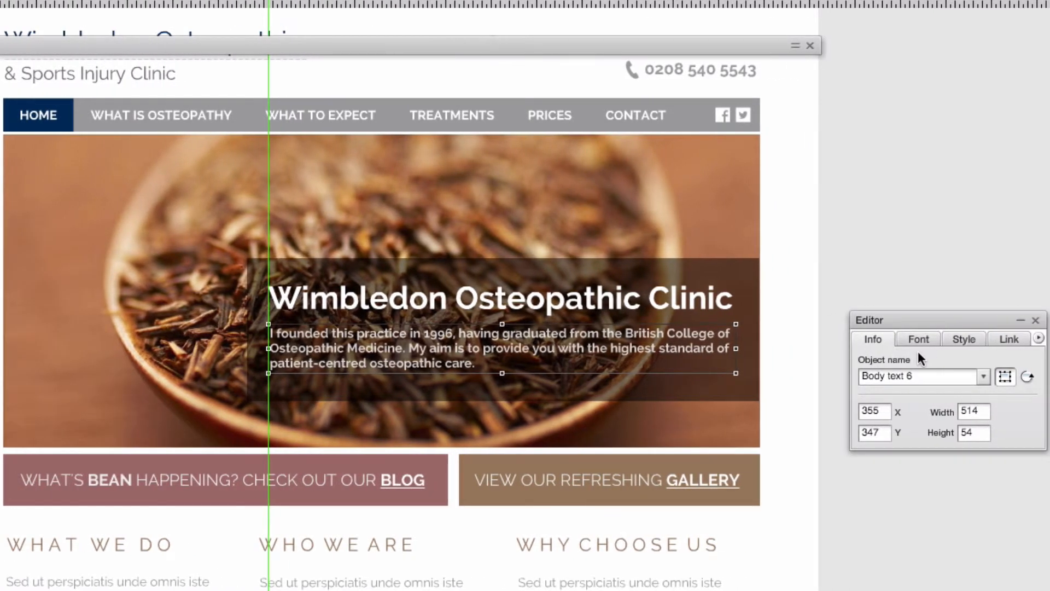
Step: Change the banner paragraph's font to Open Sans
{"action": "left_click", "coordinate": [919, 339]}
{"action": "left_click", "coordinate": [917, 380]}
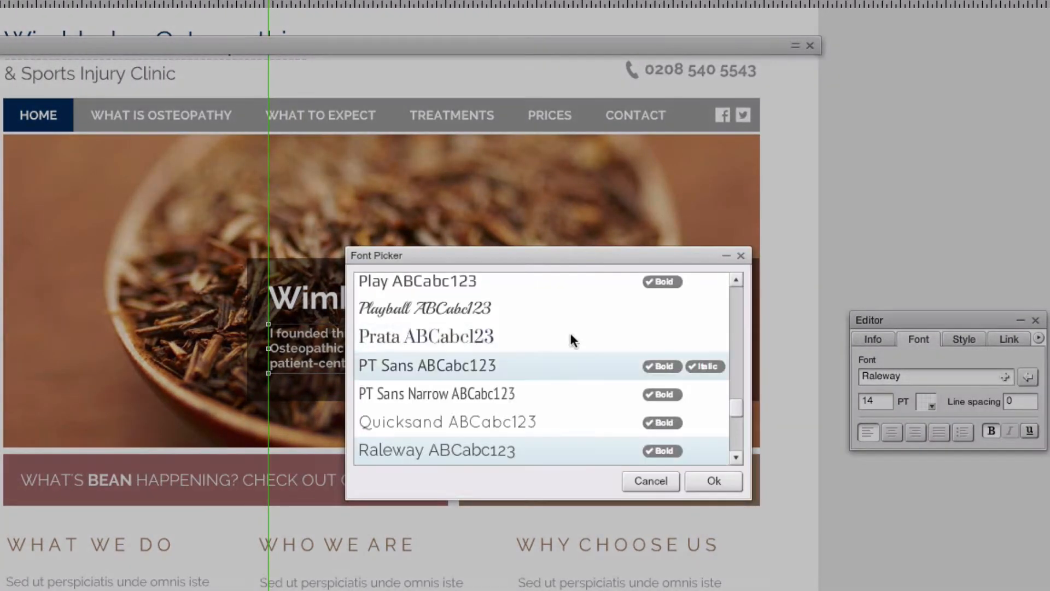
{"action": "scroll", "coordinate": [593, 337], "scroll_direction": "down", "scroll_amount": 3}
{"action": "scroll", "coordinate": [592, 332], "scroll_direction": "up", "scroll_amount": 5}
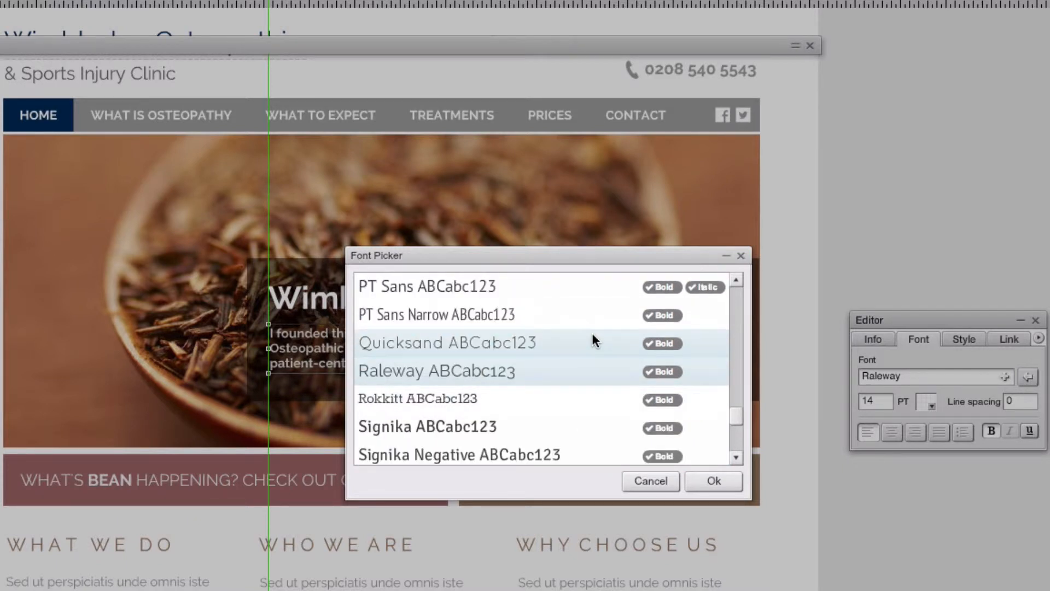
{"action": "scroll", "coordinate": [592, 340], "scroll_direction": "up", "scroll_amount": 2}
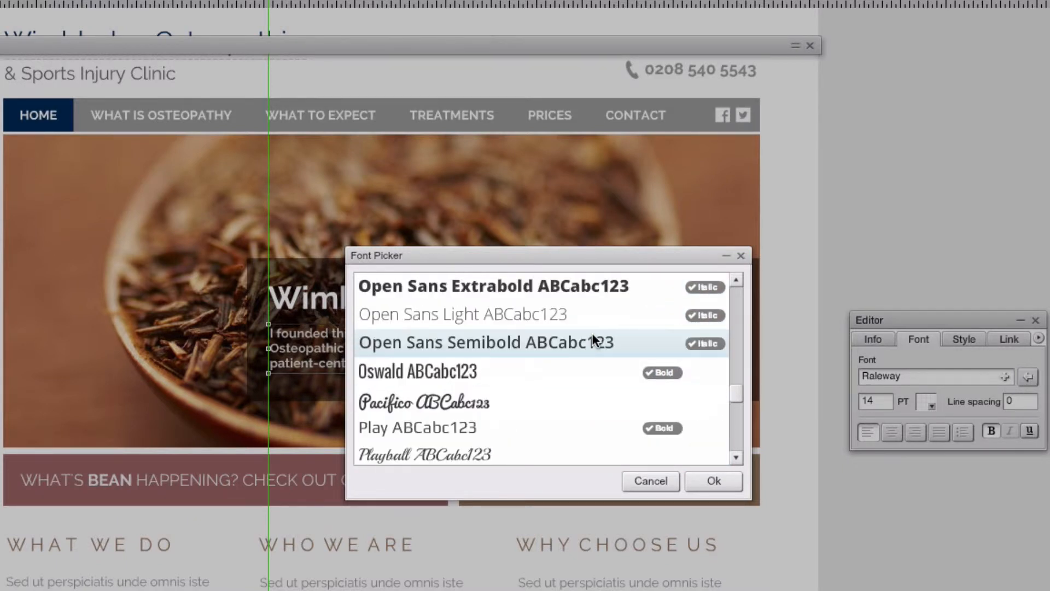
{"action": "scroll", "coordinate": [529, 323], "scroll_direction": "up", "scroll_amount": 1}
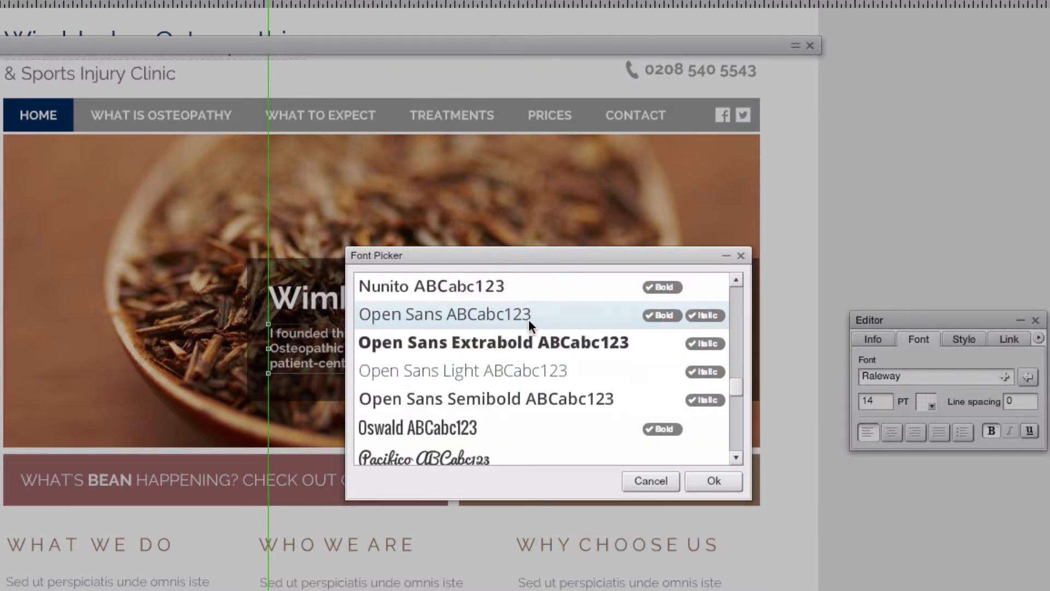
{"action": "left_click", "coordinate": [529, 320]}
{"action": "left_click_drag", "start_coordinate": [569, 265], "coordinate": [39, 202]}
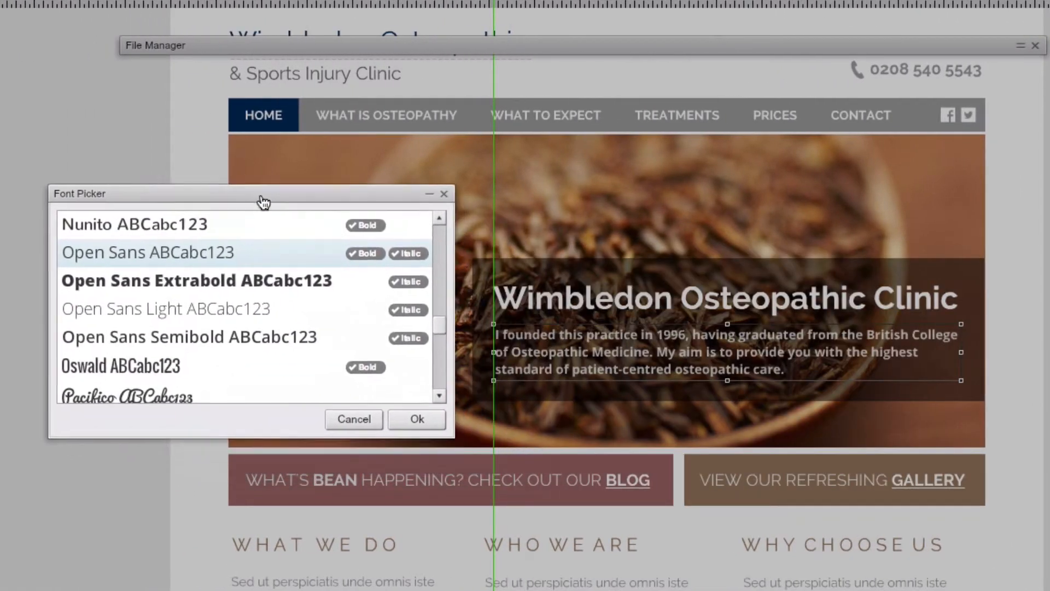
{"action": "left_click", "coordinate": [405, 417]}
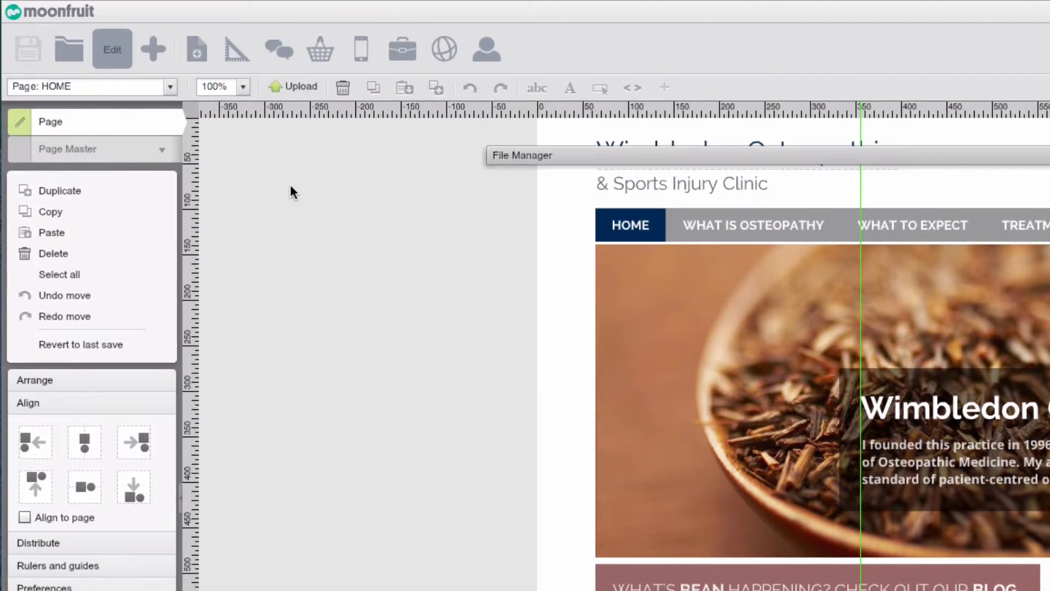
Step: In the site's default font styles, set the body font to Open Sans
{"action": "left_click", "coordinate": [237, 50]}
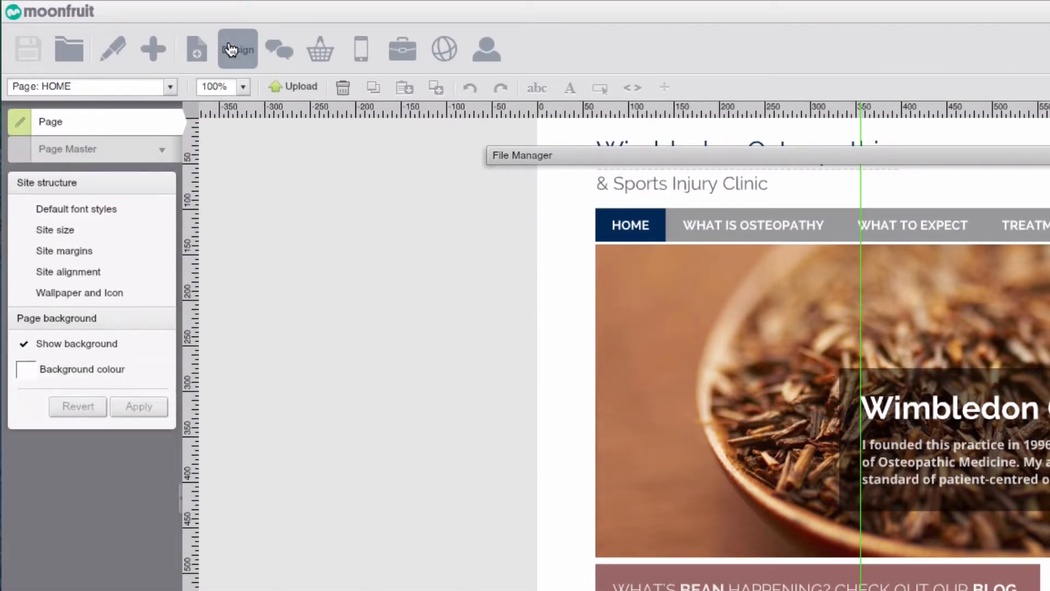
{"action": "left_click", "coordinate": [96, 210]}
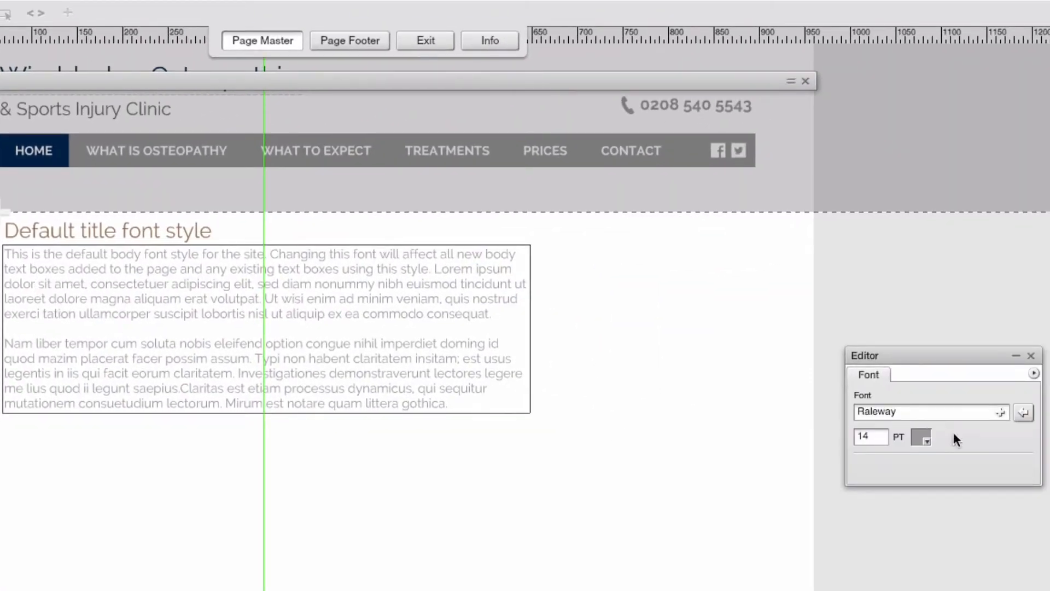
{"action": "left_click", "coordinate": [930, 411]}
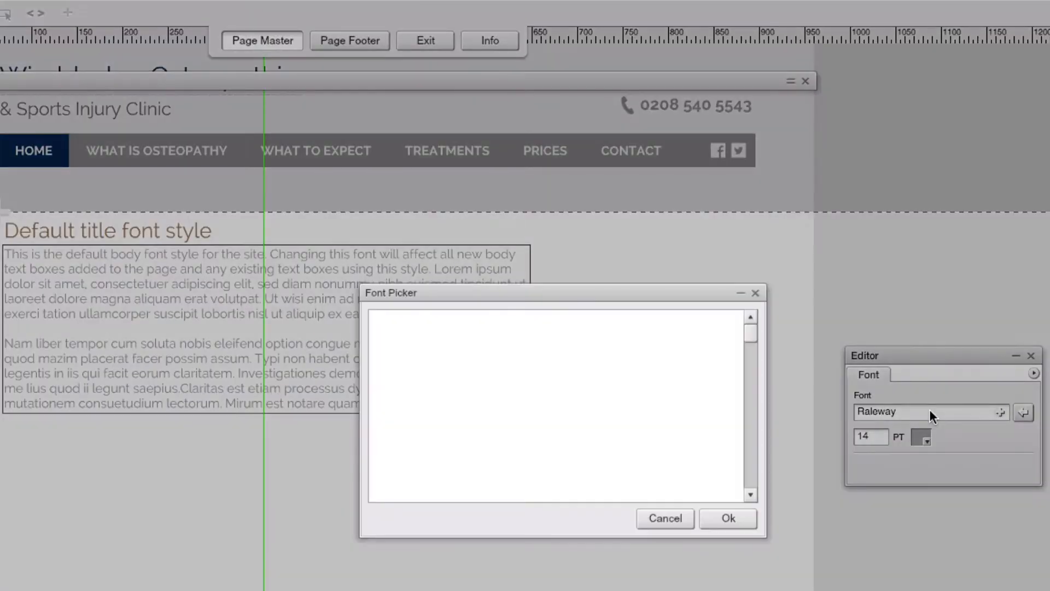
{"action": "scroll", "coordinate": [491, 404], "scroll_direction": "up", "scroll_amount": 6}
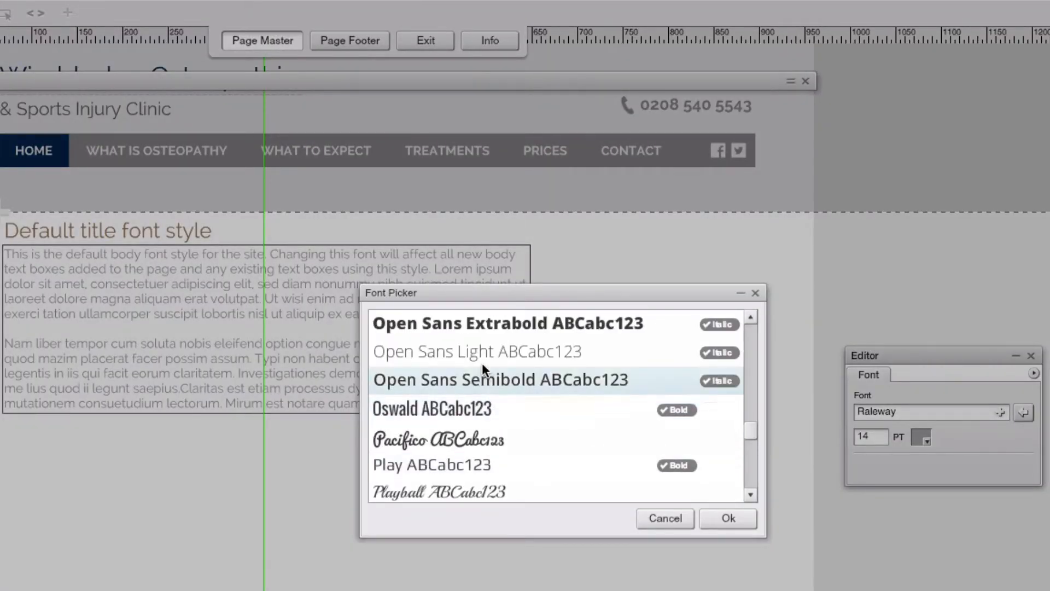
{"action": "left_click", "coordinate": [481, 351]}
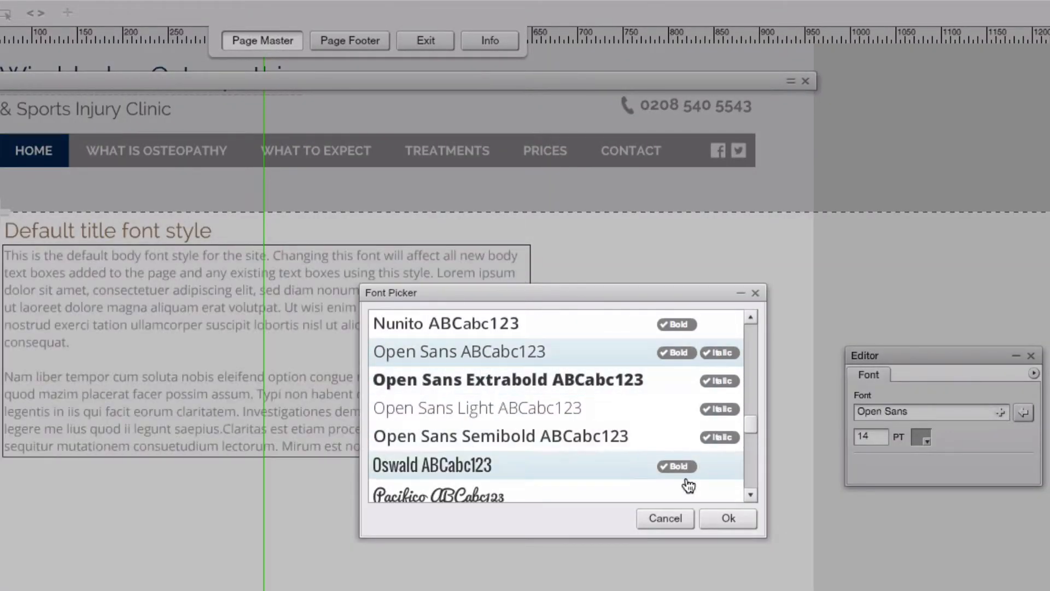
{"action": "left_click", "coordinate": [718, 520]}
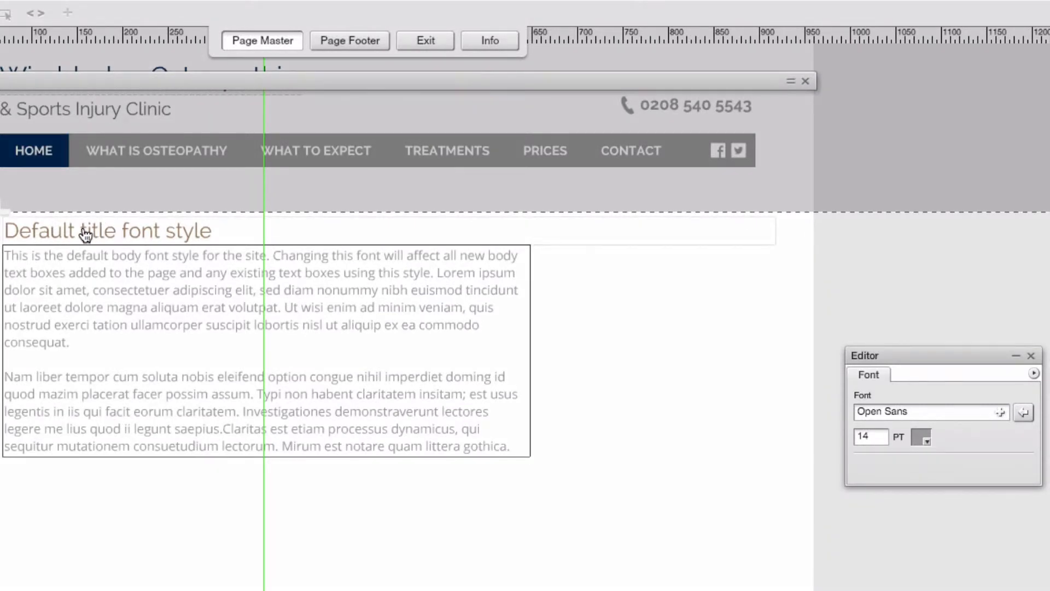
Step: Change the default title font colour to dark navy blue, save the site and exit the default style editing
{"action": "left_click", "coordinate": [86, 234]}
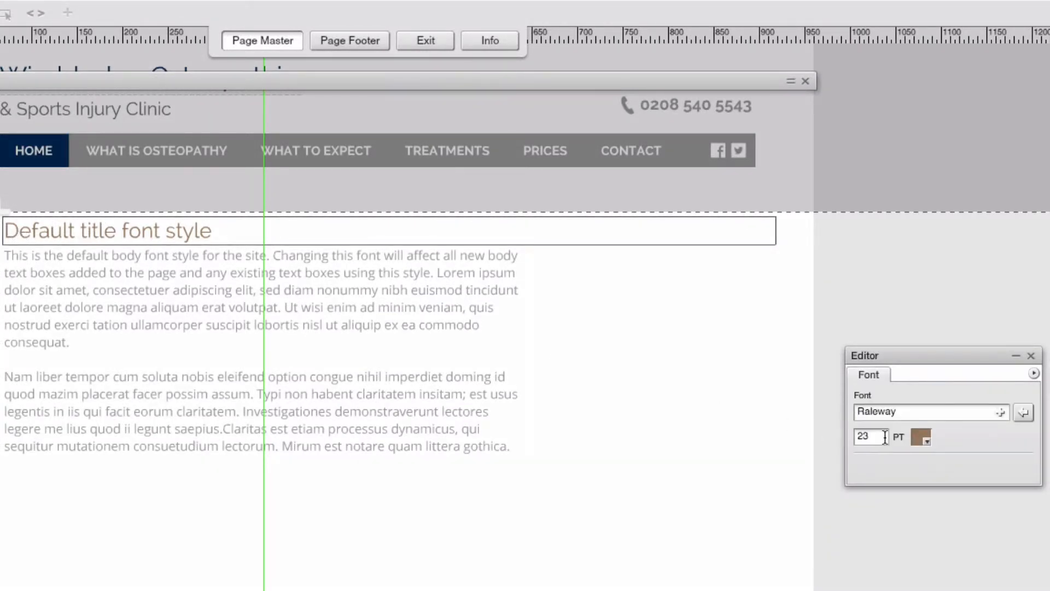
{"action": "left_click", "coordinate": [927, 440]}
{"action": "left_click", "coordinate": [943, 569]}
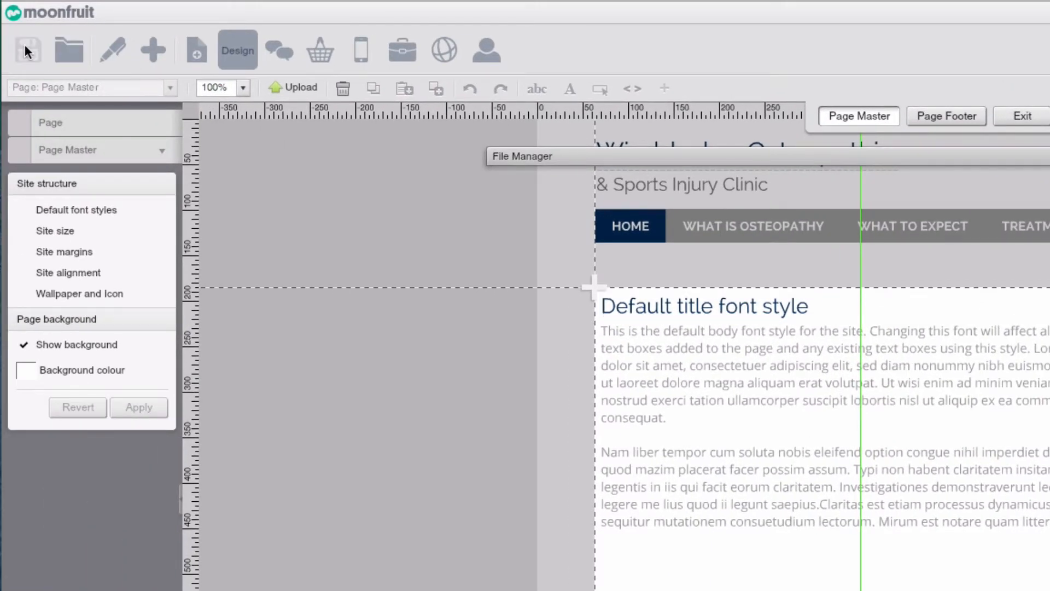
{"action": "left_click", "coordinate": [24, 45]}
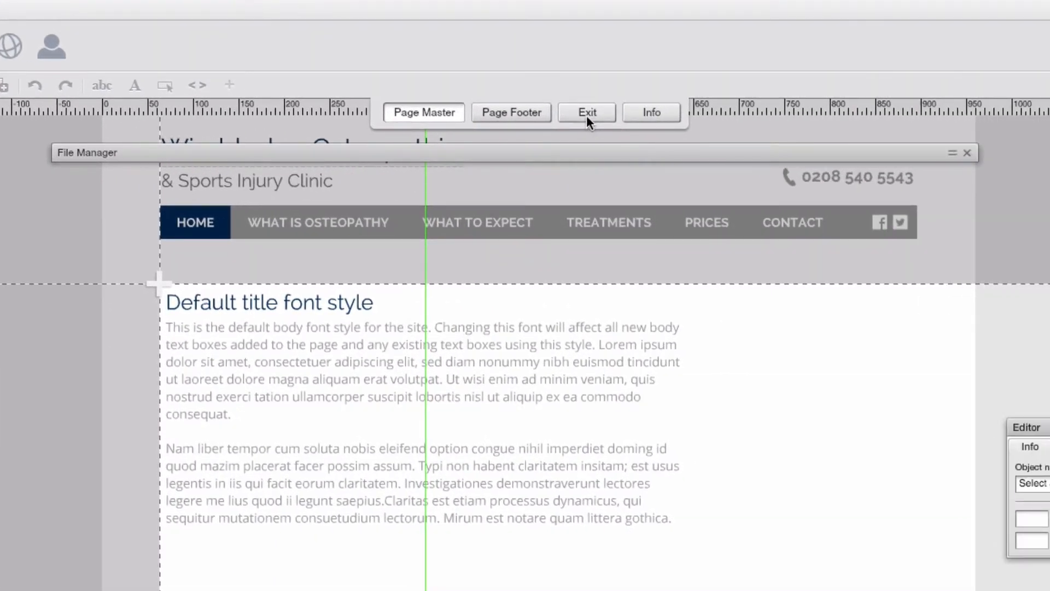
{"action": "left_click", "coordinate": [586, 116]}
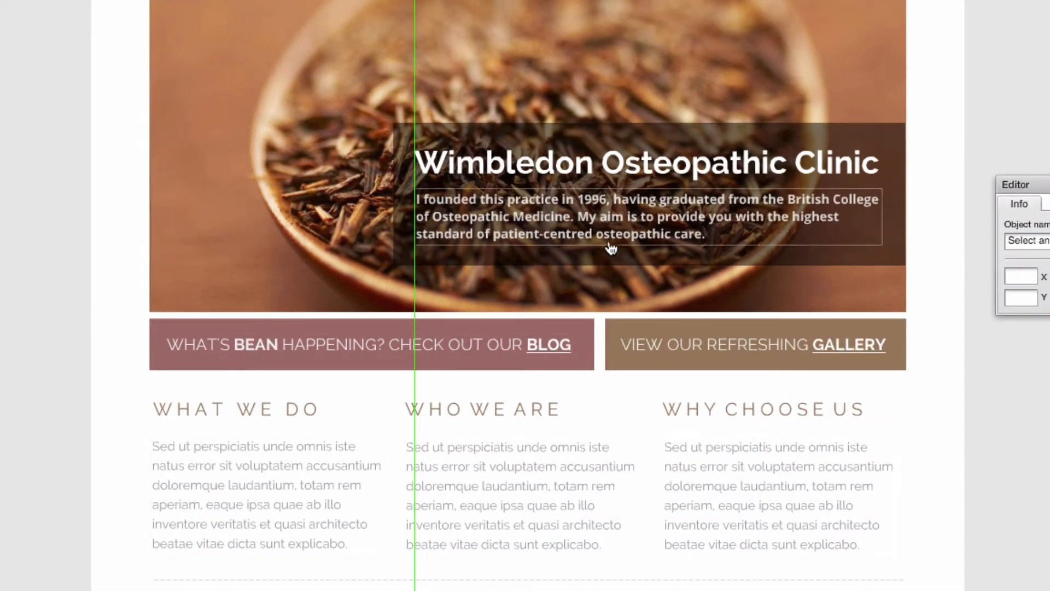
Step: Reset the paragraph under "Why Choose Us" to the default body font, Open Sans
{"action": "left_click", "coordinate": [223, 494]}
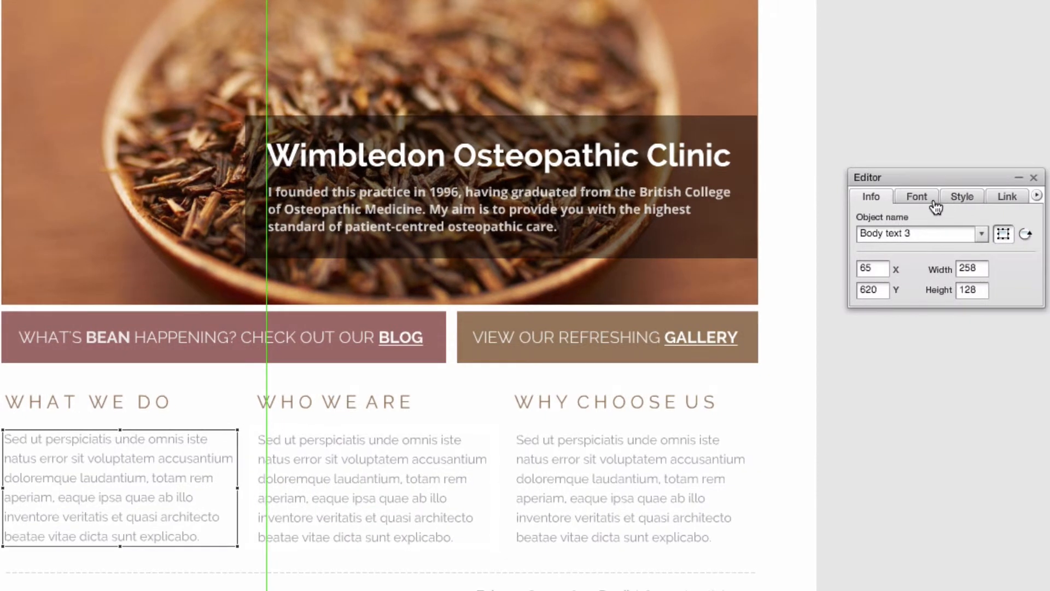
{"action": "left_click", "coordinate": [917, 196]}
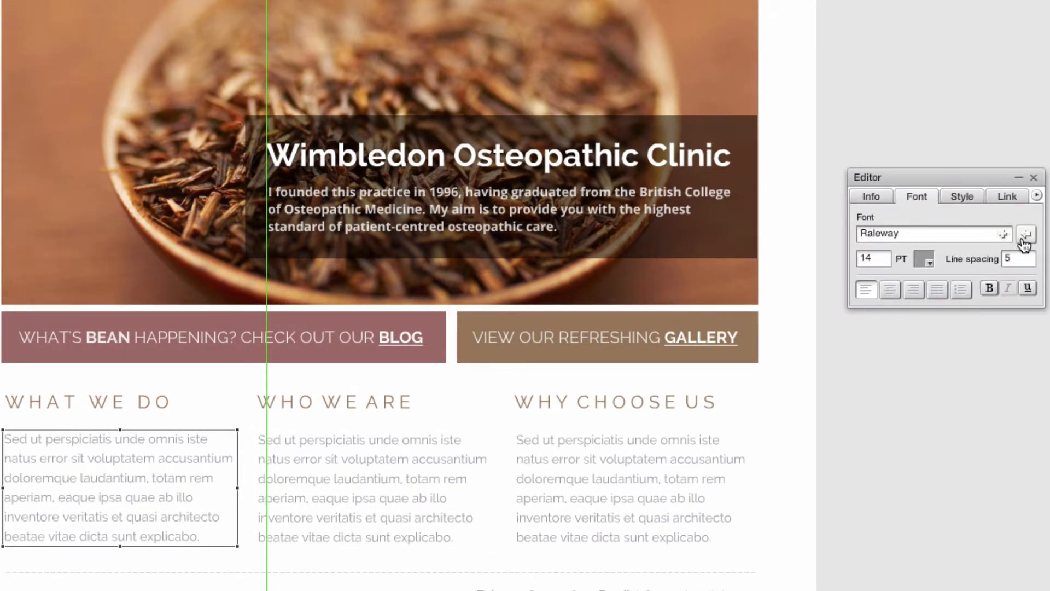
{"action": "left_click", "coordinate": [323, 466]}
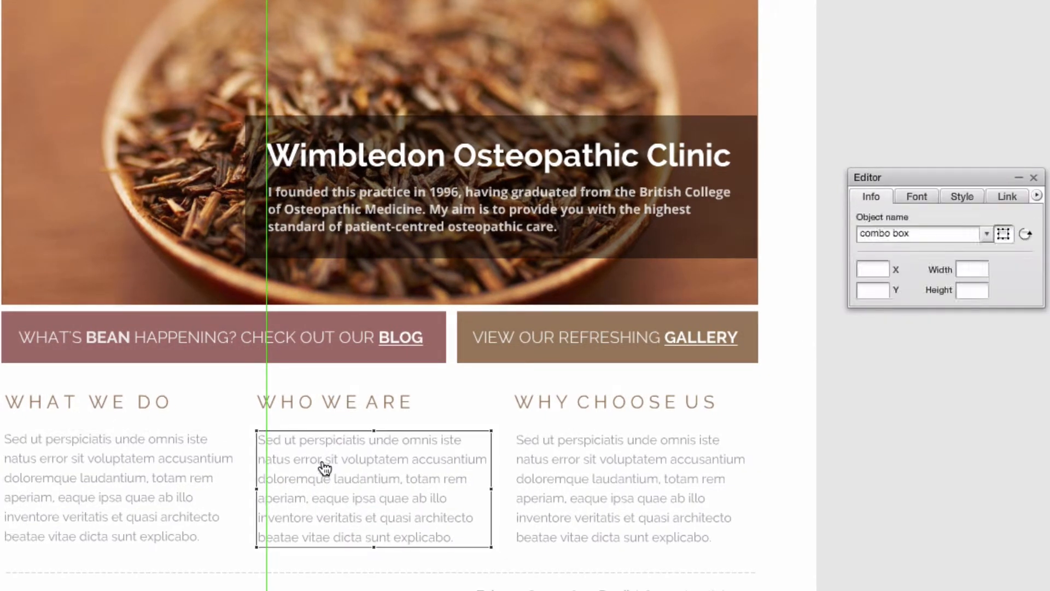
{"action": "left_click", "coordinate": [609, 467]}
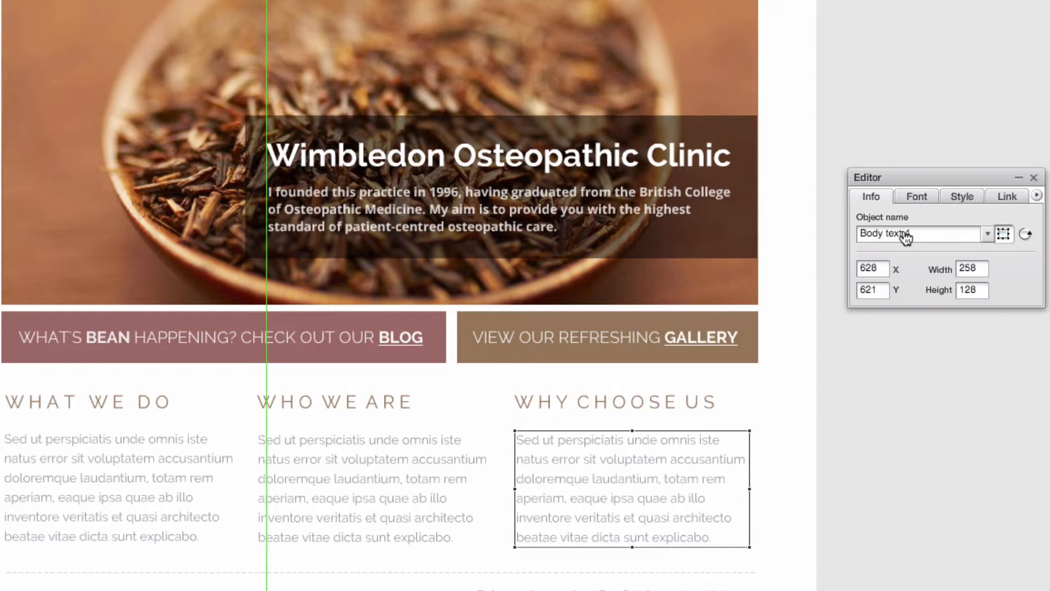
{"action": "left_click", "coordinate": [917, 197]}
{"action": "left_click", "coordinate": [1027, 235]}
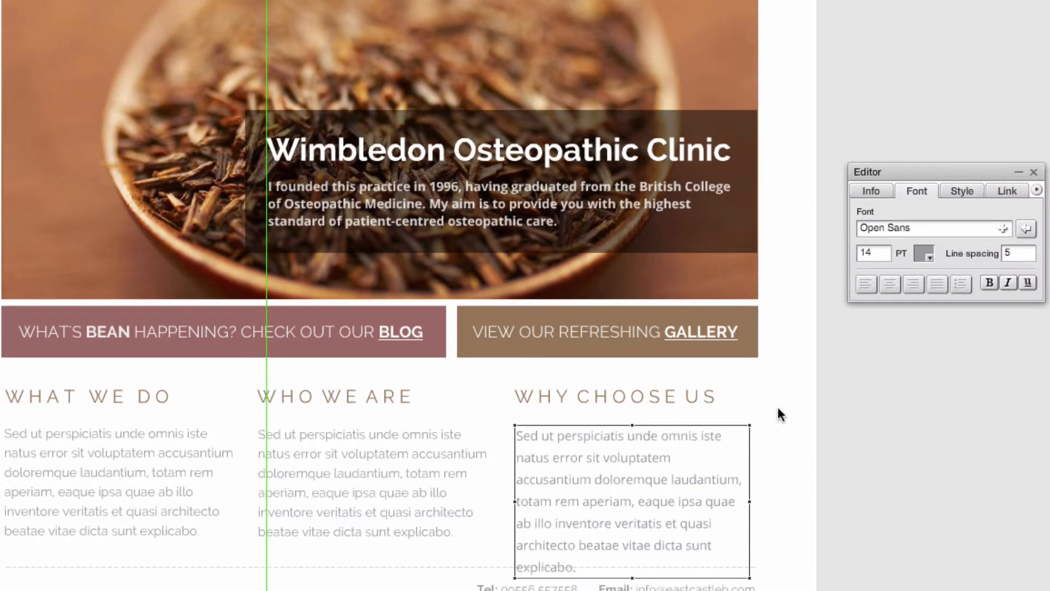
{"action": "left_click", "coordinate": [779, 414]}
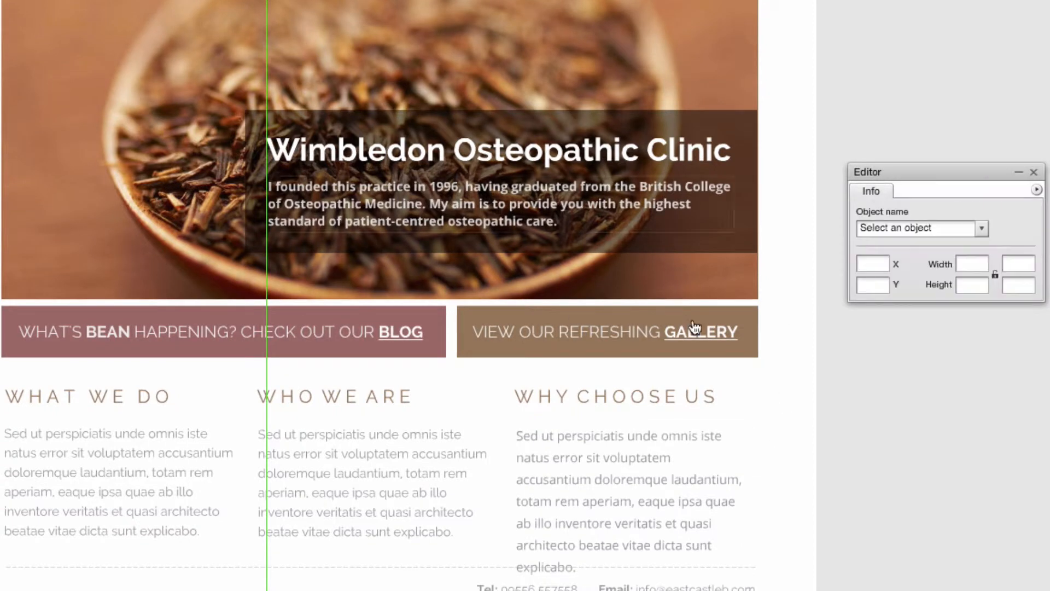
Step: Try the banner paragraph without bold and restore its bold formatting, leaving the font colour as it is
{"action": "left_click", "coordinate": [525, 224]}
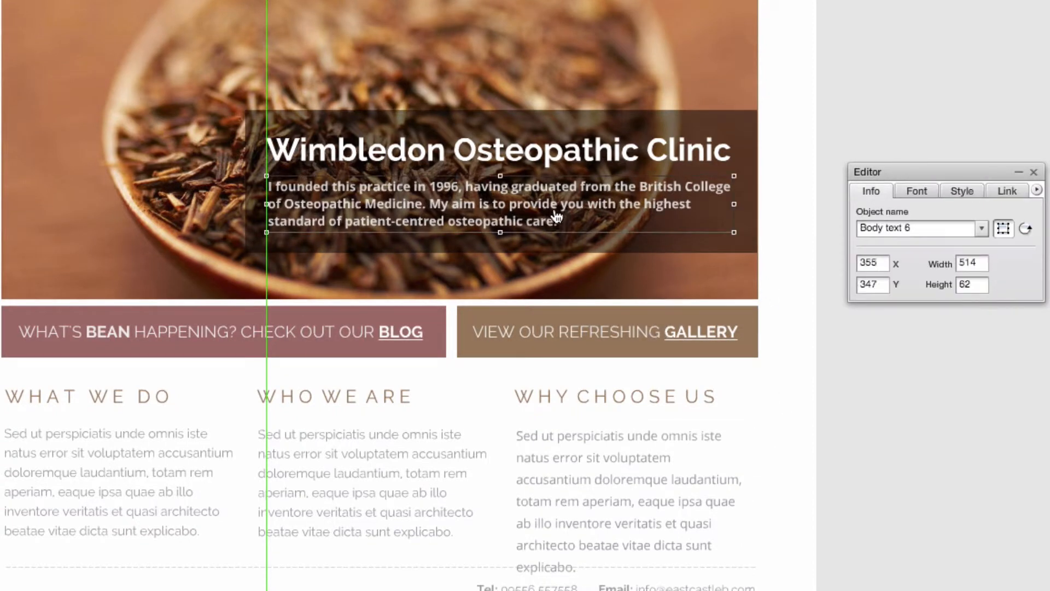
{"action": "left_click", "coordinate": [932, 193]}
{"action": "left_click", "coordinate": [927, 254]}
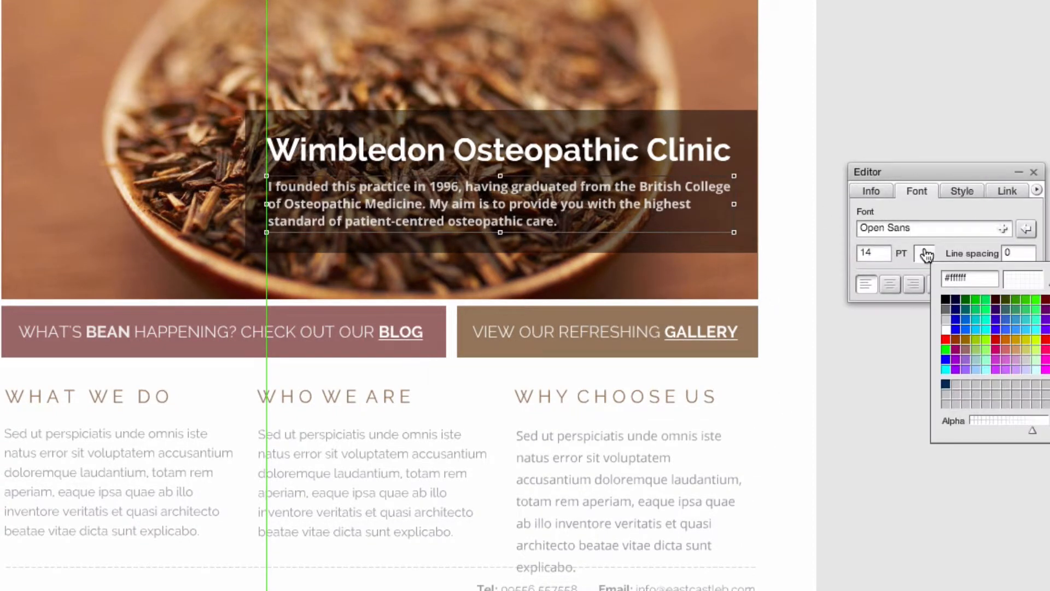
{"action": "left_click", "coordinate": [926, 253]}
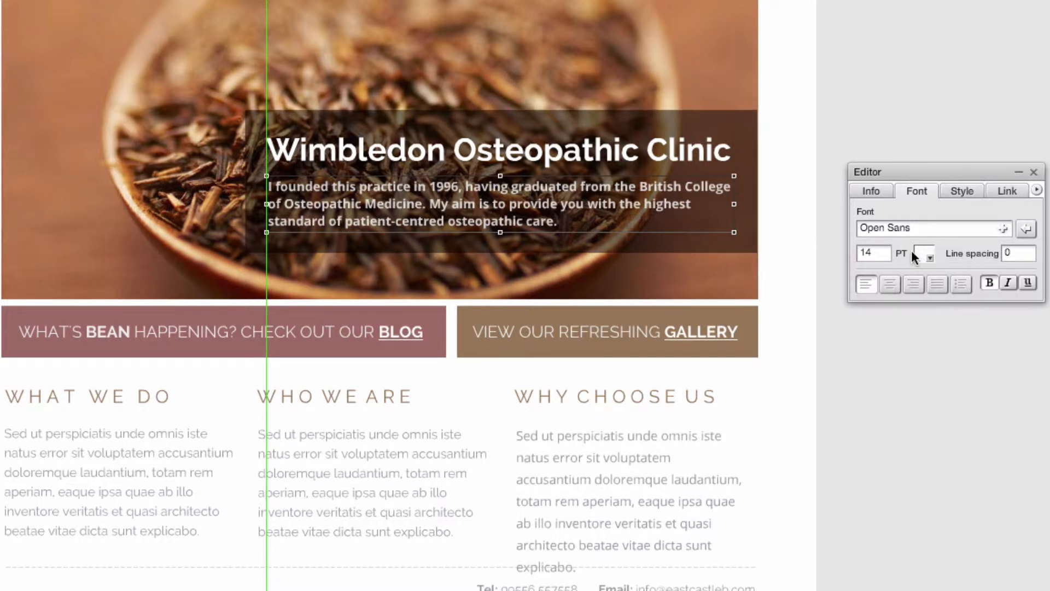
{"action": "left_click", "coordinate": [986, 284]}
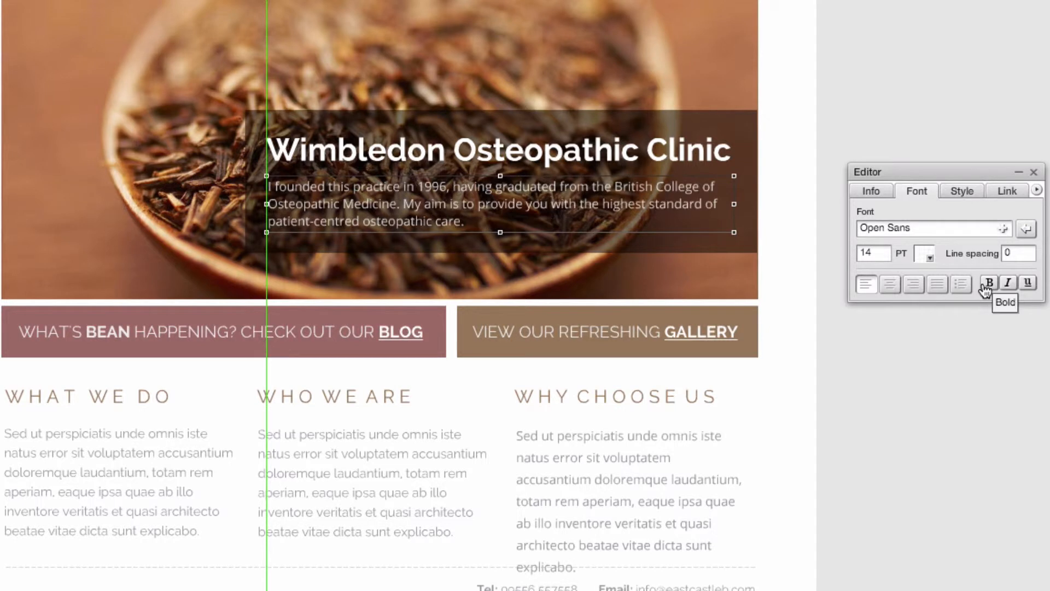
{"action": "left_click", "coordinate": [986, 284]}
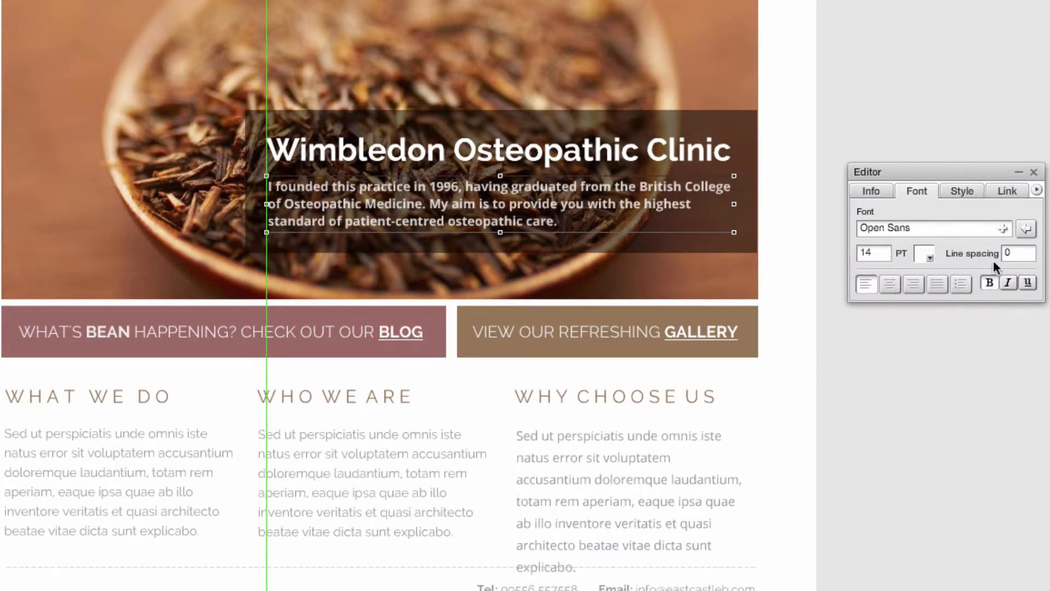
Step: Set the banner paragraph's line spacing to 2 and nudge the text up one pixel to Y 346
{"action": "double_click", "coordinate": [1008, 254]}
{"action": "type", "text": "2"}
{"action": "key", "text": "Return"}
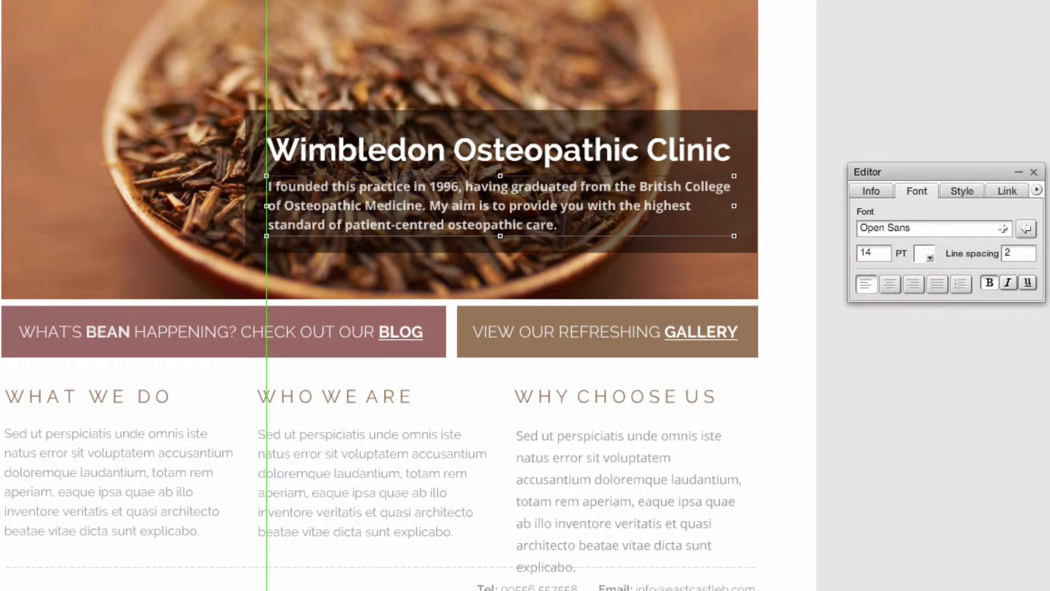
{"action": "left_click", "coordinate": [860, 130]}
{"action": "left_click", "coordinate": [621, 204]}
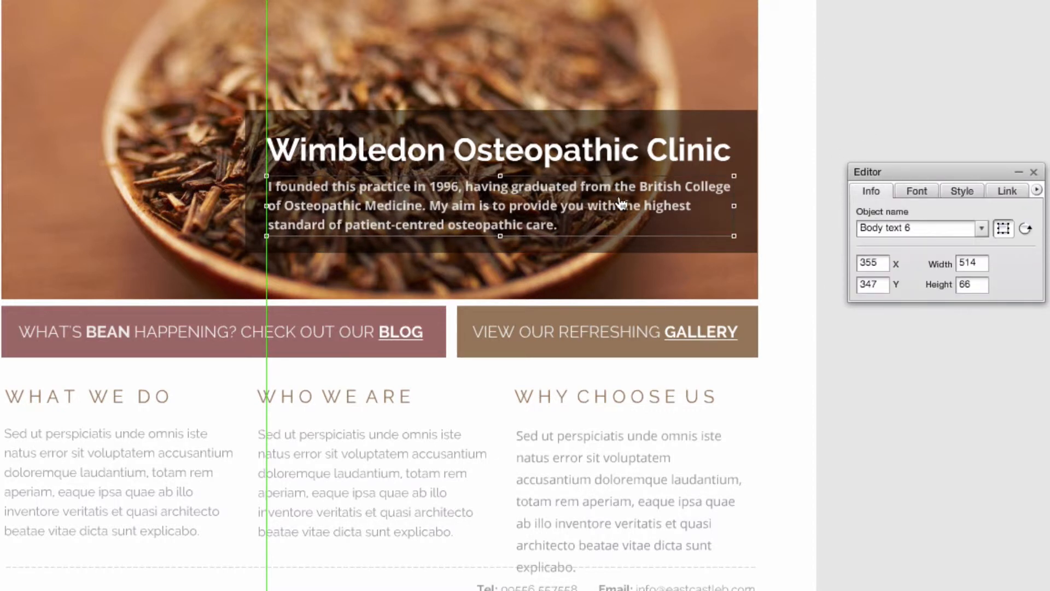
{"action": "key", "text": "Up"}
{"action": "left_click", "coordinate": [864, 117]}
Step: Set the banner paragraph's font size to 15 pt and nudge the text up one pixel to Y 345
{"action": "left_click", "coordinate": [651, 207]}
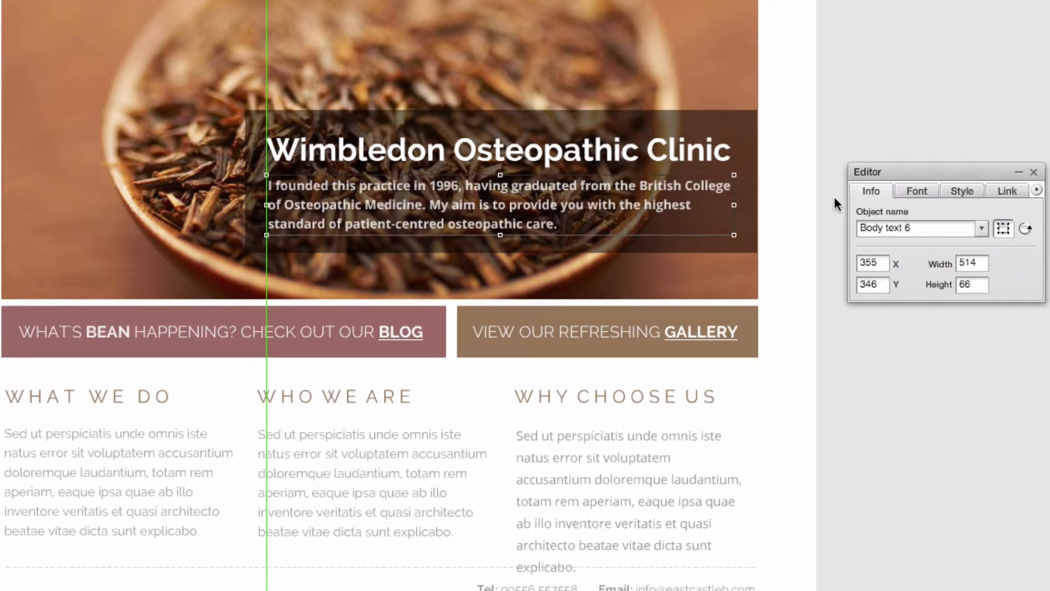
{"action": "left_click", "coordinate": [919, 191]}
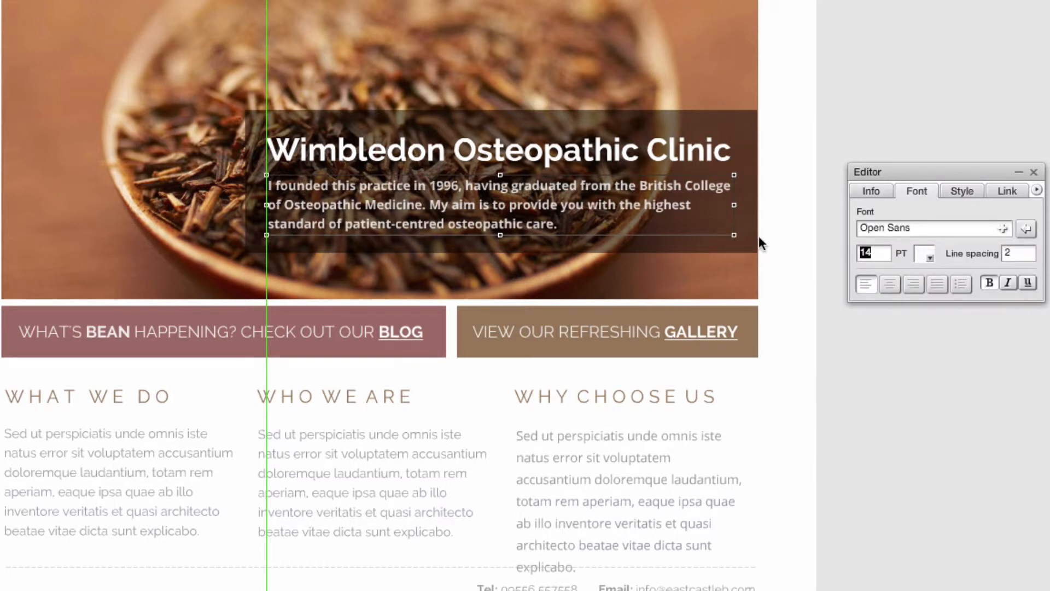
{"action": "type", "text": "15"}
{"action": "key", "text": "Return"}
{"action": "left_click", "coordinate": [849, 117]}
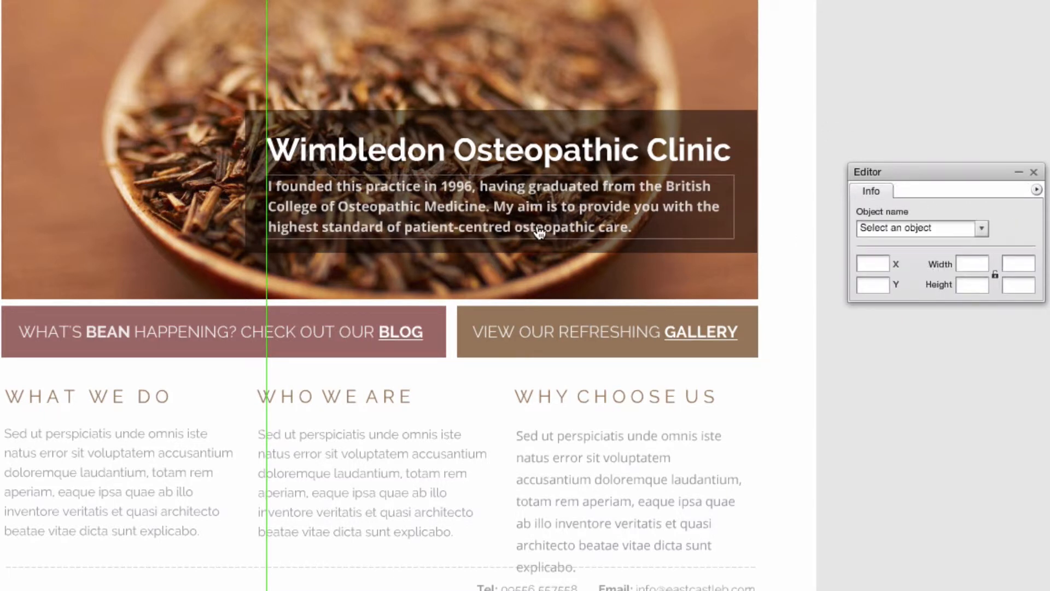
{"action": "left_click", "coordinate": [506, 211]}
{"action": "key", "text": "Up"}
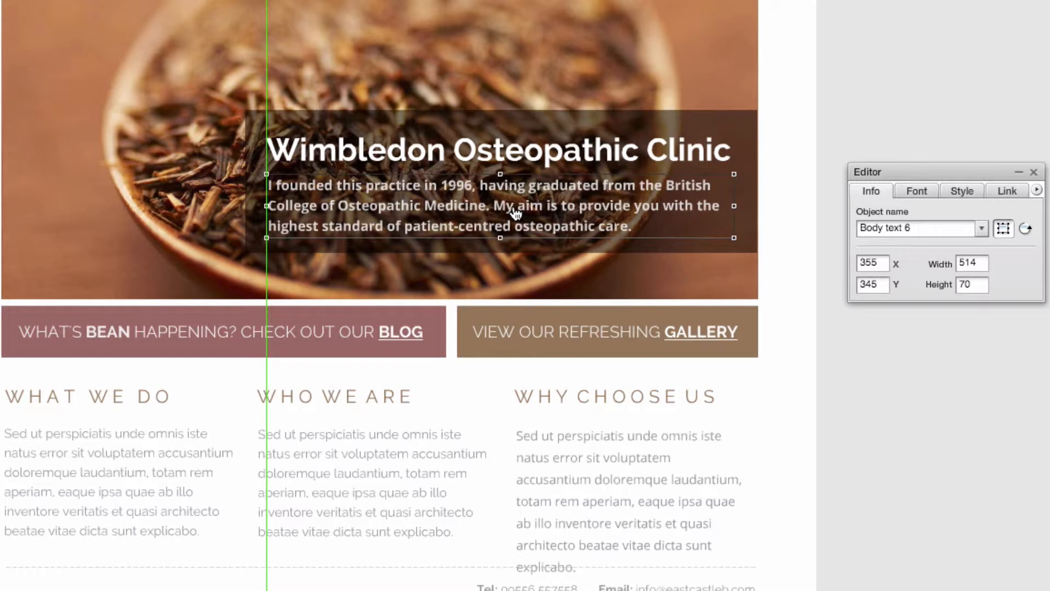
{"action": "left_click", "coordinate": [879, 106]}
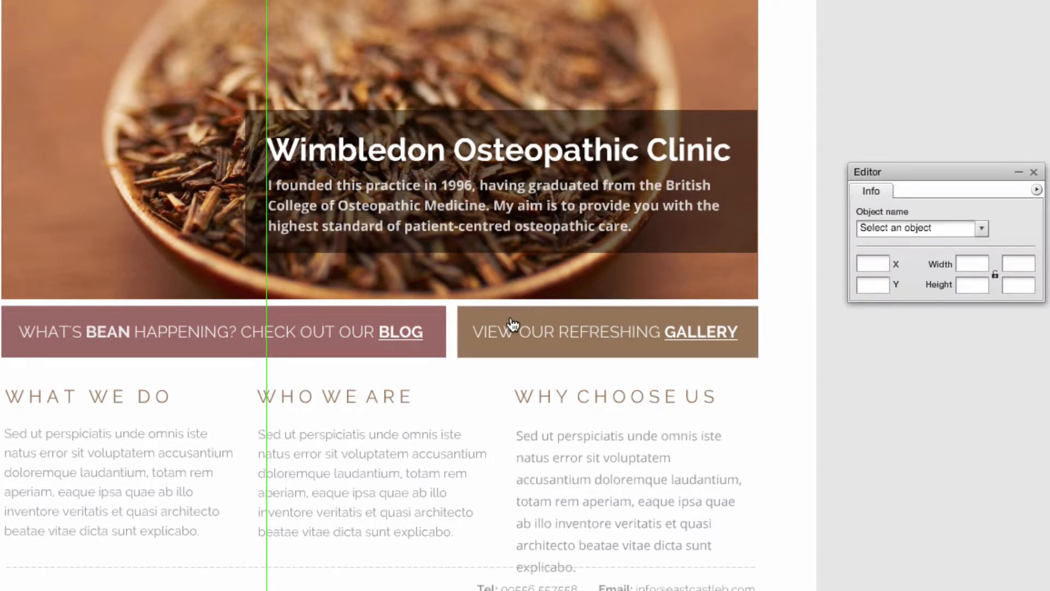
Step: Select the banner title and paragraph together and nudge both up two pixels within the dark overlay
{"action": "left_click", "coordinate": [391, 174]}
{"action": "left_click", "coordinate": [397, 193], "text": "shift"}
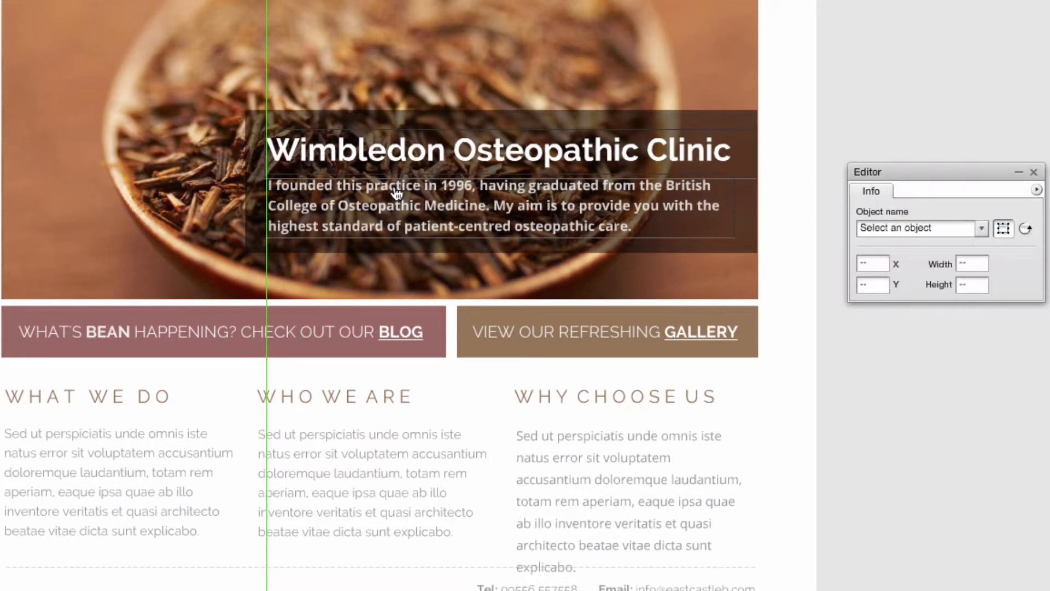
{"action": "key", "text": "Up"}
{"action": "key", "text": "Up"}
{"action": "left_click", "coordinate": [1004, 44]}
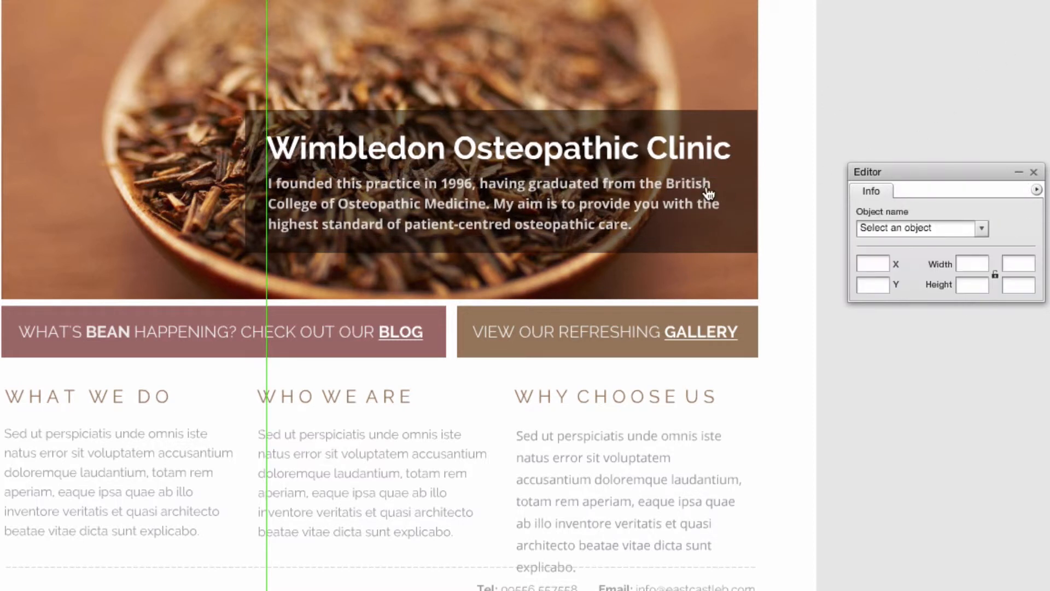
{"action": "left_click", "coordinate": [109, 151]}
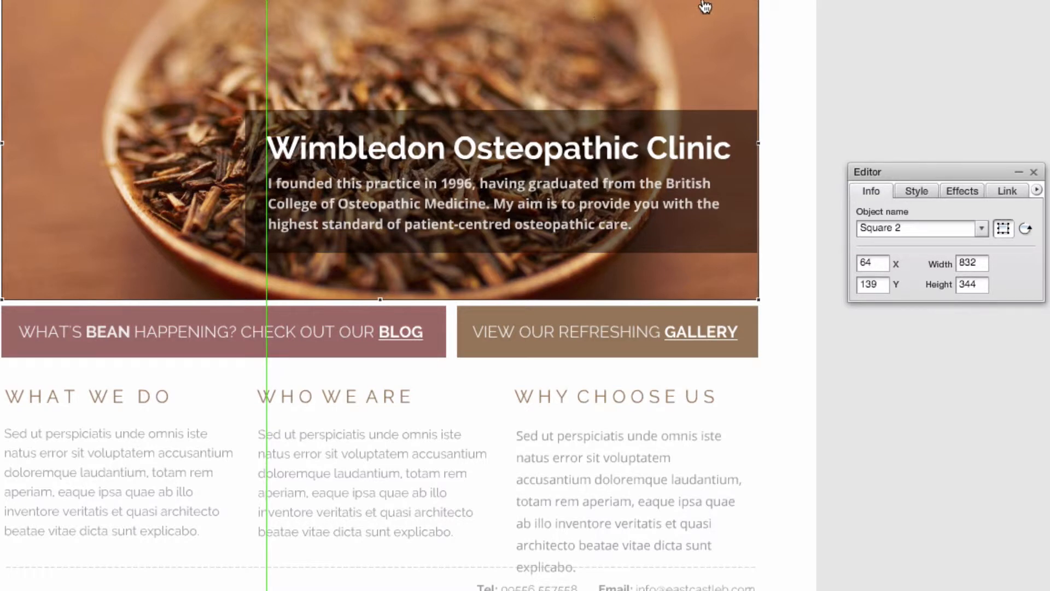
{"action": "left_click", "coordinate": [870, 129]}
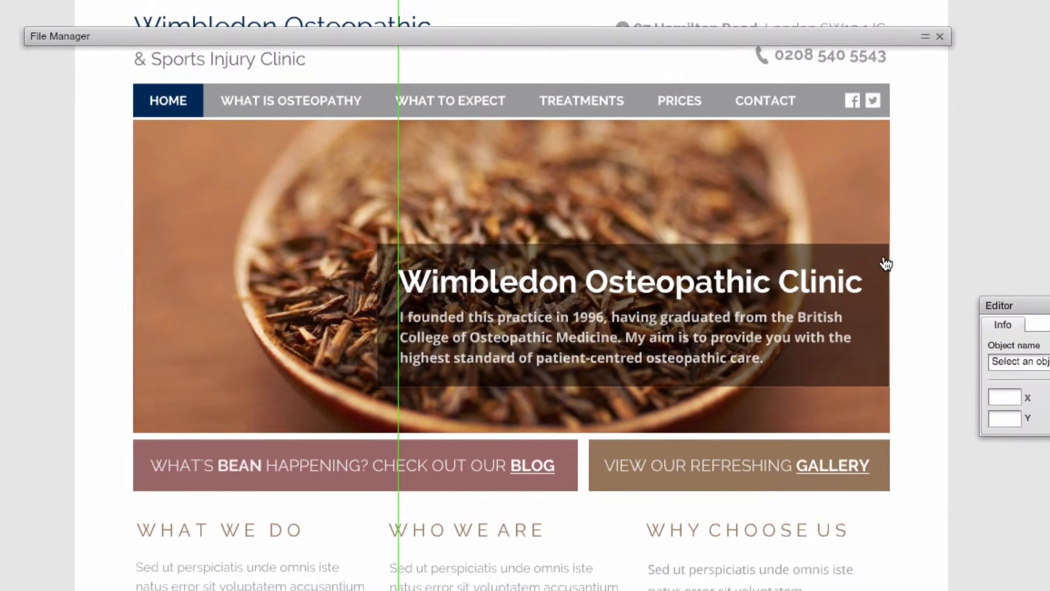
{"action": "left_click", "coordinate": [886, 264]}
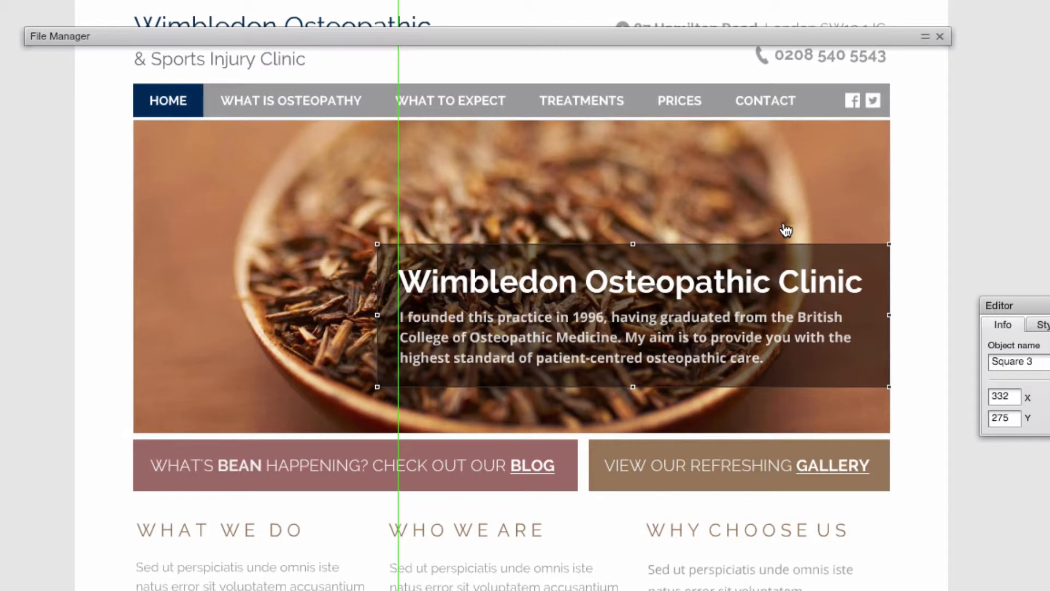
{"action": "left_click", "coordinate": [90, 110]}
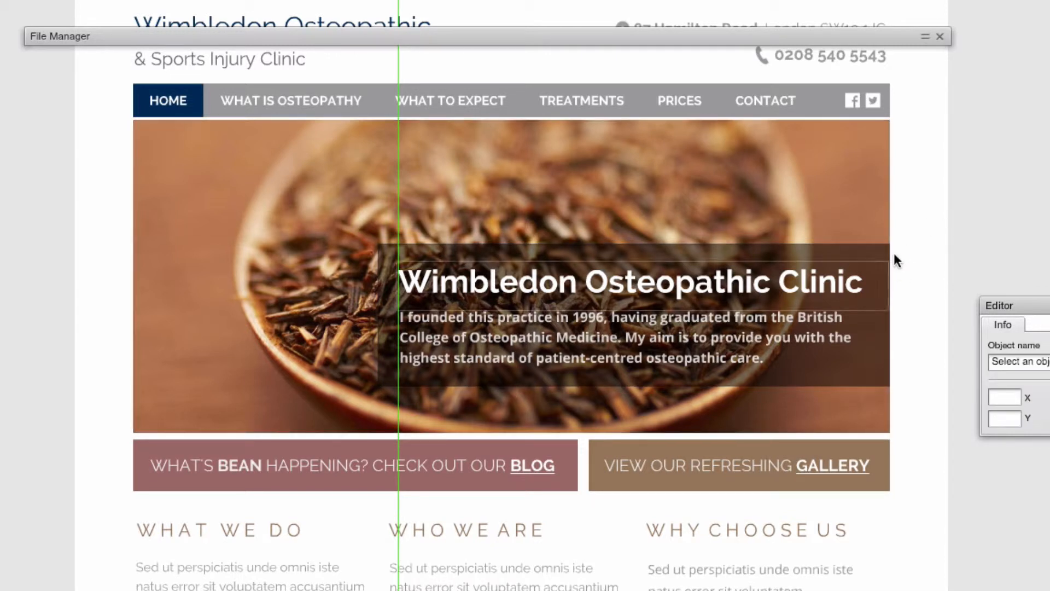
Step: Open the banner's image fill for replacement and look through the Images folder of the file library
{"action": "left_click", "coordinate": [781, 168]}
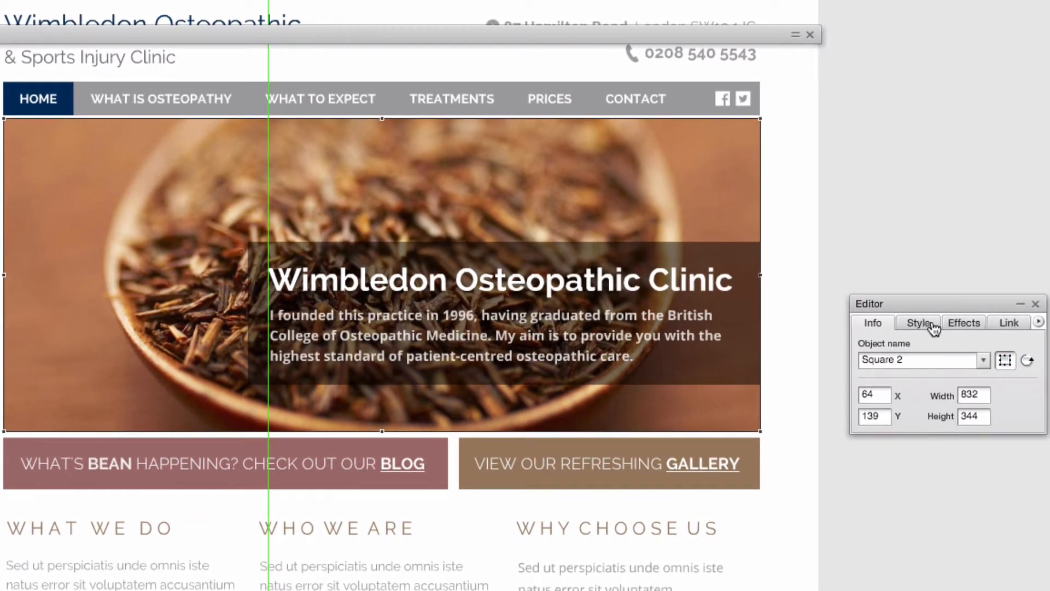
{"action": "left_click", "coordinate": [933, 327]}
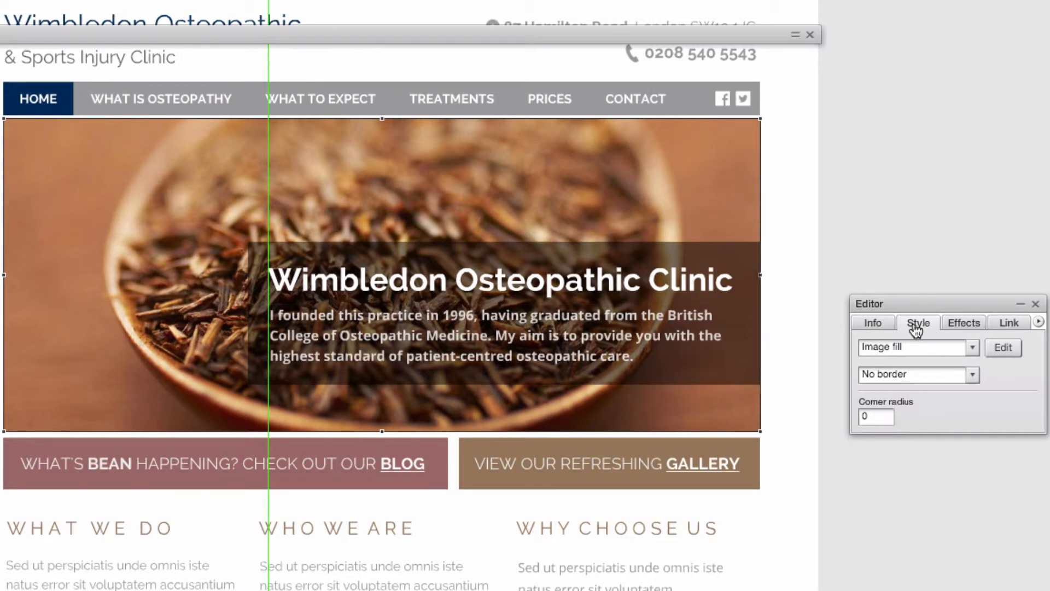
{"action": "left_click", "coordinate": [992, 351]}
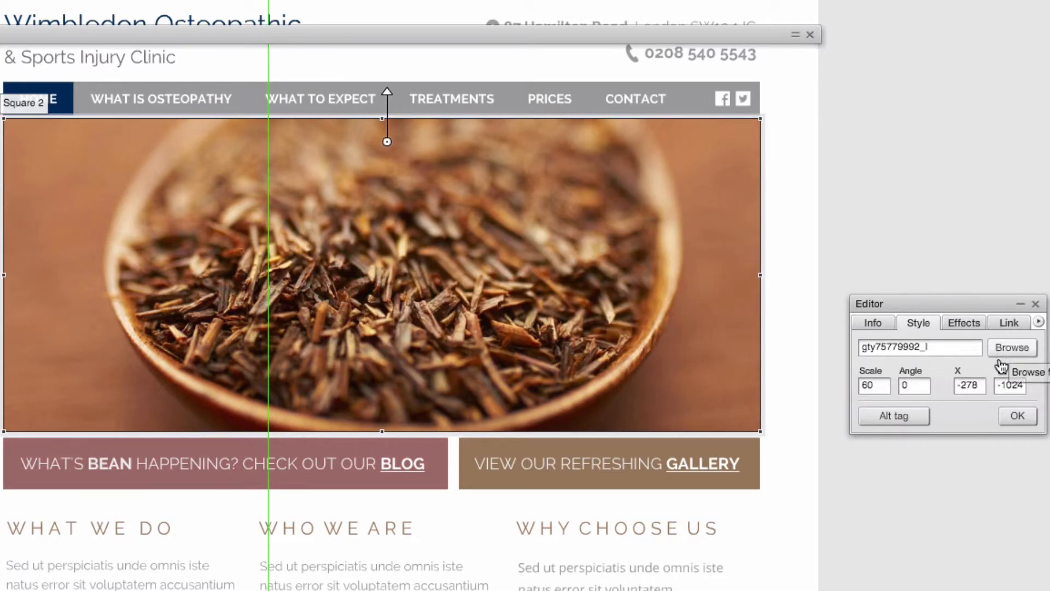
{"action": "left_click", "coordinate": [1009, 349]}
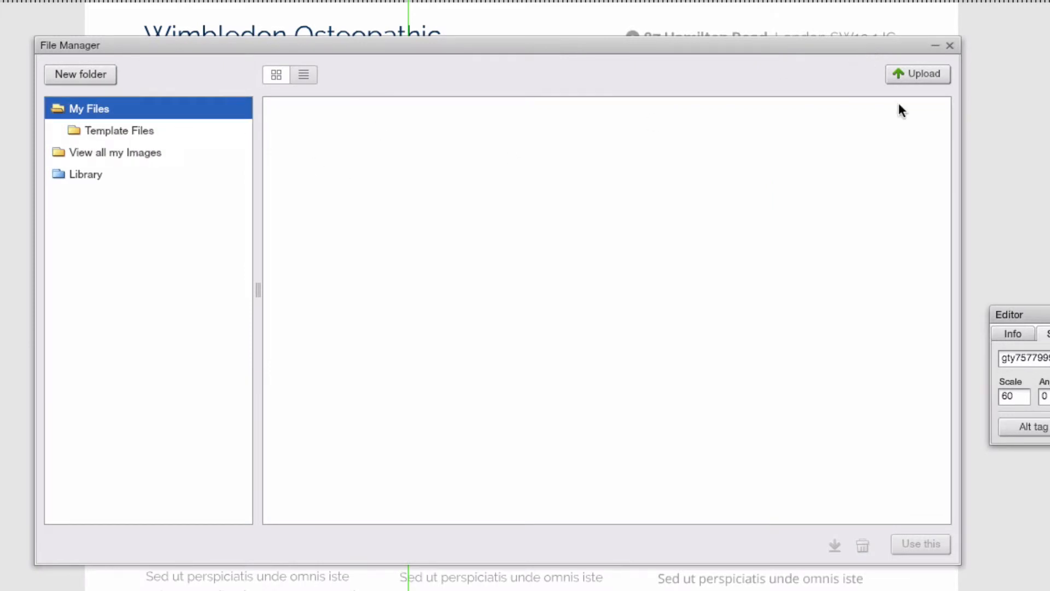
{"action": "left_click", "coordinate": [162, 179]}
{"action": "left_click", "coordinate": [140, 265]}
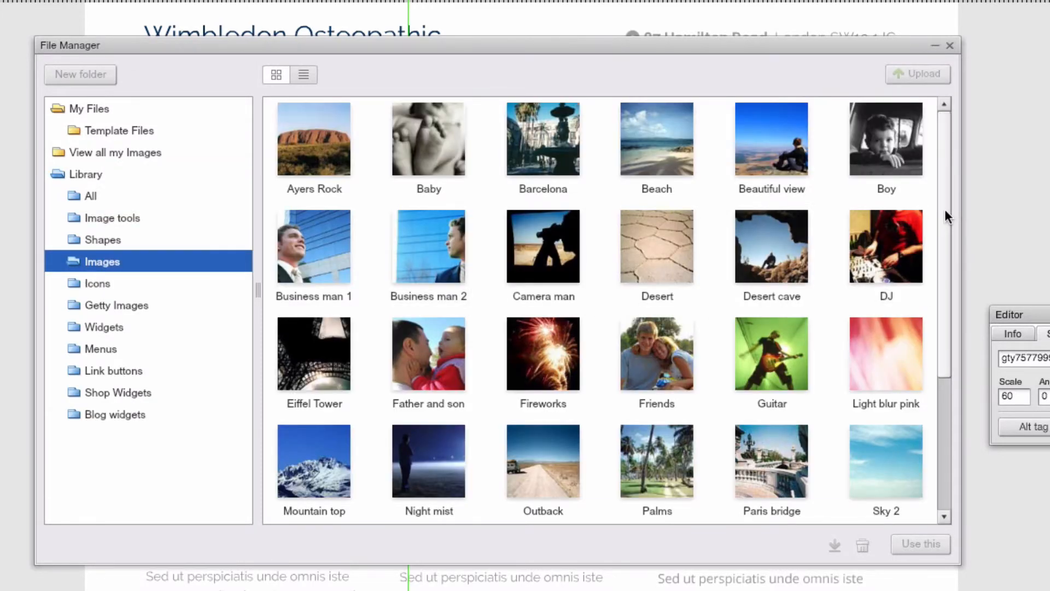
{"action": "left_click_drag", "start_coordinate": [946, 208], "coordinate": [940, 370]}
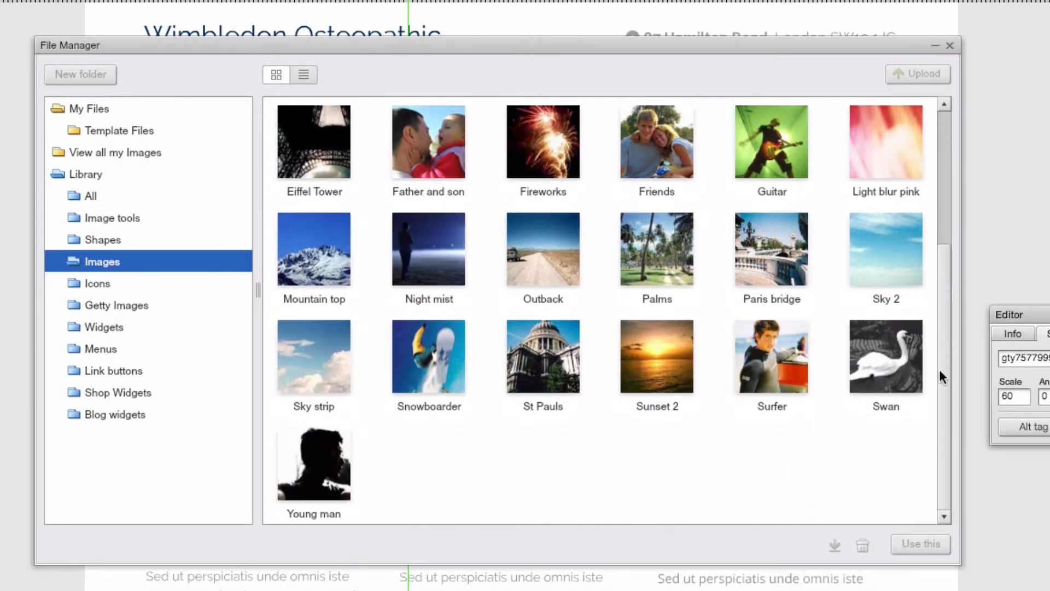
{"action": "scroll", "coordinate": [829, 280], "scroll_direction": "up", "scroll_amount": 4}
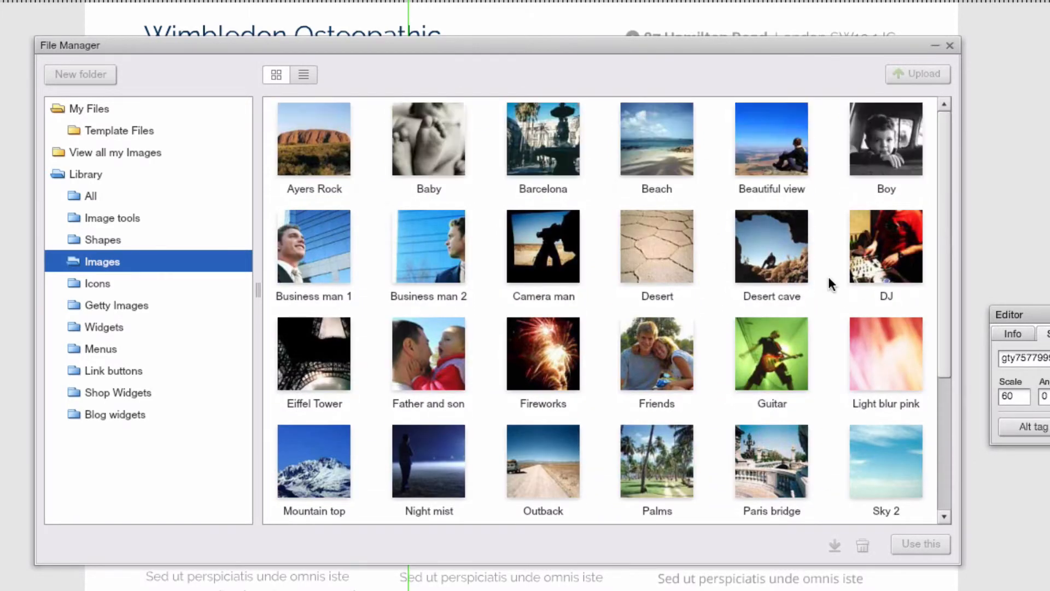
Step: Replace the banner's image fill with the resting tennis player photo from the Getty Images library folder
{"action": "left_click", "coordinate": [114, 305]}
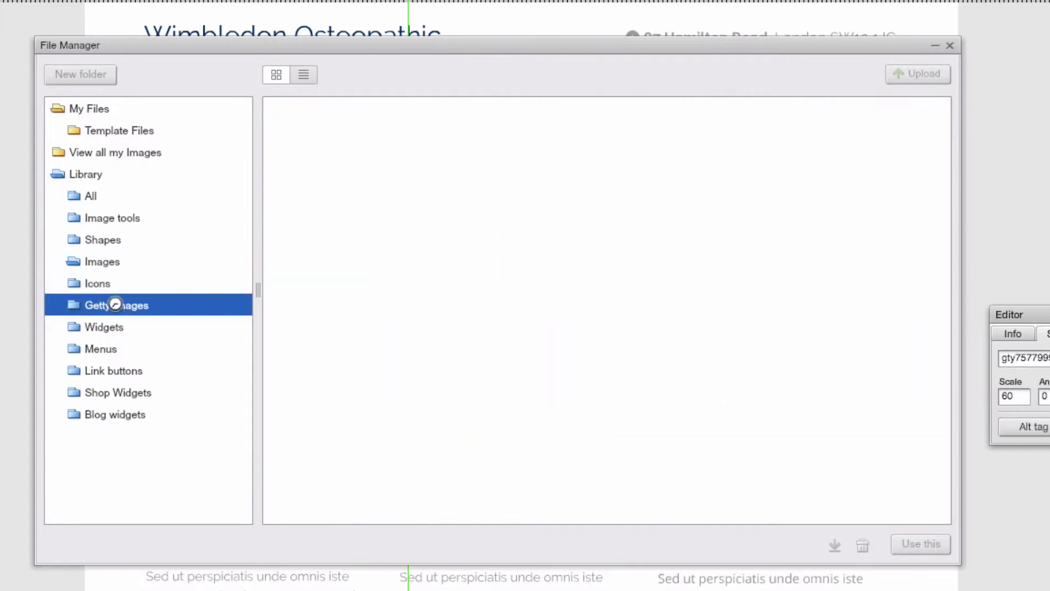
{"action": "scroll", "coordinate": [657, 339], "scroll_direction": "down", "scroll_amount": 4}
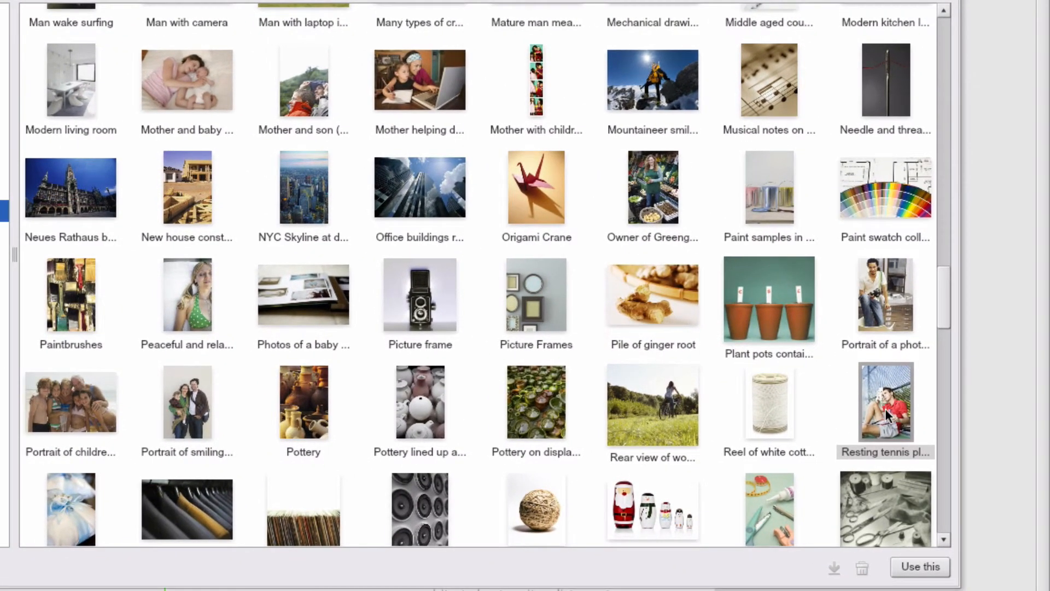
{"action": "left_click", "coordinate": [885, 408]}
{"action": "left_click", "coordinate": [920, 568]}
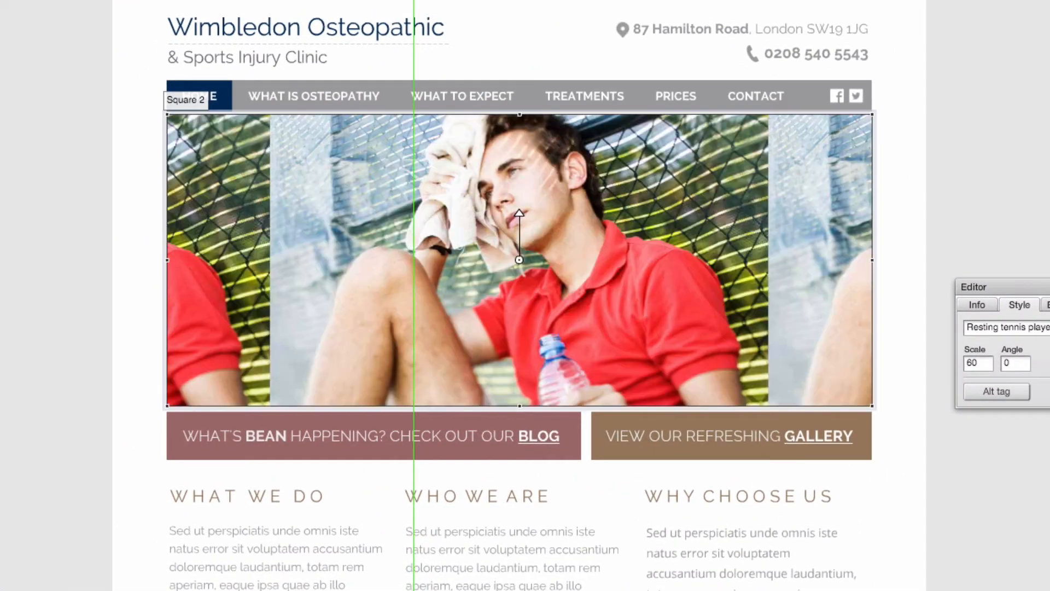
Step: Enlarge the tennis player photo to a scale of about 85 so it fills the banner, adjust its placement and finish editing the fill
{"action": "left_click_drag", "start_coordinate": [519, 213], "coordinate": [523, 194]}
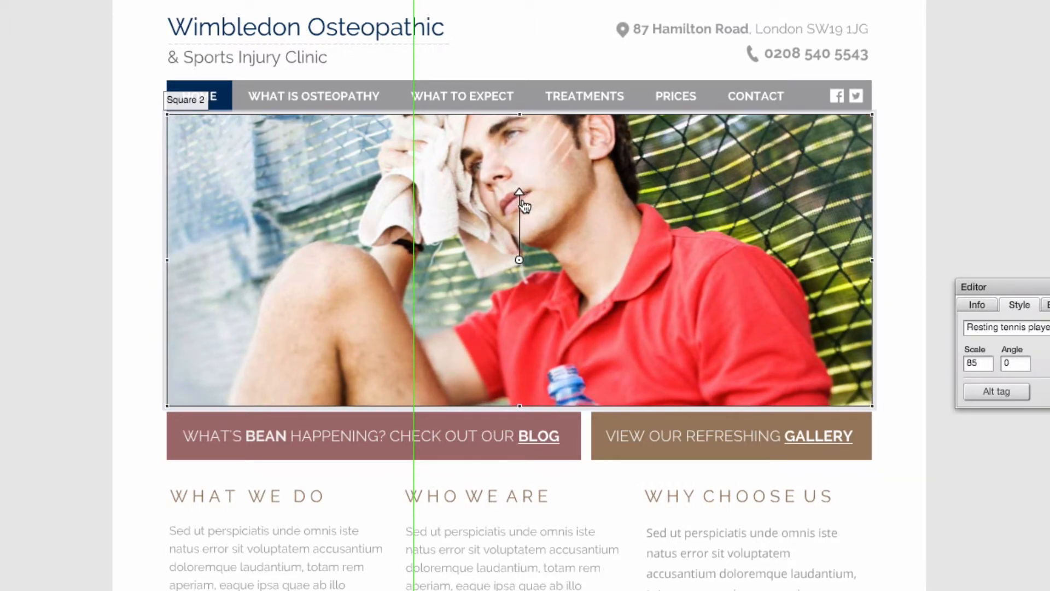
{"action": "mouse_move", "coordinate": [519, 196]}
{"action": "left_mouse_down"}
{"action": "mouse_move", "coordinate": [519, 226]}
{"action": "mouse_move", "coordinate": [520, 195]}
{"action": "left_mouse_up"}
{"action": "left_click_drag", "start_coordinate": [629, 229], "coordinate": [631, 300]}
{"action": "left_click", "coordinate": [122, 325]}
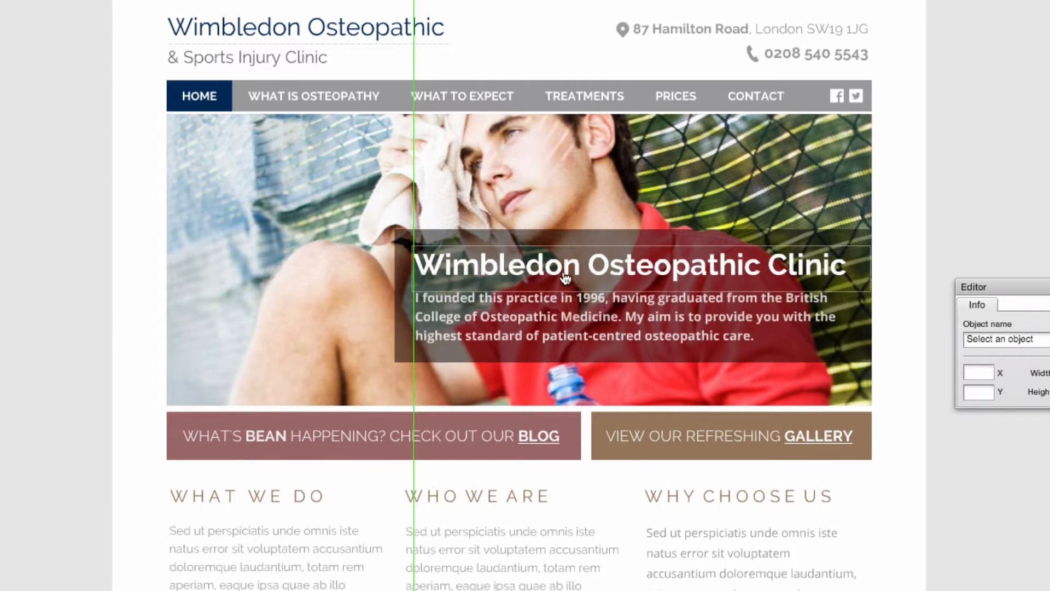
Step: Change the banner title to "Sport Injury Osteopathic Clinic" and remove the extra line below it
{"action": "left_click", "coordinate": [506, 273]}
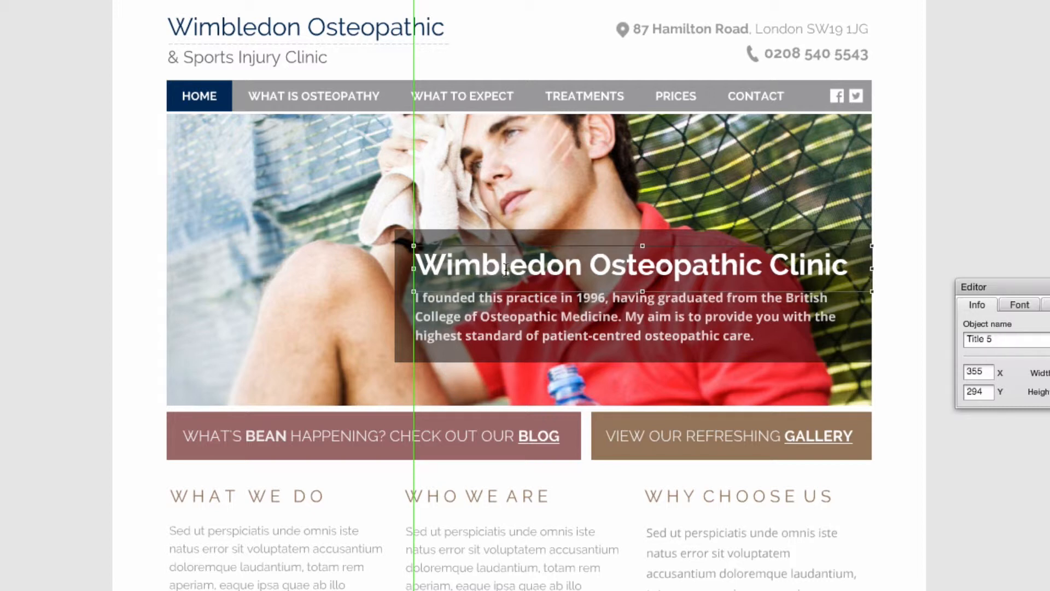
{"action": "double_click", "coordinate": [479, 265]}
{"action": "type", "text": "Sport"}
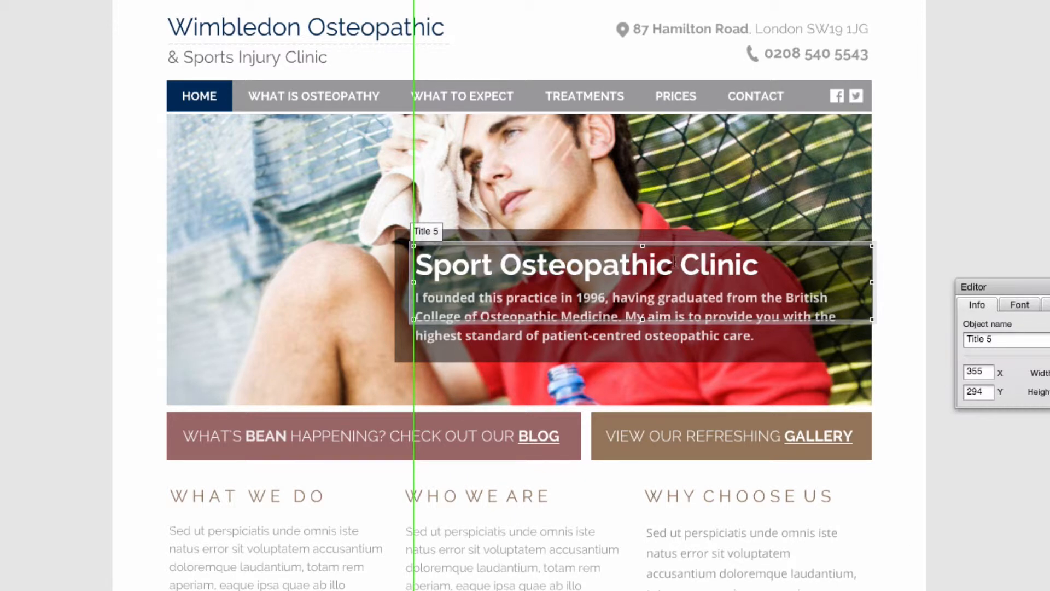
{"action": "left_click", "coordinate": [799, 269]}
{"action": "key", "text": "Delete"}
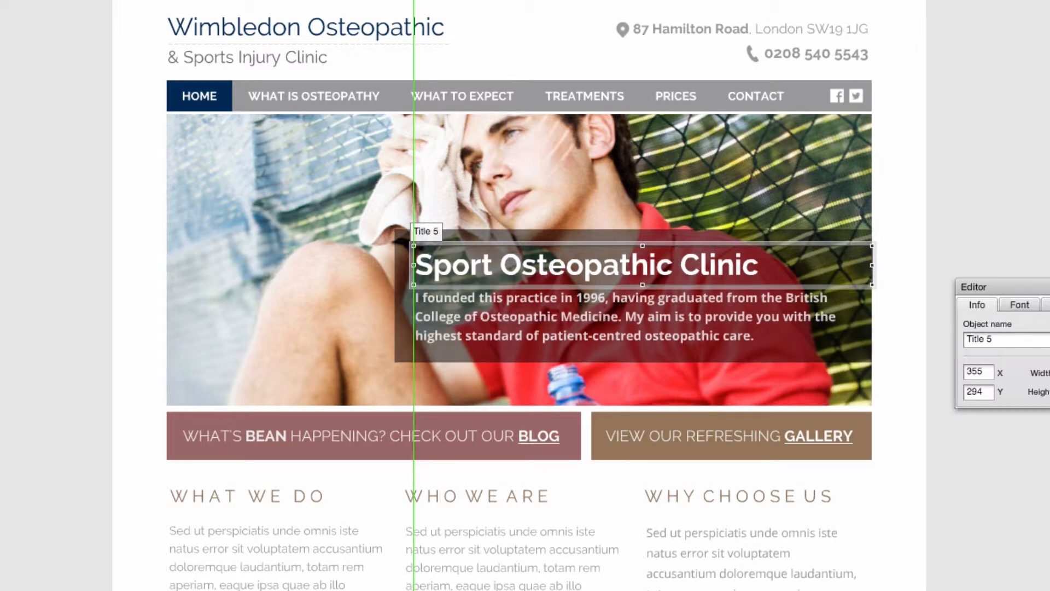
{"action": "left_click", "coordinate": [888, 242]}
{"action": "left_click", "coordinate": [505, 261]}
{"action": "type", "text": "Injury"}
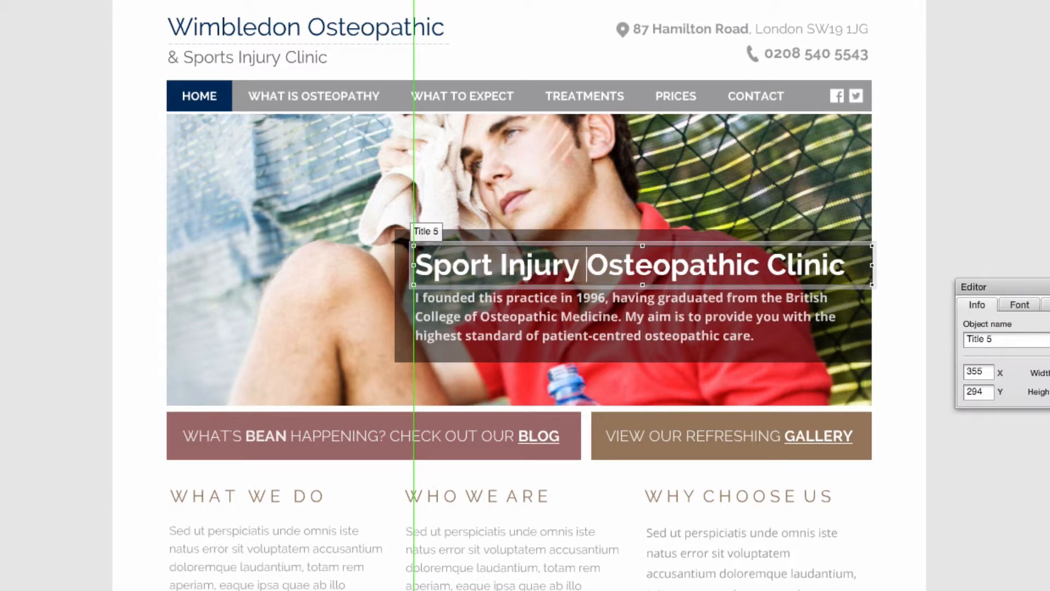
{"action": "left_click", "coordinate": [887, 286]}
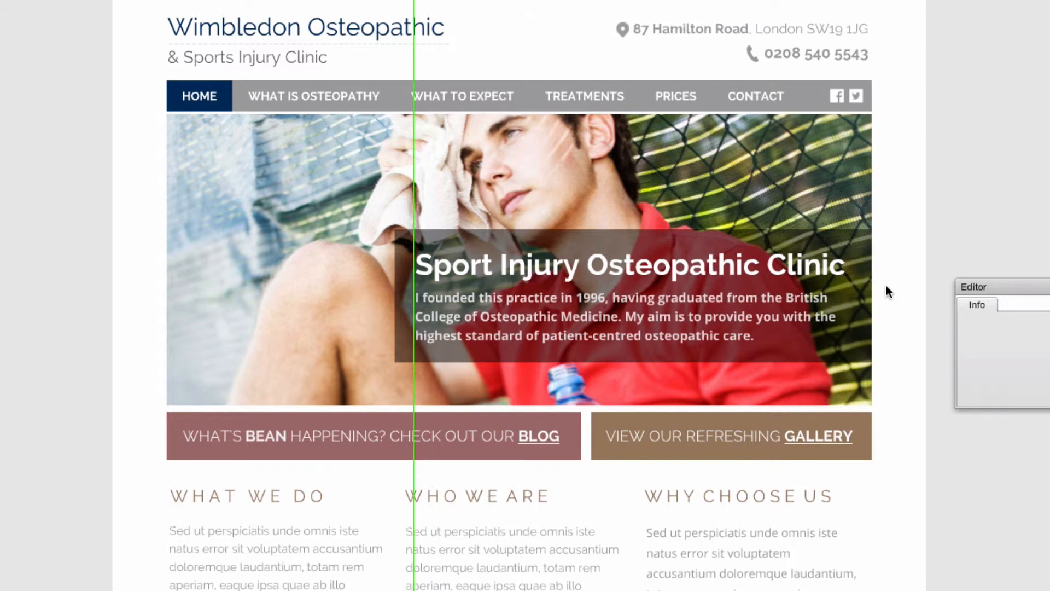
{"action": "left_click", "coordinate": [644, 277]}
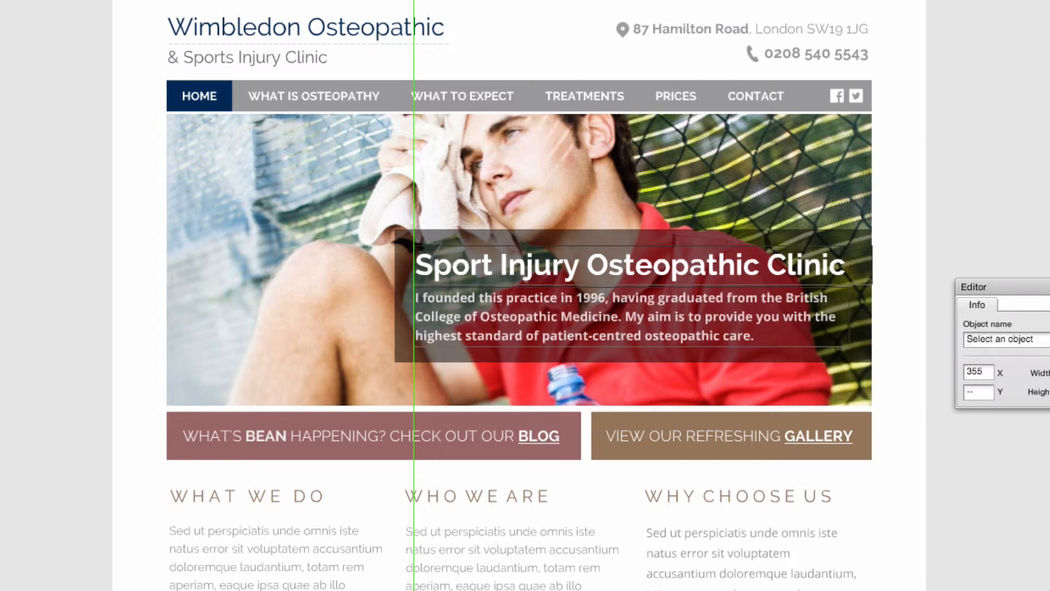
{"action": "left_click", "coordinate": [520, 282]}
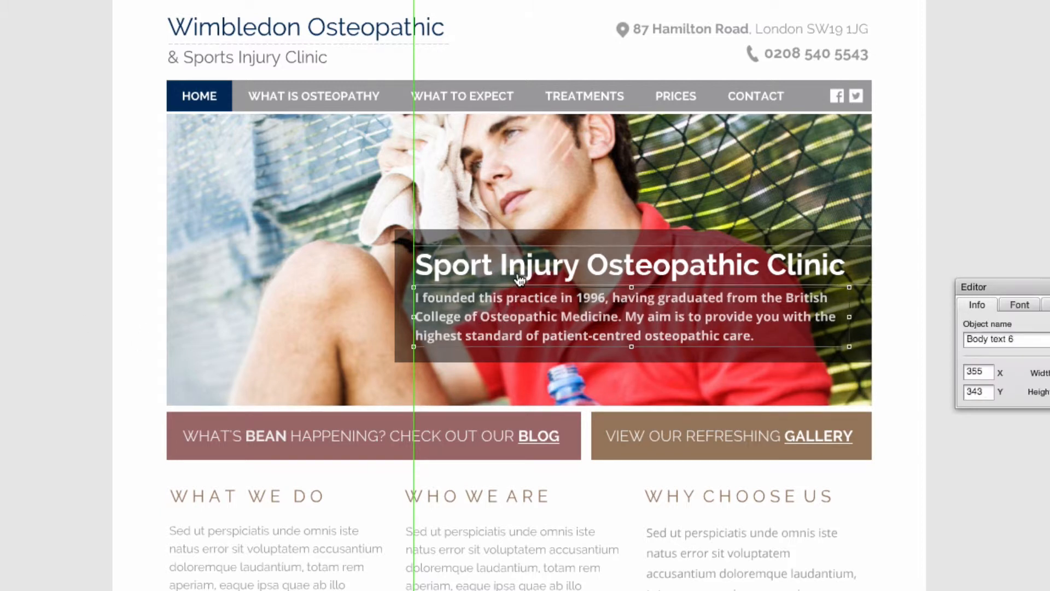
{"action": "left_click", "coordinate": [520, 282]}
{"action": "left_click", "coordinate": [90, 253]}
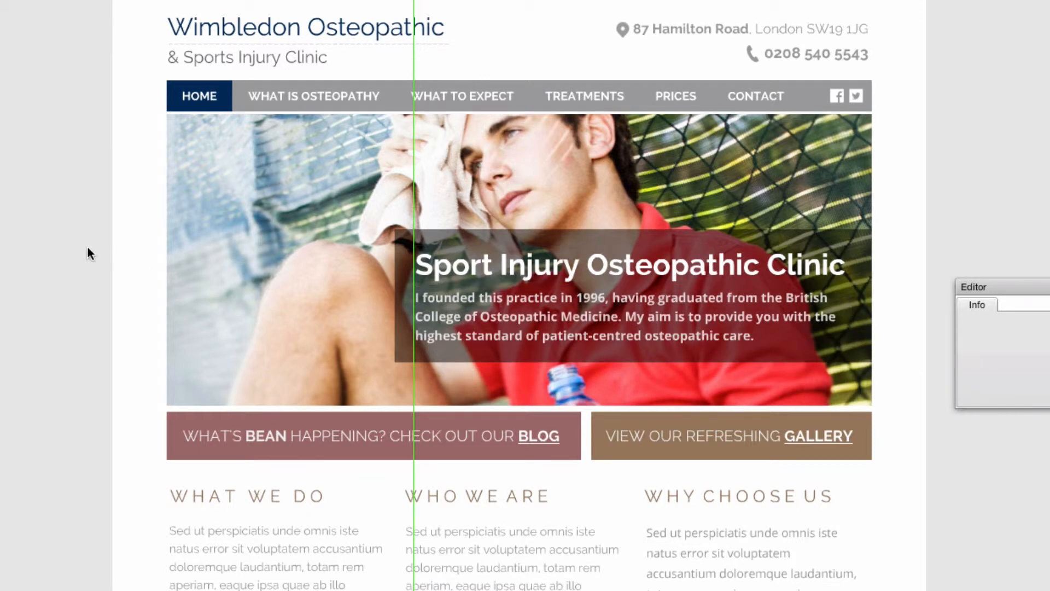
{"action": "left_click", "coordinate": [607, 228]}
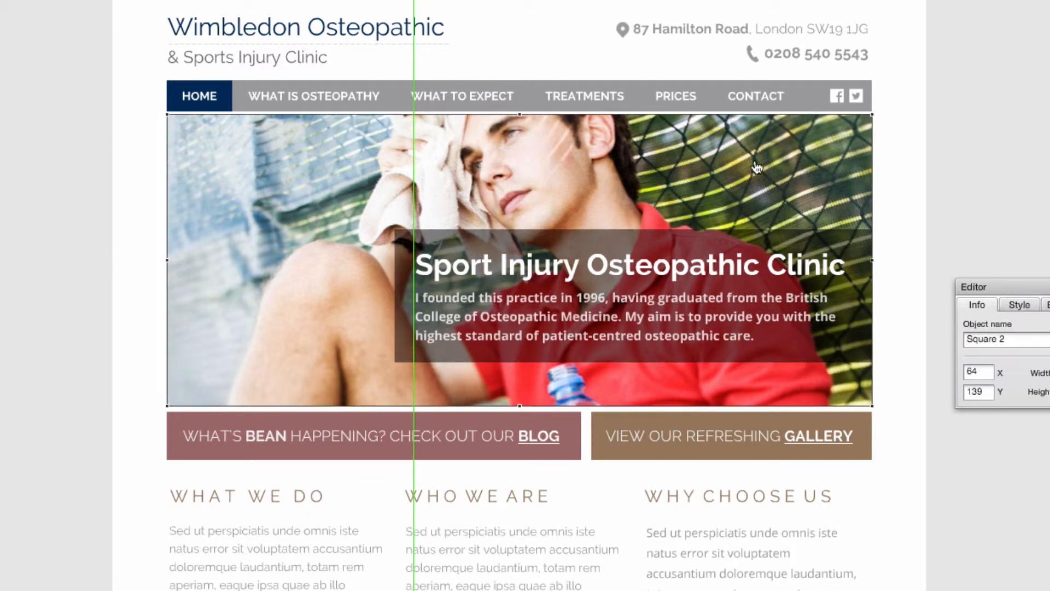
{"action": "left_click", "coordinate": [1019, 305]}
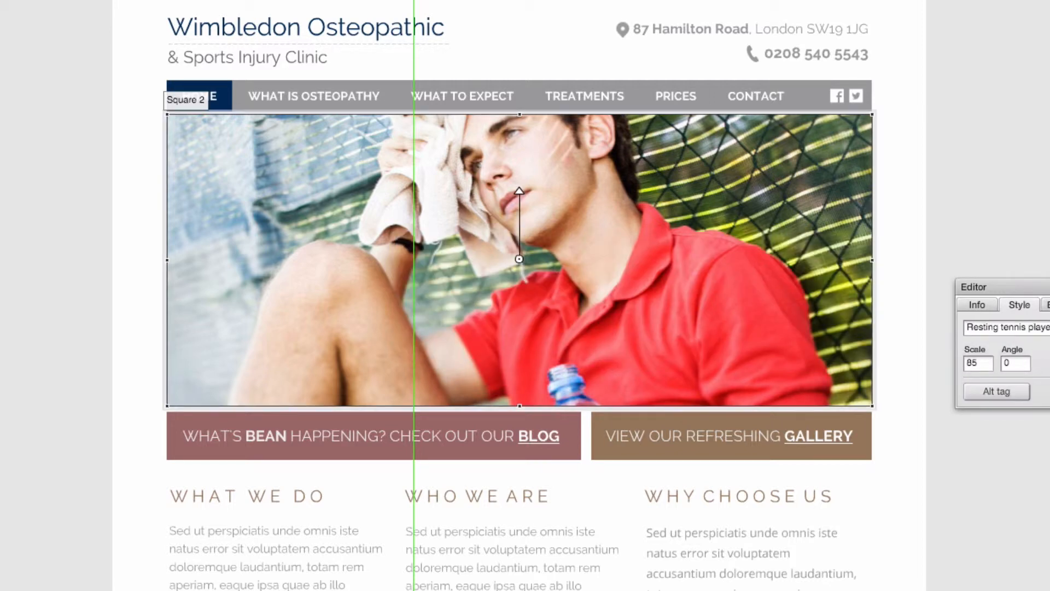
{"action": "left_click", "coordinate": [981, 249]}
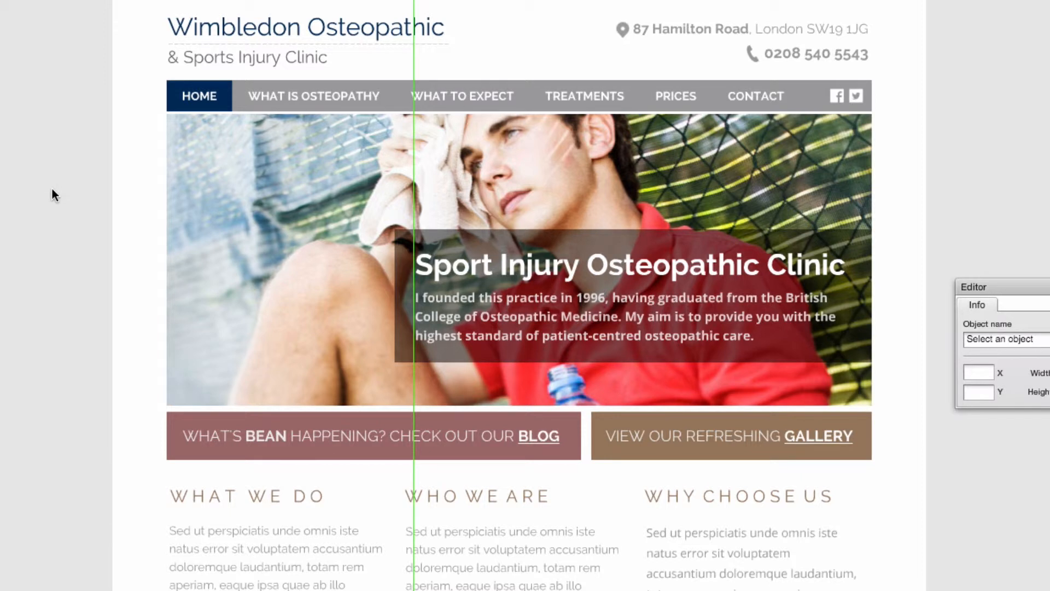
{"action": "scroll", "coordinate": [51, 187], "scroll_direction": "up", "scroll_amount": 1}
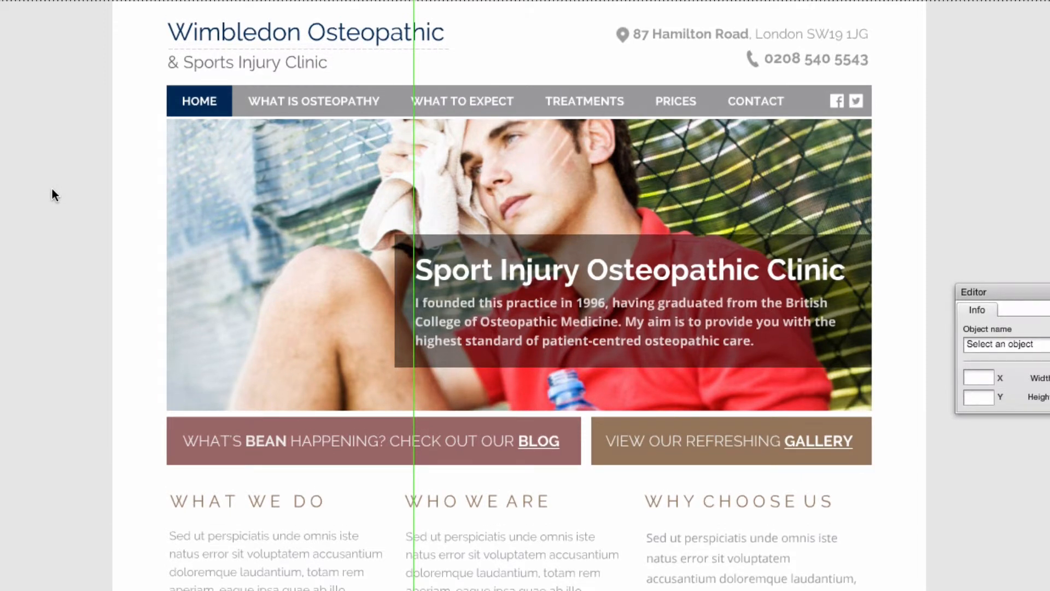
{"action": "scroll", "coordinate": [52, 189], "scroll_direction": "down", "scroll_amount": 1}
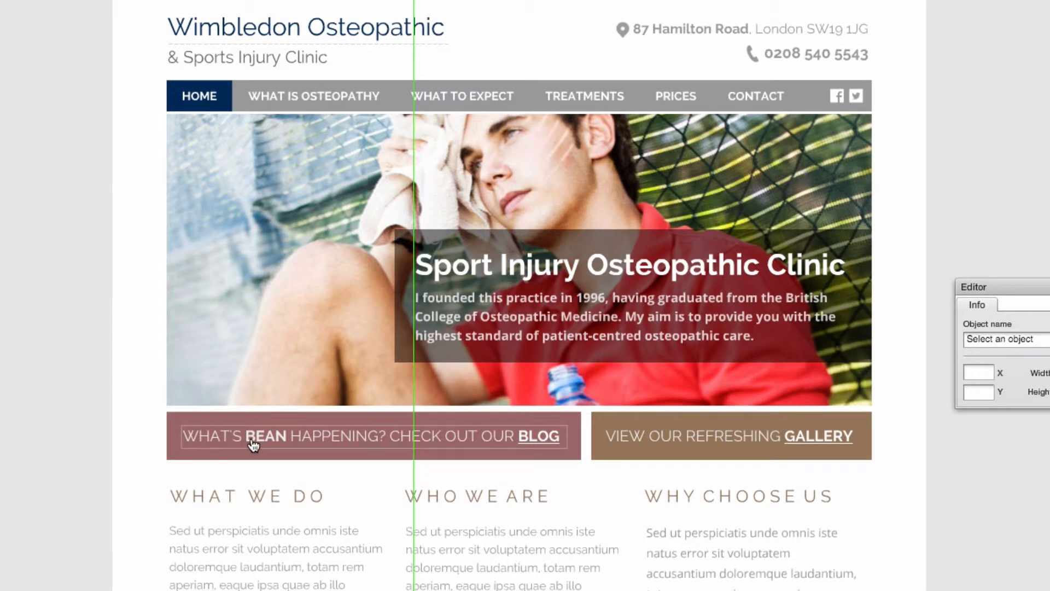
Step: Open the blog callout's text for editing, then switch to the browser and review the clinic's current site and another osteopathy site for content ideas
{"action": "left_click", "coordinate": [203, 423]}
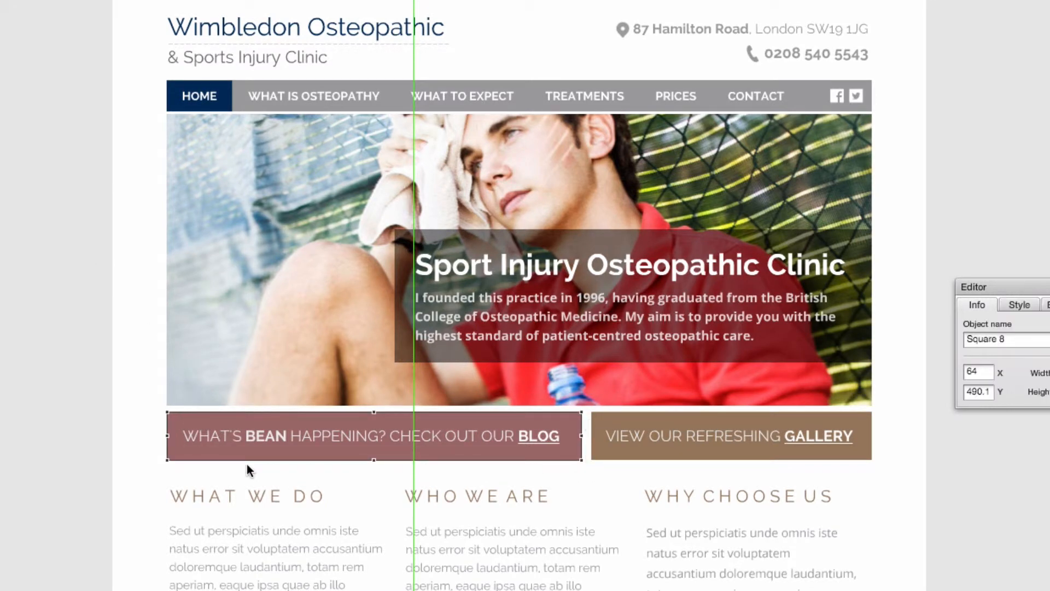
{"action": "double_click", "coordinate": [287, 438]}
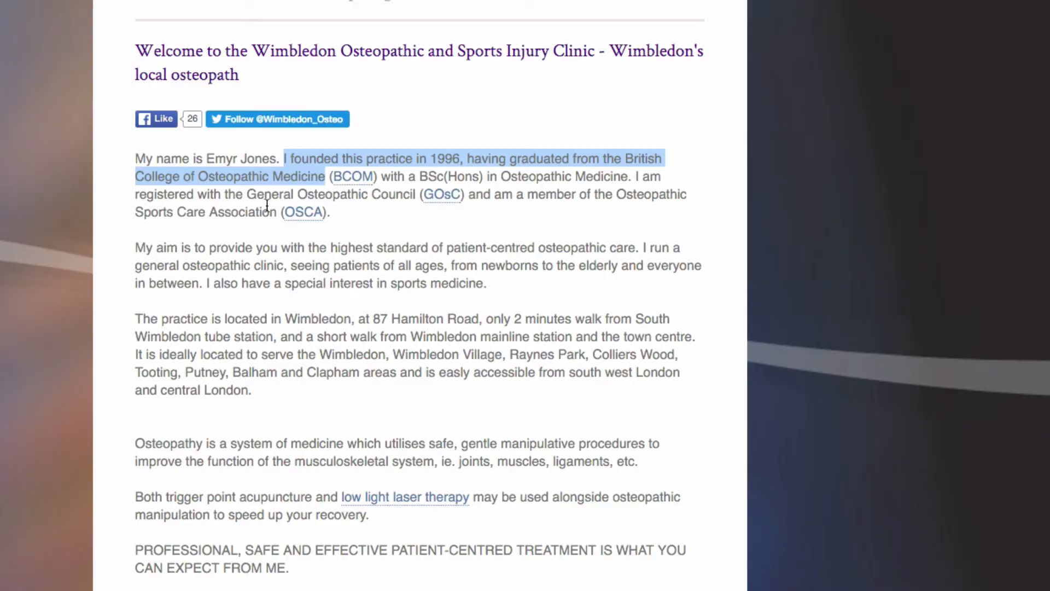
{"action": "scroll", "coordinate": [268, 207], "scroll_direction": "down", "scroll_amount": 5}
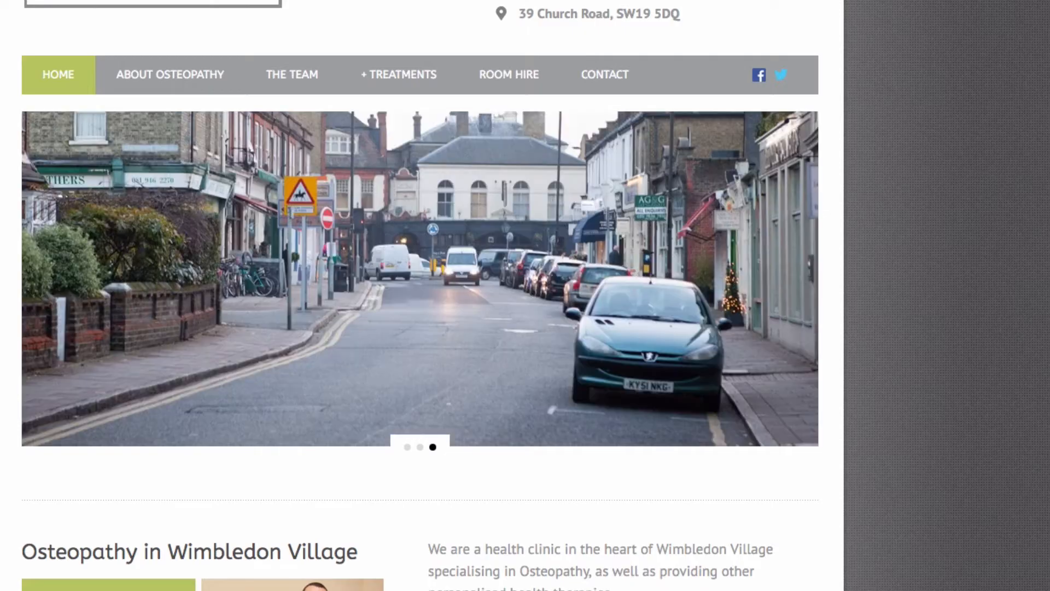
{"action": "scroll", "coordinate": [420, 295], "scroll_direction": "down", "scroll_amount": 5}
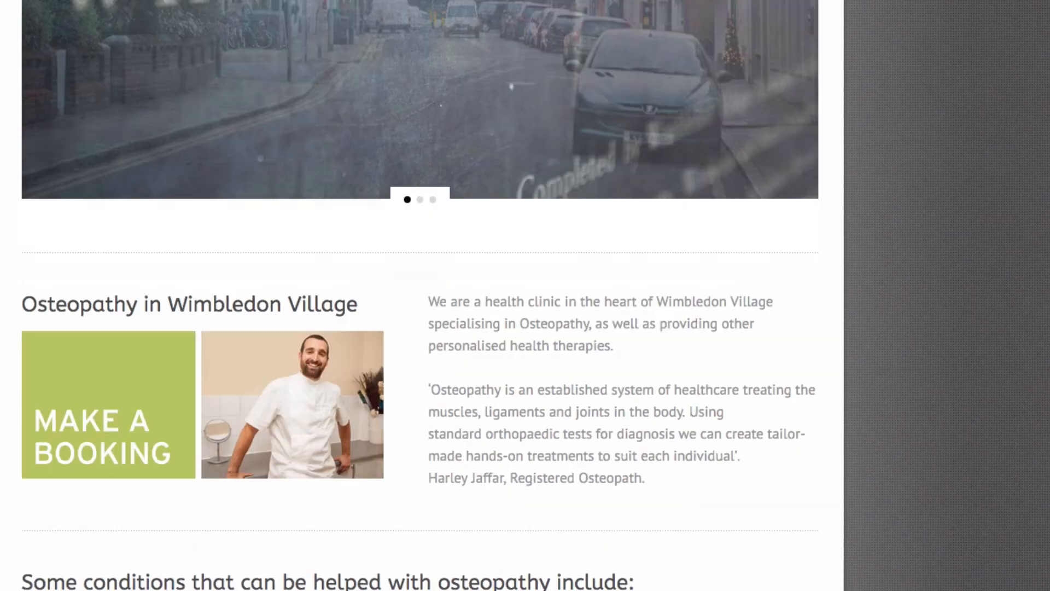
{"action": "scroll", "coordinate": [420, 296], "scroll_direction": "down", "scroll_amount": 1}
{"action": "scroll", "coordinate": [420, 296], "scroll_direction": "down", "scroll_amount": 1}
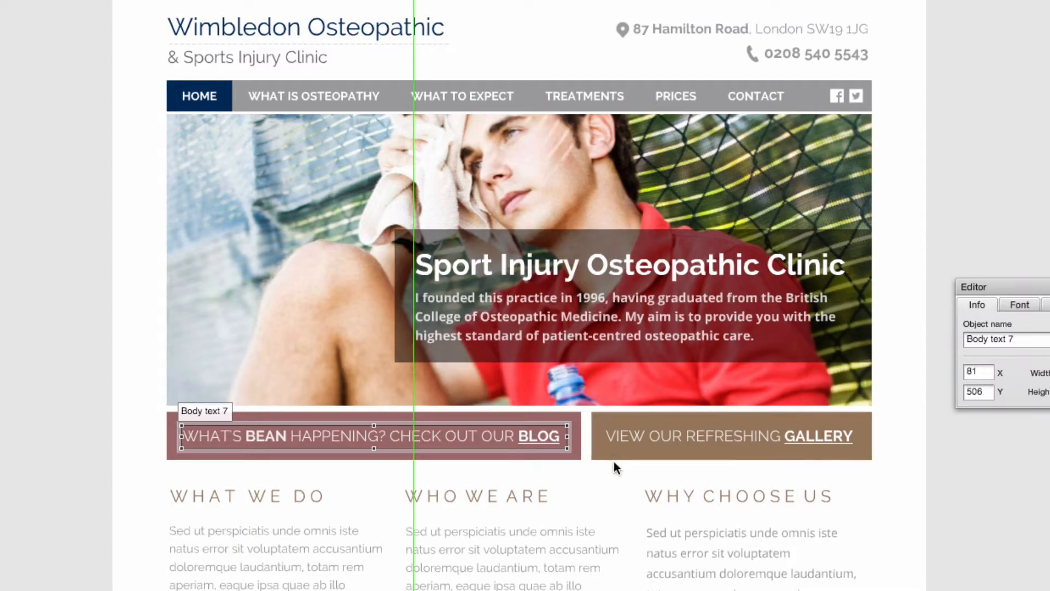
Step: Replace the gallery callout's text with "Find out more about Wimbledon Osteopathic Clinic in London"
{"action": "left_click", "coordinate": [654, 436]}
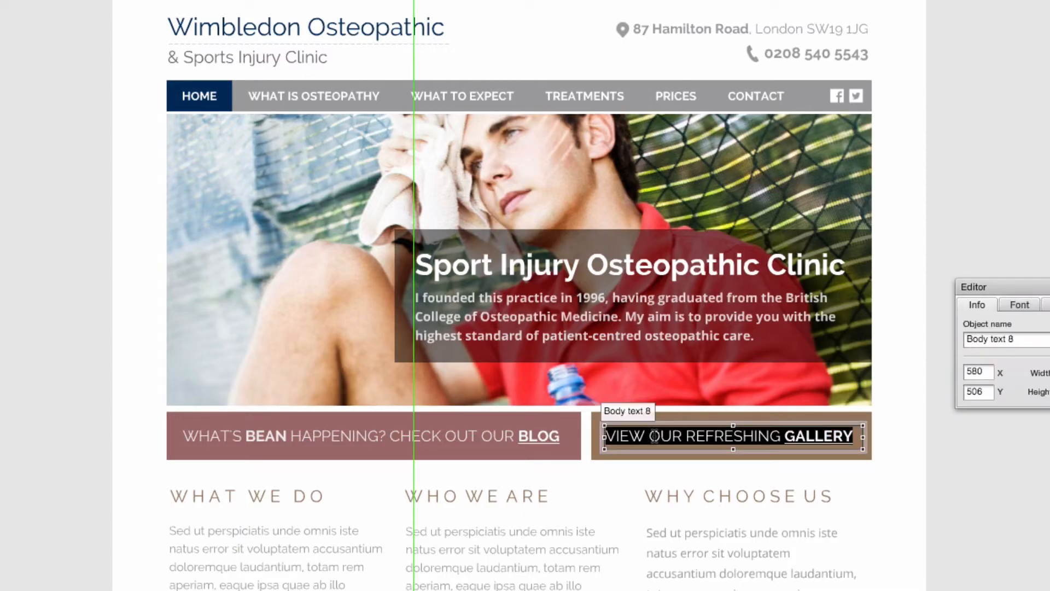
{"action": "type", "text": "Find out m"}
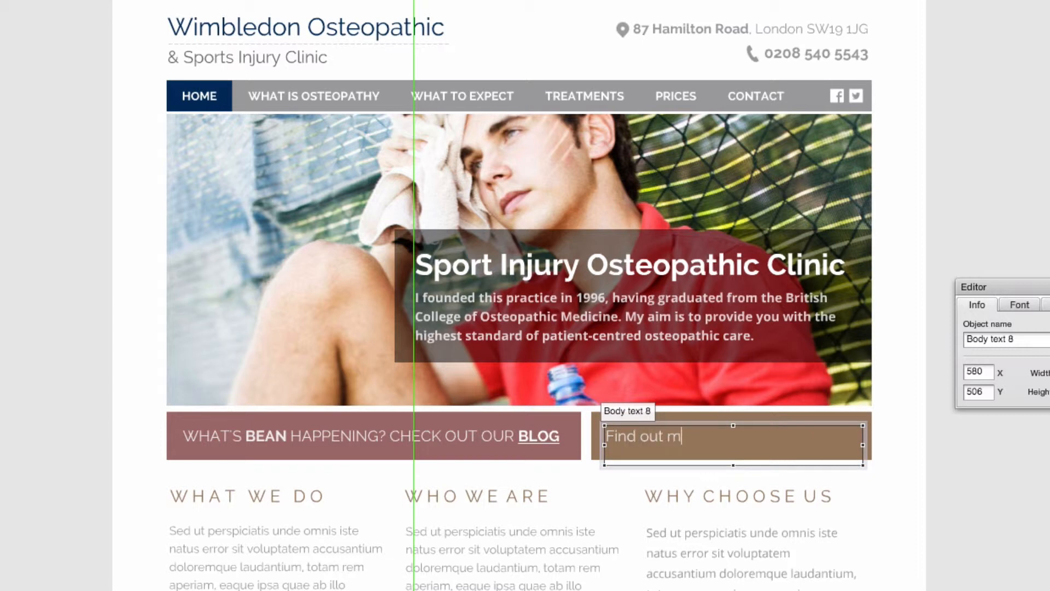
{"action": "type", "text": "ore about Wim"}
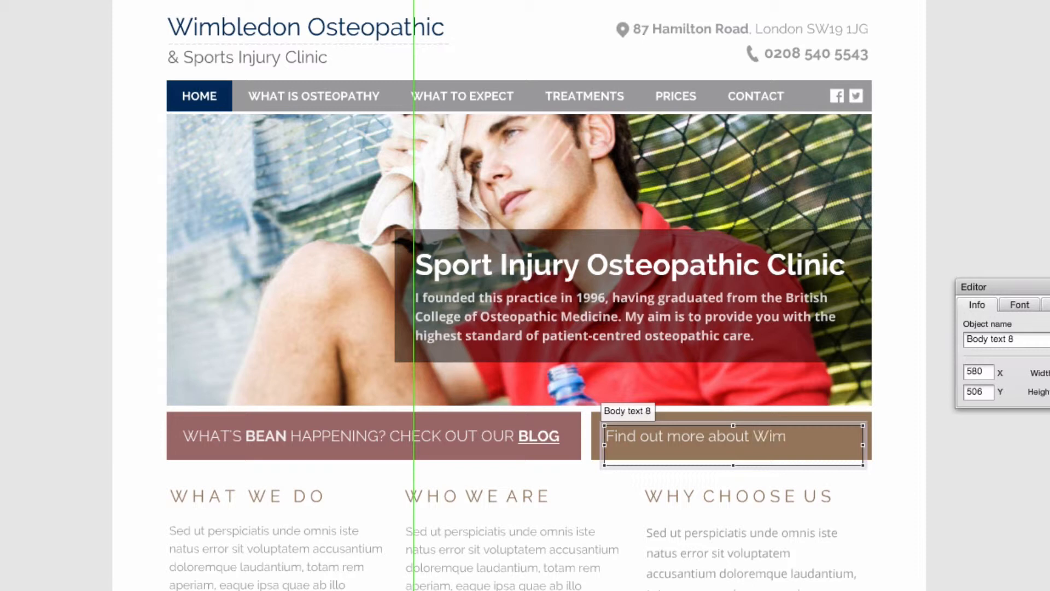
{"action": "type", "text": "bledon Osteopathic Clinic in London"}
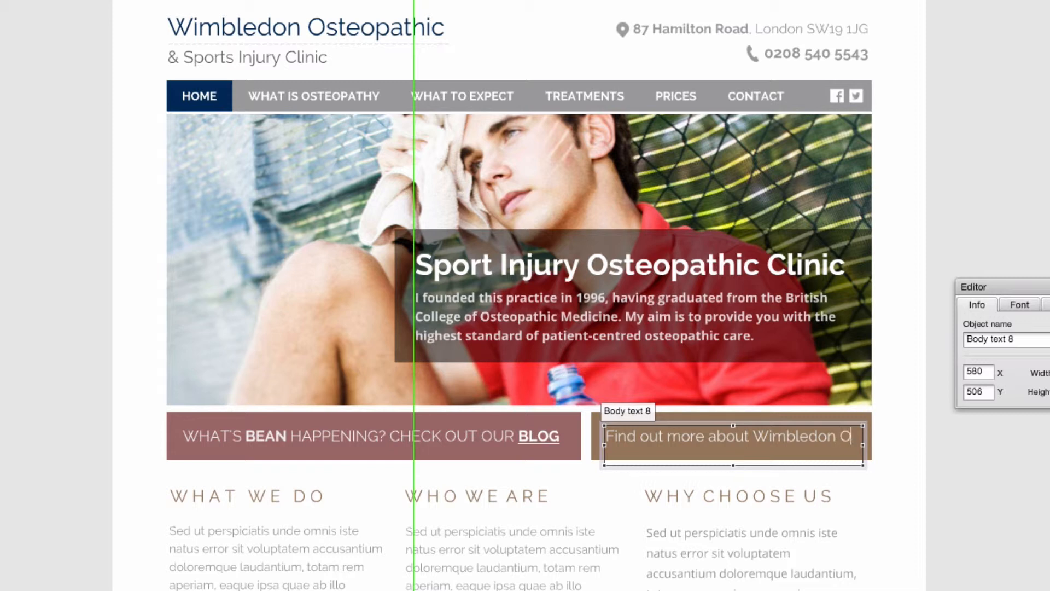
{"action": "type", "text": "steo"}
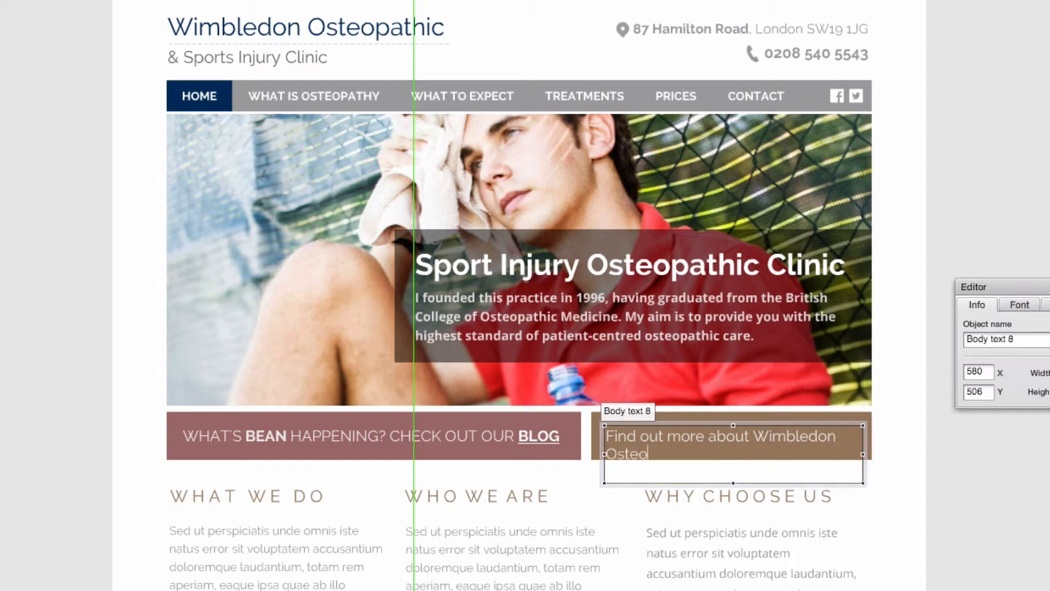
{"action": "type", "text": "phathic Clinic"}
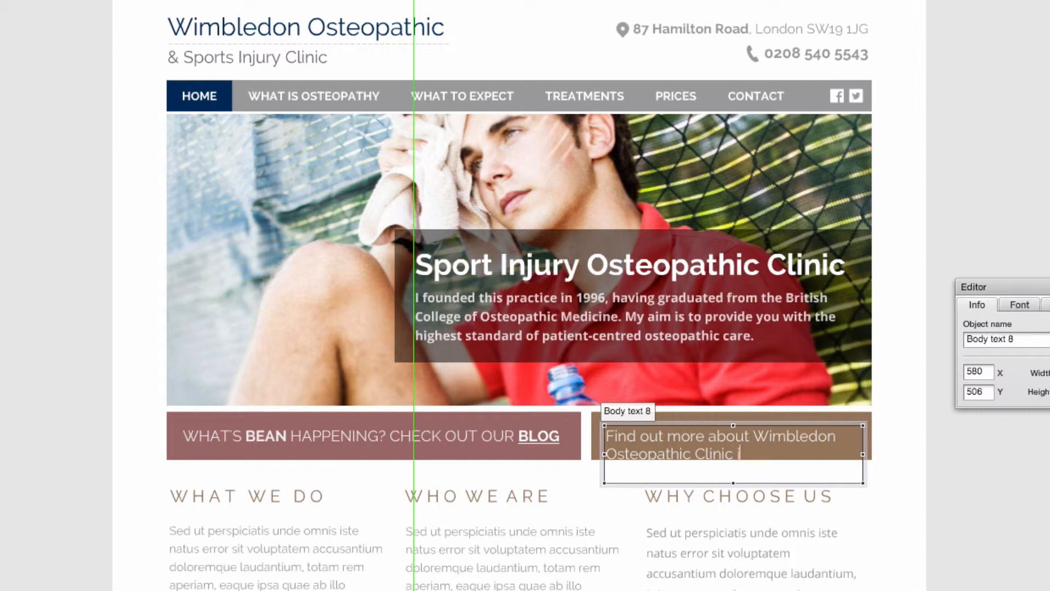
{"action": "type", "text": "in London"}
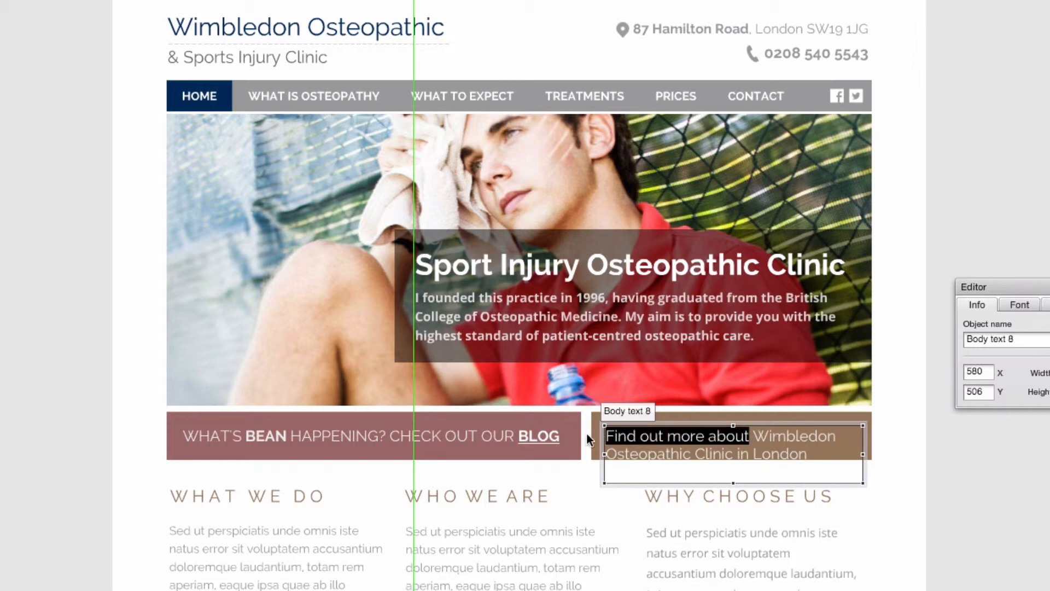
Step: Shorten the brown callout's text to "About Wimbledon Osteopathic Clinic in London"
{"action": "type", "text": "Abou"}
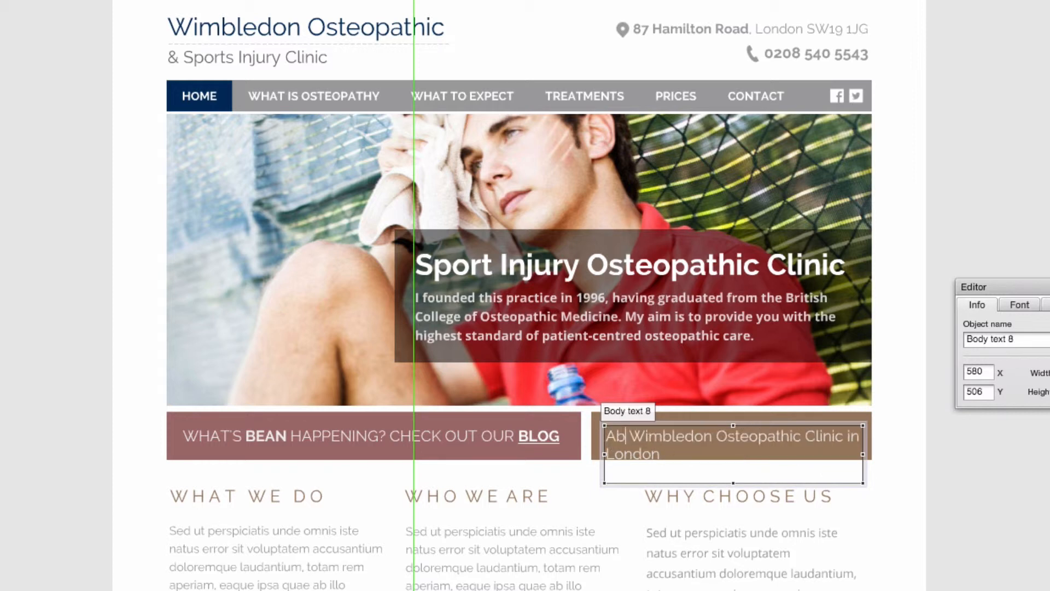
{"action": "type", "text": "t"}
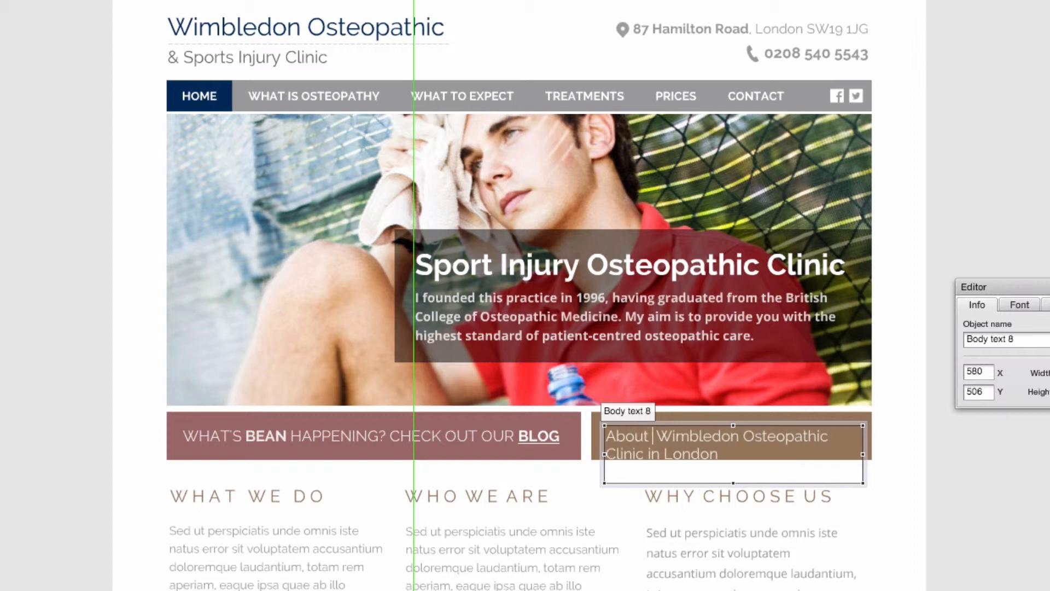
{"action": "key", "text": "BackSpace"}
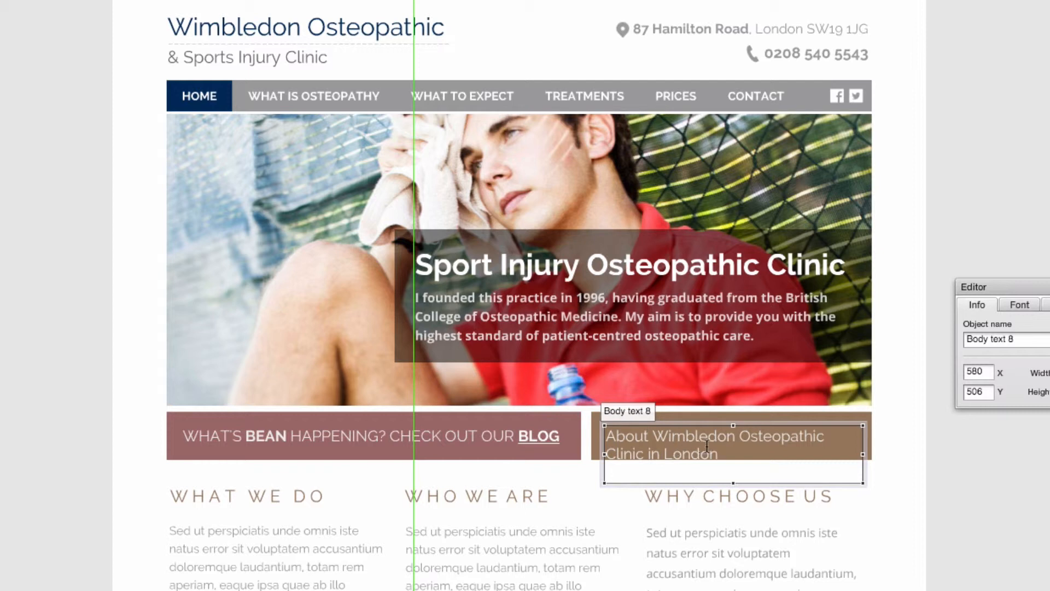
{"action": "left_click", "coordinate": [910, 449]}
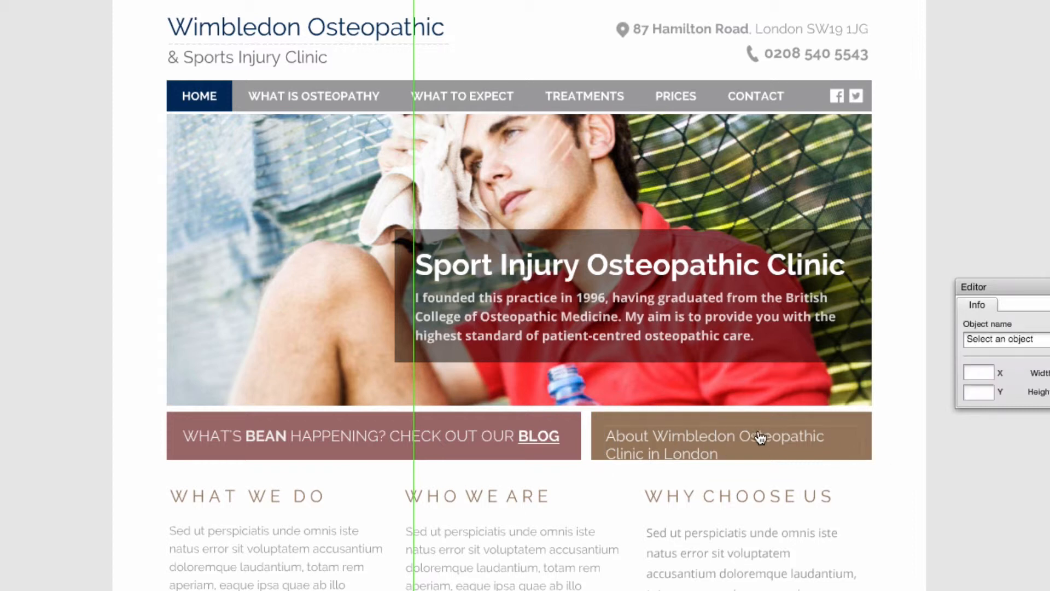
Step: Replace the brown callout's wording with "OSTEOPATHIC TREATMENTS" on a single line, without extra lines below it
{"action": "left_click", "coordinate": [714, 441]}
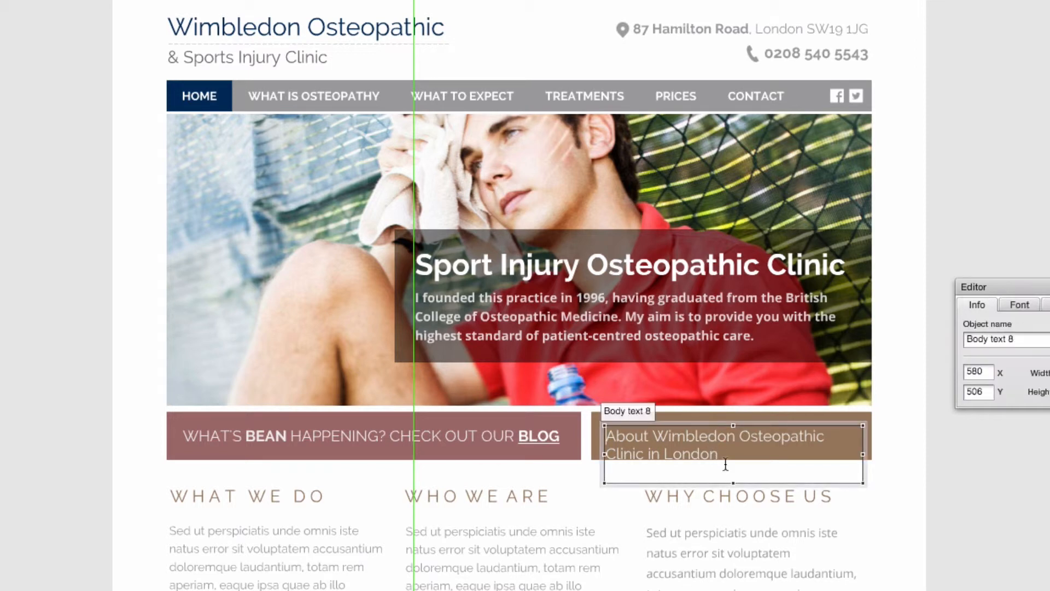
{"action": "left_click_drag", "start_coordinate": [729, 456], "coordinate": [504, 421]}
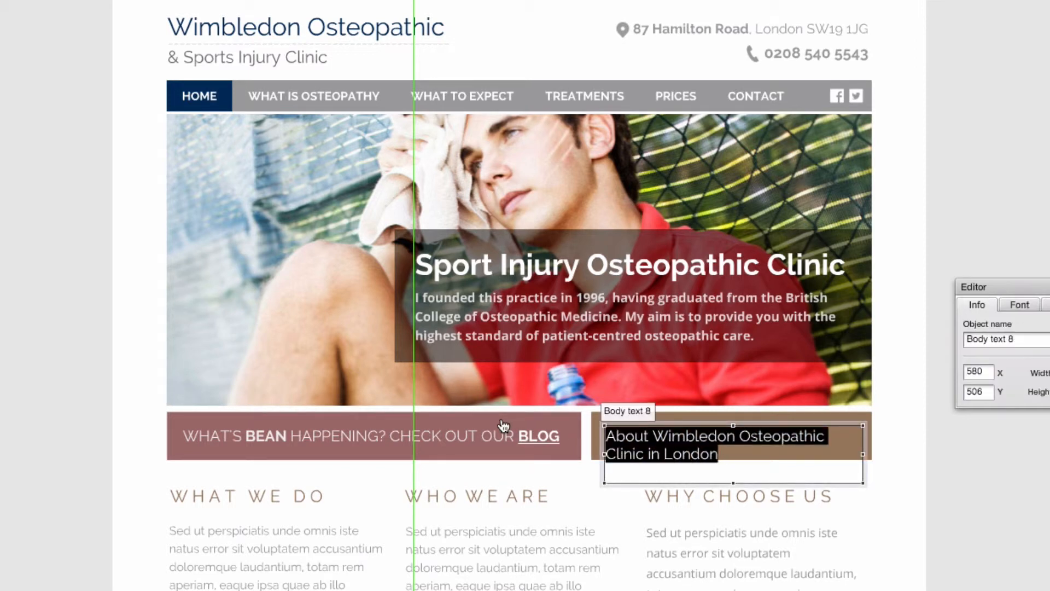
{"action": "key", "text": "BackSpace"}
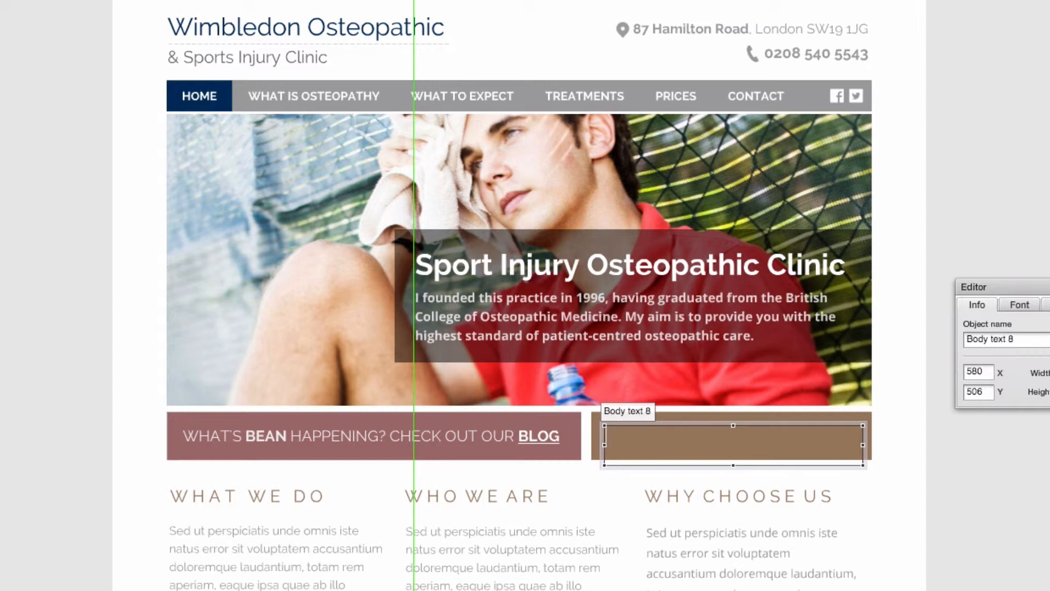
{"action": "type", "text": "OSTEOPATHIC"}
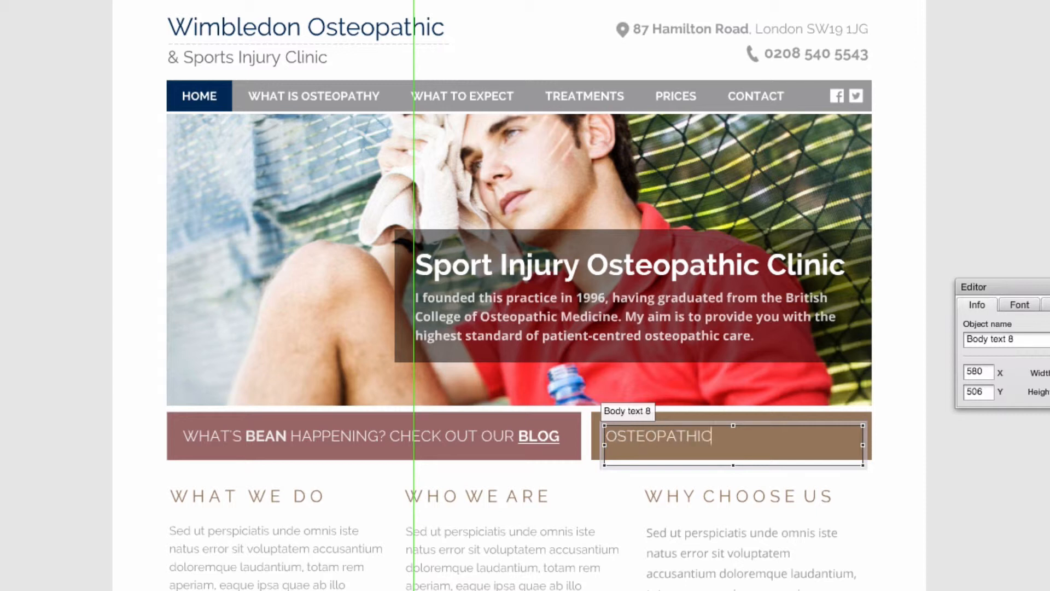
{"action": "type", "text": " TREATMENTS"}
{"action": "key", "text": "Return"}
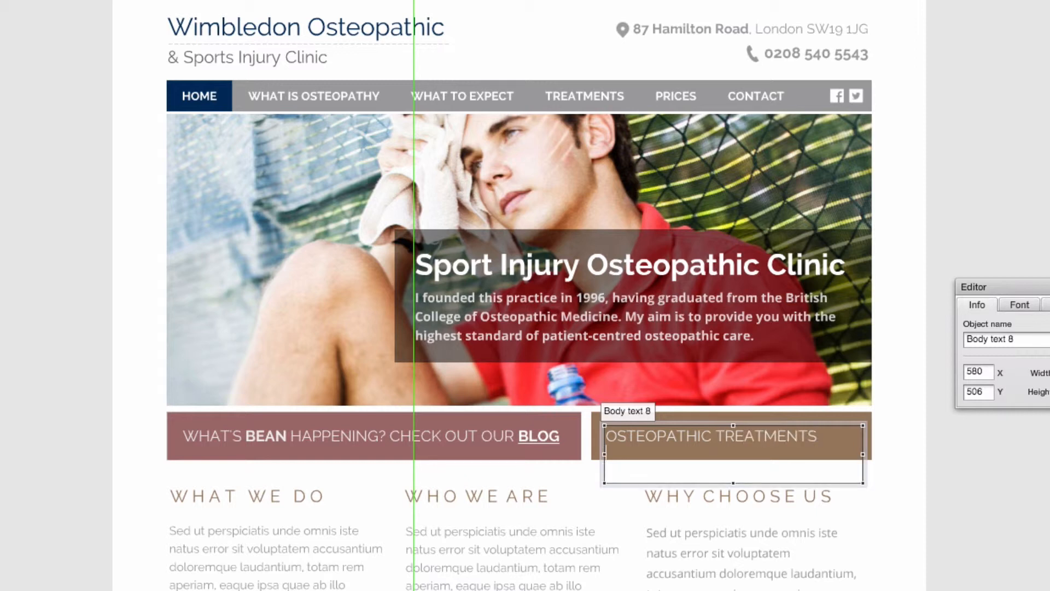
{"action": "key", "text": "BackSpace"}
{"action": "key", "text": "BackSpace"}
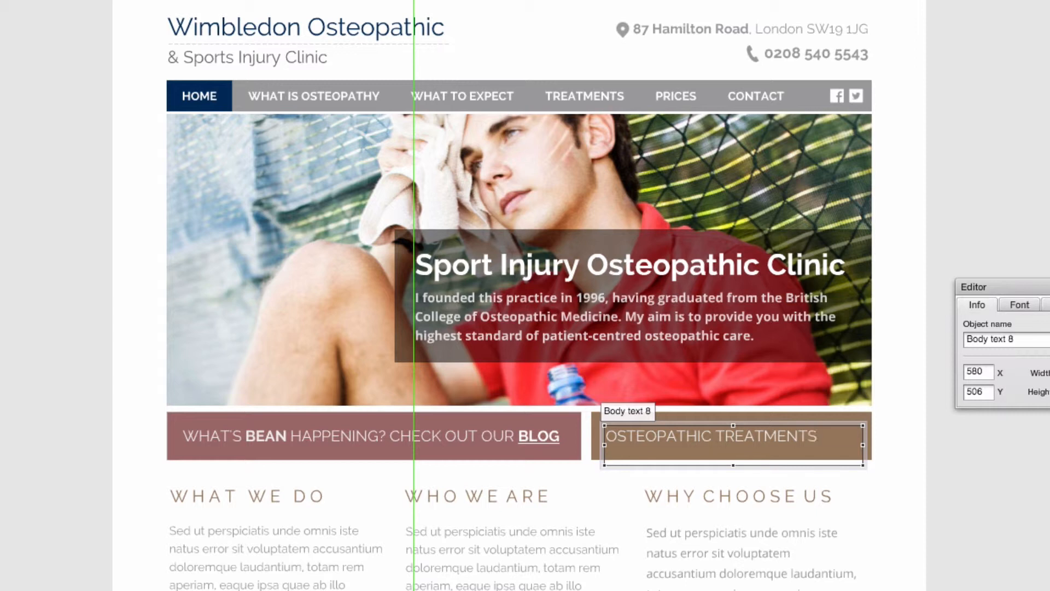
{"action": "key", "text": "BackSpace"}
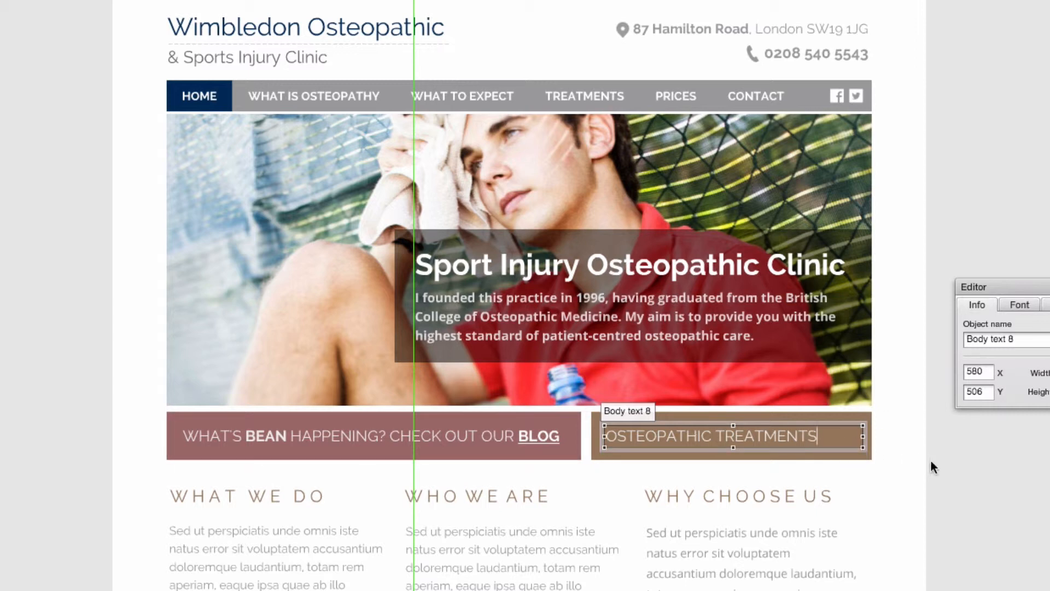
{"action": "left_click", "coordinate": [858, 465]}
{"action": "left_click", "coordinate": [828, 458]}
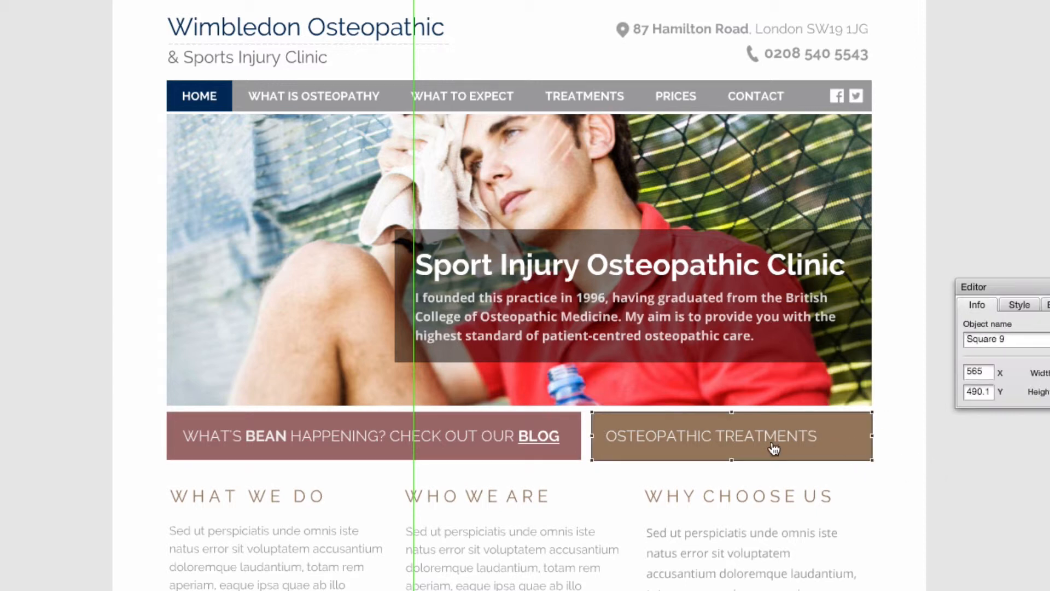
Step: Make the word "TREATMENTS" bold in the brown callout's text
{"action": "double_click", "coordinate": [738, 446]}
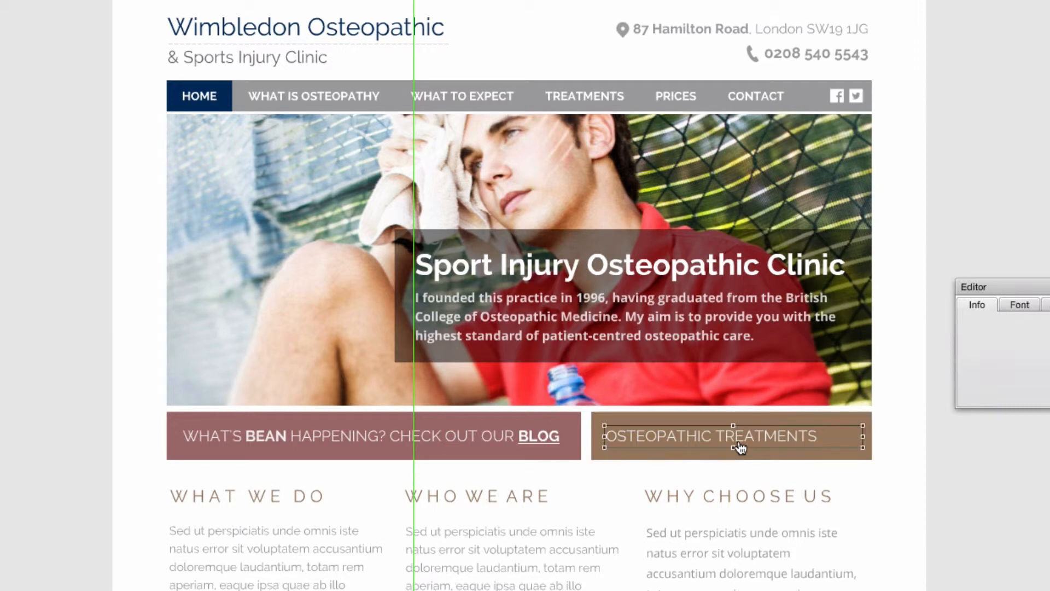
{"action": "double_click", "coordinate": [677, 436]}
{"action": "double_click", "coordinate": [737, 435]}
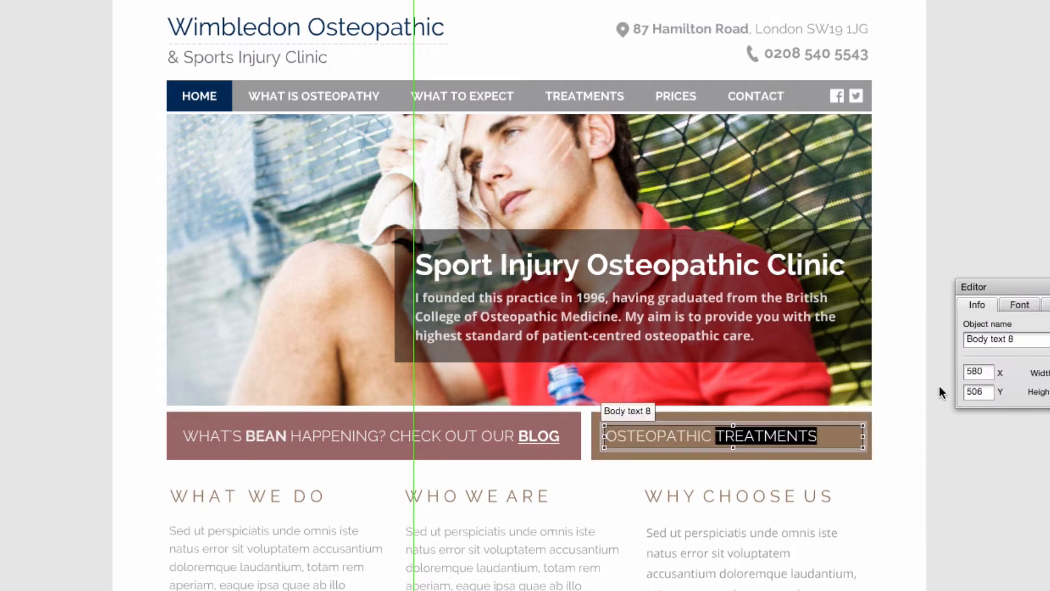
{"action": "left_click", "coordinate": [1018, 305]}
{"action": "key", "text": "super+b"}
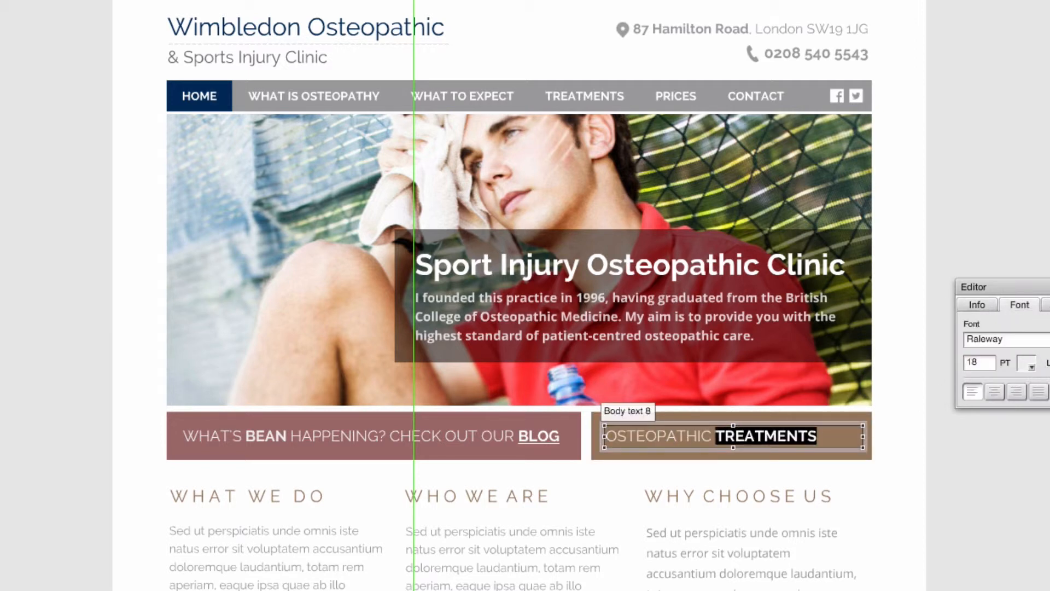
Step: Open the Icons folder of the file library for inserting an object, and enlarge the file manager window
{"action": "left_click", "coordinate": [898, 469]}
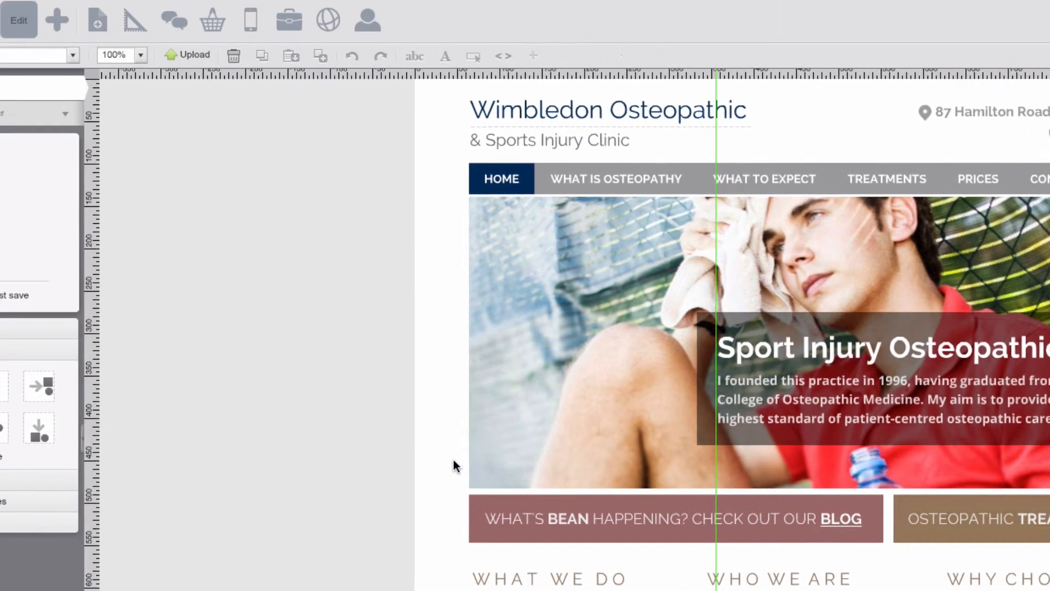
{"action": "left_click", "coordinate": [57, 21]}
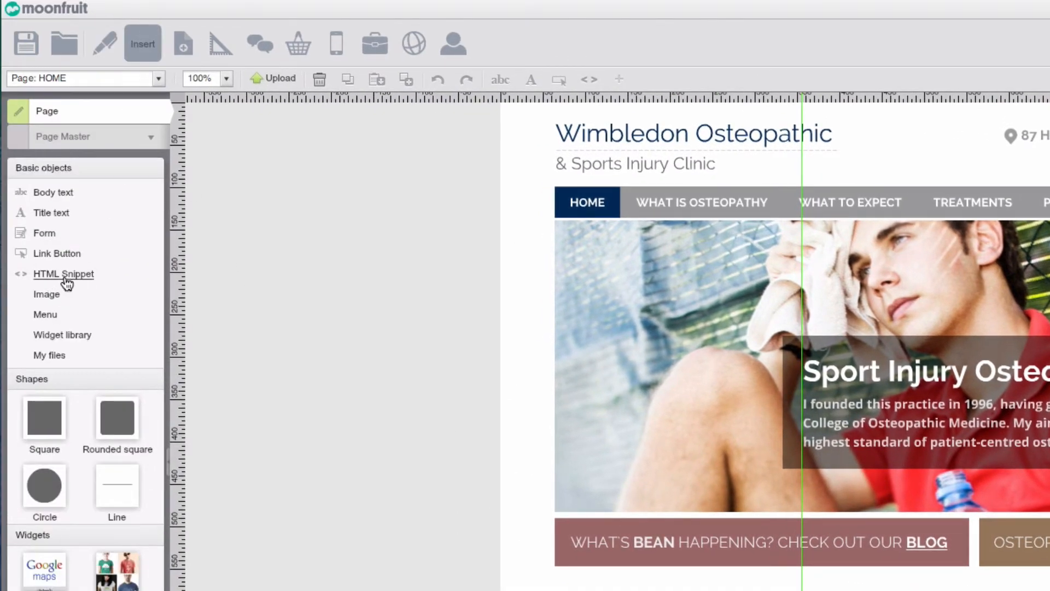
{"action": "left_click", "coordinate": [49, 355]}
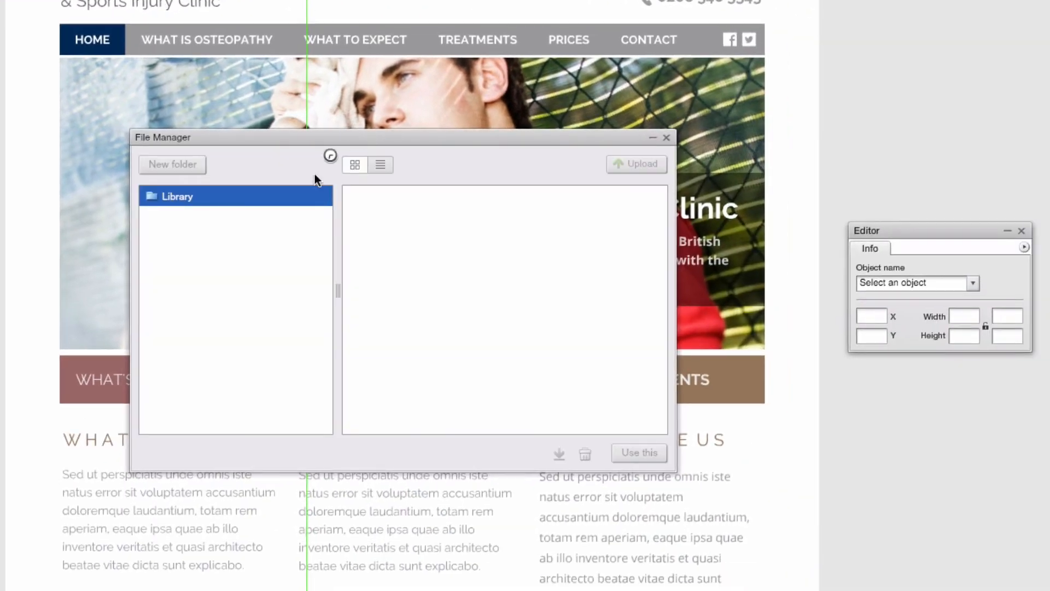
{"action": "left_click", "coordinate": [225, 277]}
{"action": "left_click", "coordinate": [222, 298]}
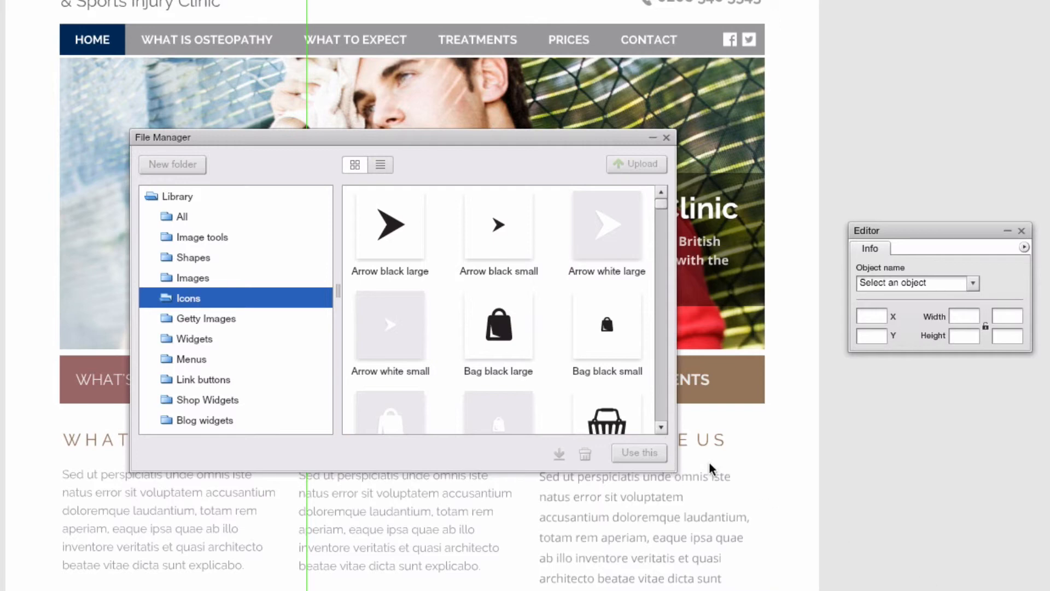
{"action": "left_click_drag", "start_coordinate": [674, 473], "coordinate": [921, 585]}
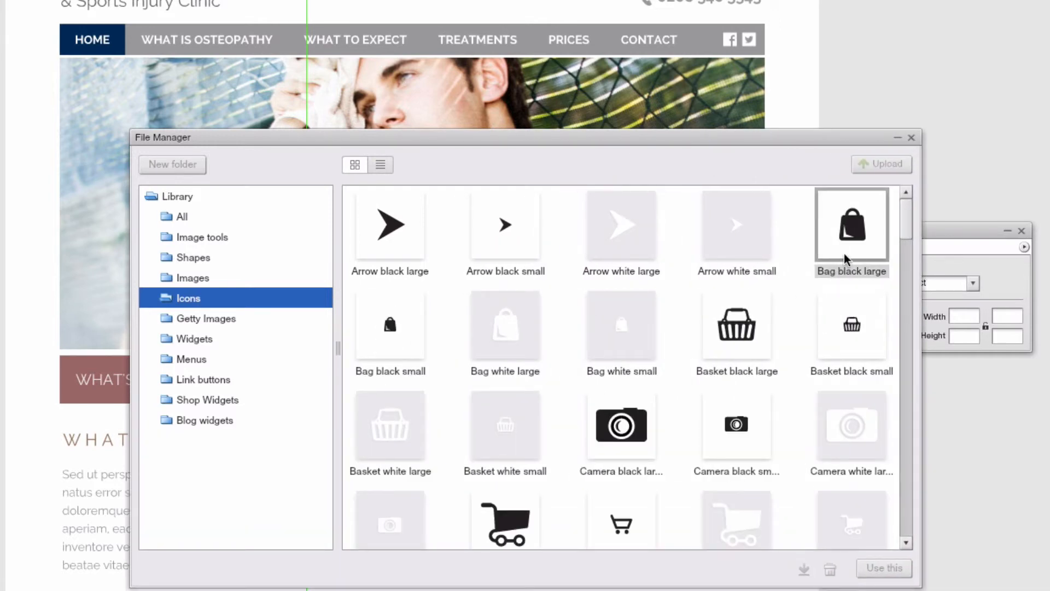
Step: Insert the small white "Nav 1 right" icon from the Icons folder on the page and collapse the file manager
{"action": "mouse_move", "coordinate": [905, 216]}
{"action": "left_mouse_down"}
{"action": "mouse_move", "coordinate": [891, 405]}
{"action": "mouse_move", "coordinate": [897, 385]}
{"action": "left_mouse_up"}
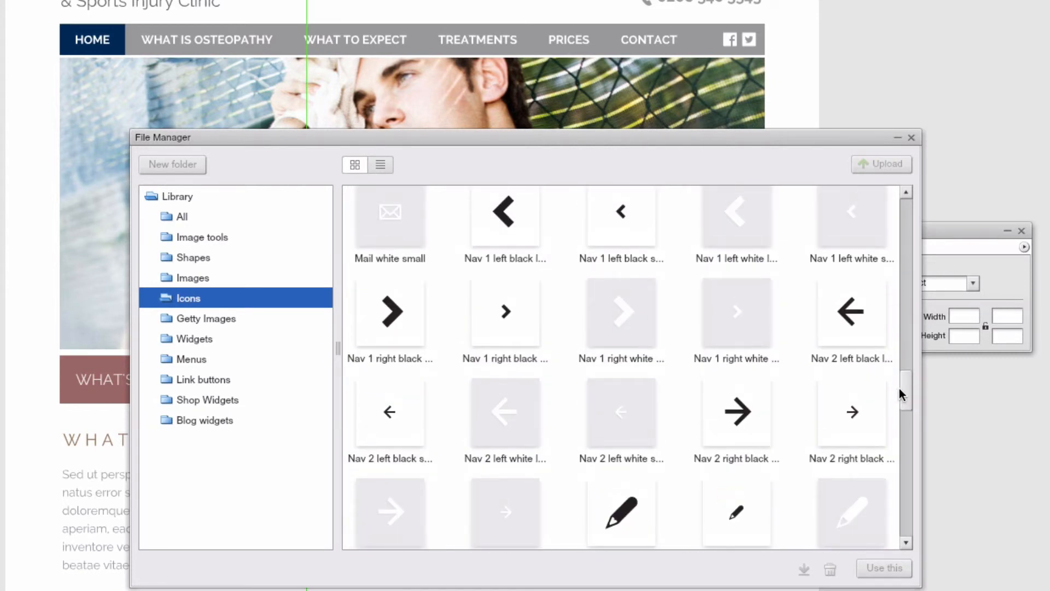
{"action": "left_click", "coordinate": [734, 330]}
{"action": "left_click", "coordinate": [736, 317]}
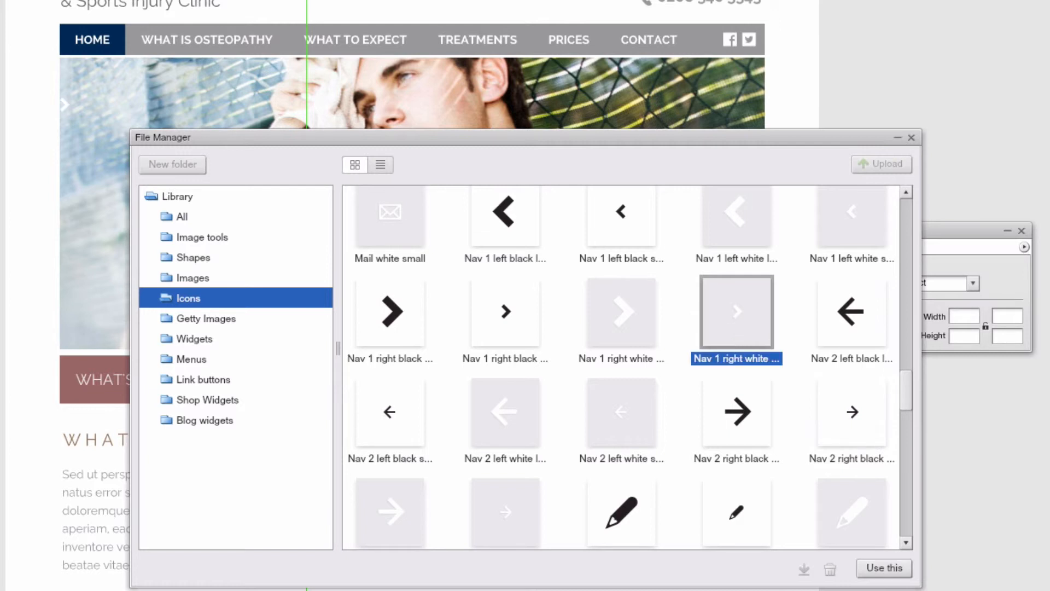
{"action": "double_click", "coordinate": [447, 140]}
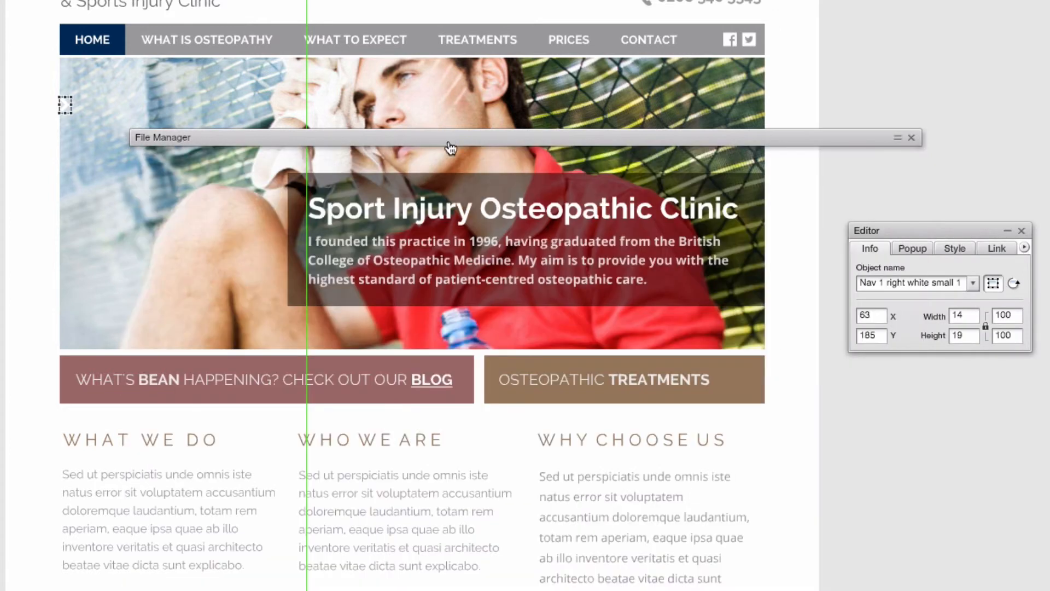
Step: Place the small white arrow icon near the far end of the "OSTEOPATHIC TREATMENTS" callout, vertically in line with its text
{"action": "left_click", "coordinate": [763, 397]}
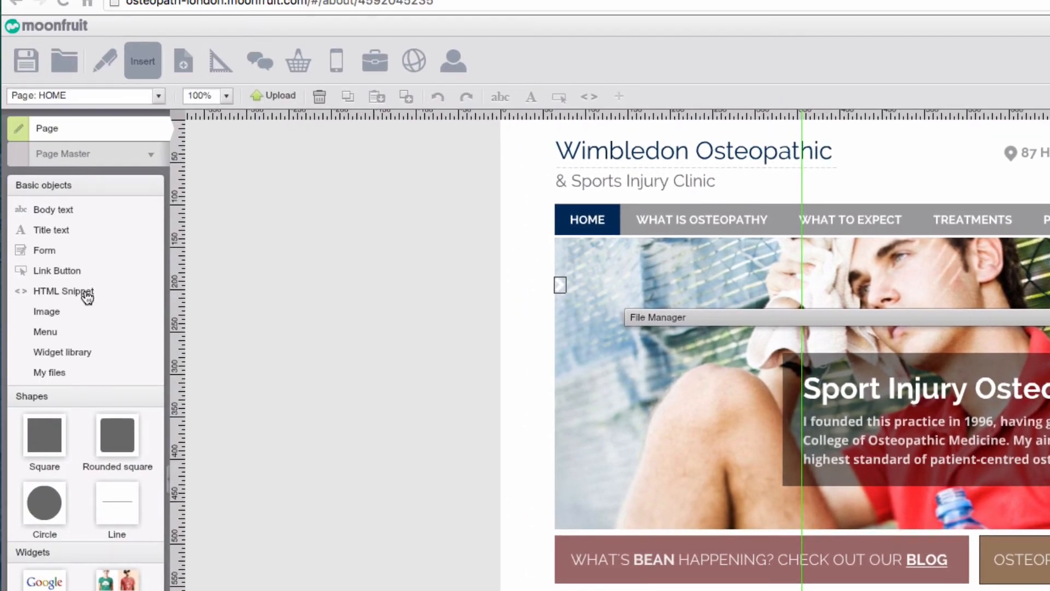
{"action": "left_click", "coordinate": [102, 61]}
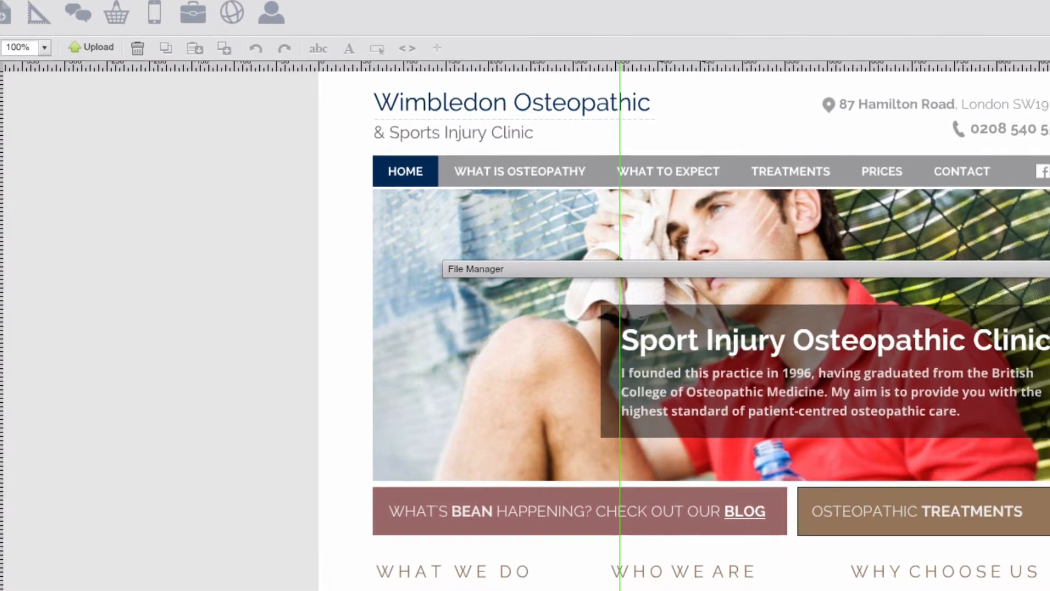
{"action": "left_click_drag", "start_coordinate": [952, 574], "coordinate": [822, 427]}
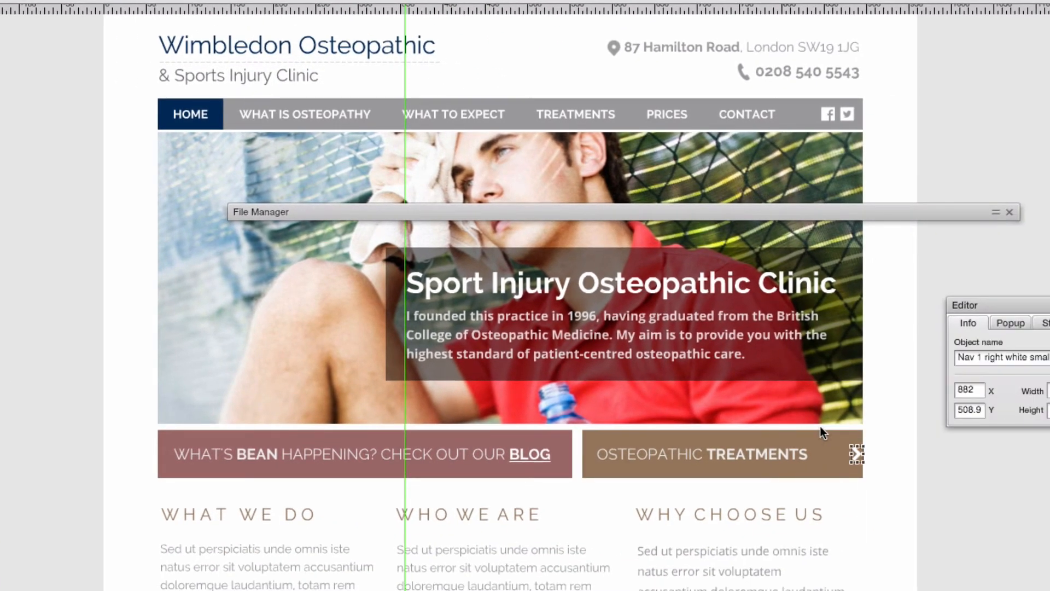
{"action": "key", "text": "shift+Left"}
{"action": "left_click", "coordinate": [976, 504]}
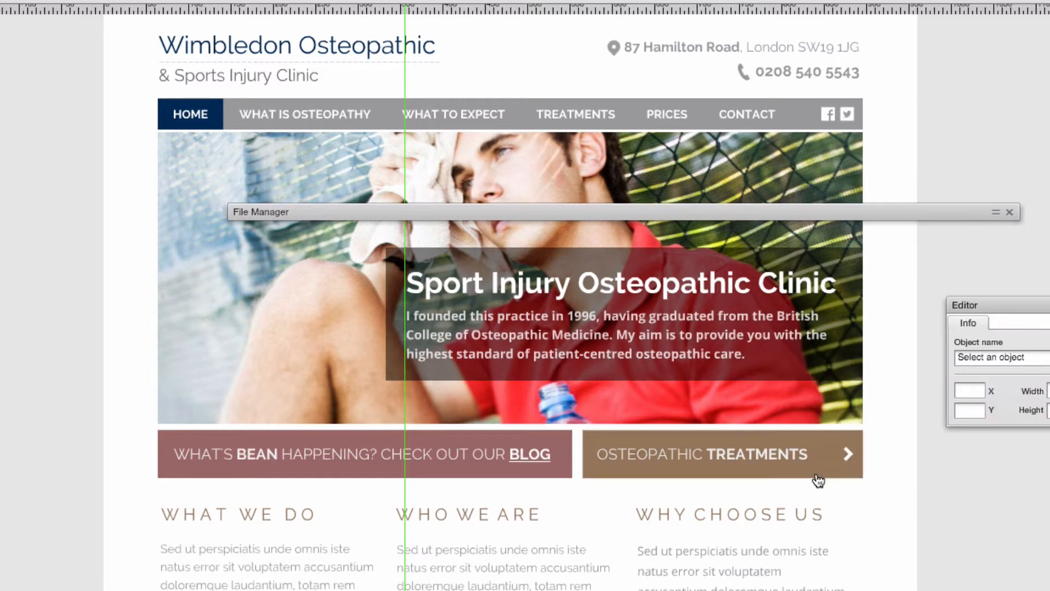
Step: Take the orange hex code FFA200 from the colour palette page and set it as the "OSTEOPATHIC TREATMENTS" callout's solid background
{"action": "left_click", "coordinate": [783, 474]}
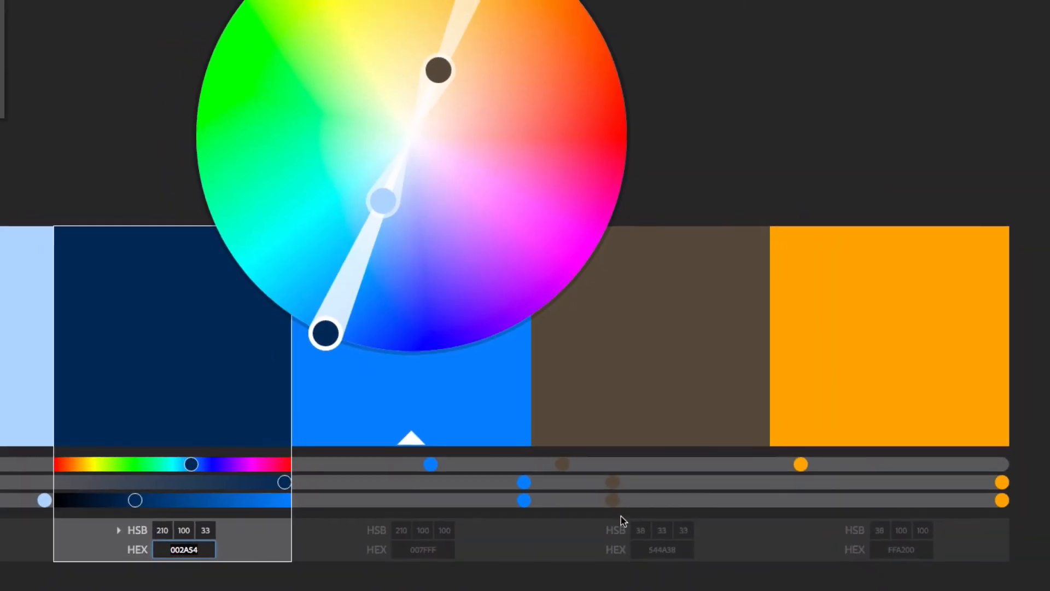
{"action": "left_click", "coordinate": [901, 550]}
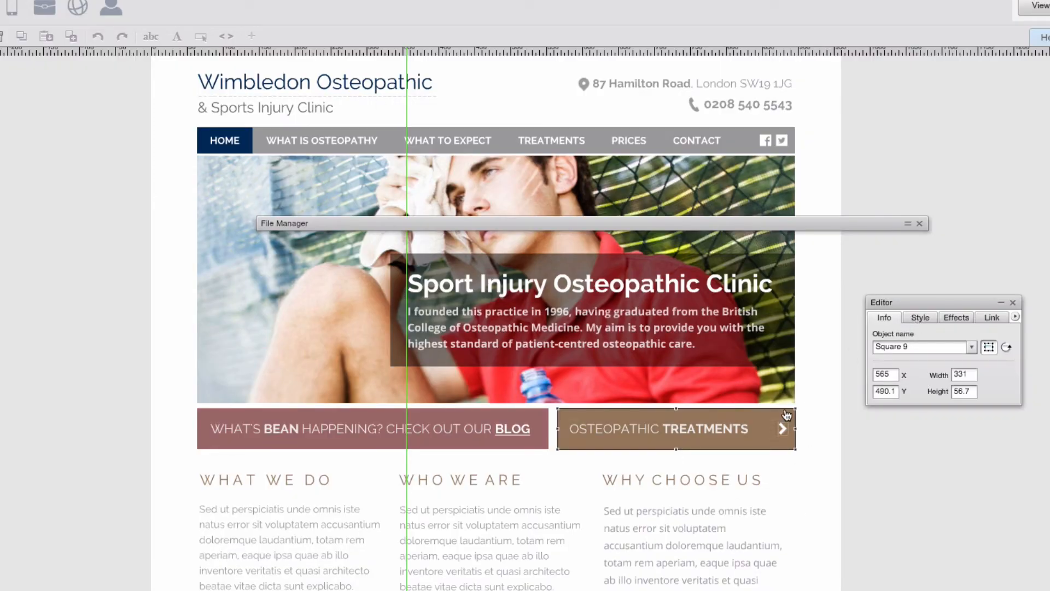
{"action": "left_click", "coordinate": [924, 319]}
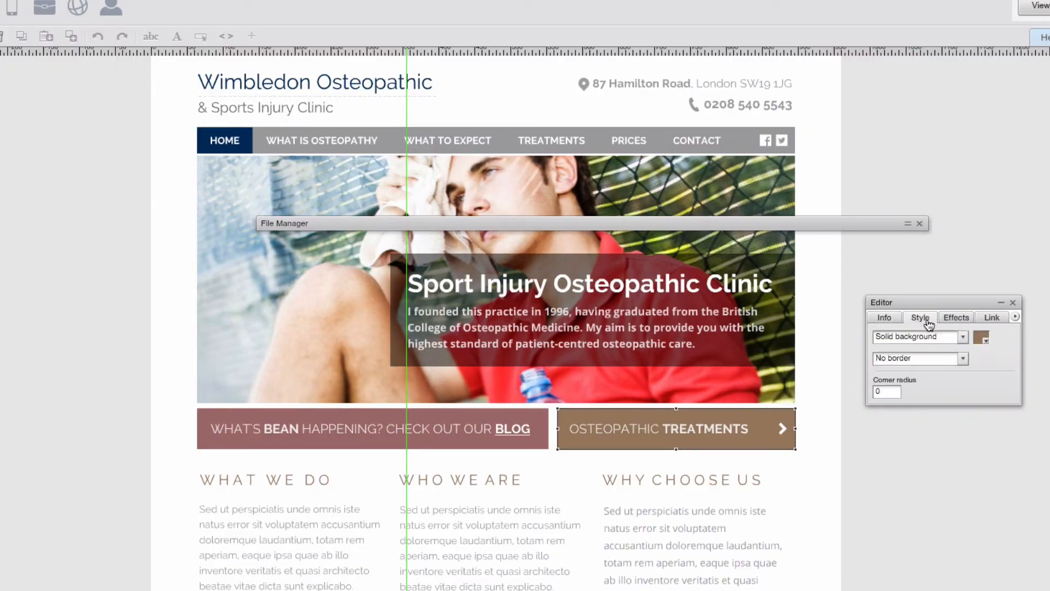
{"action": "left_click", "coordinate": [982, 339]}
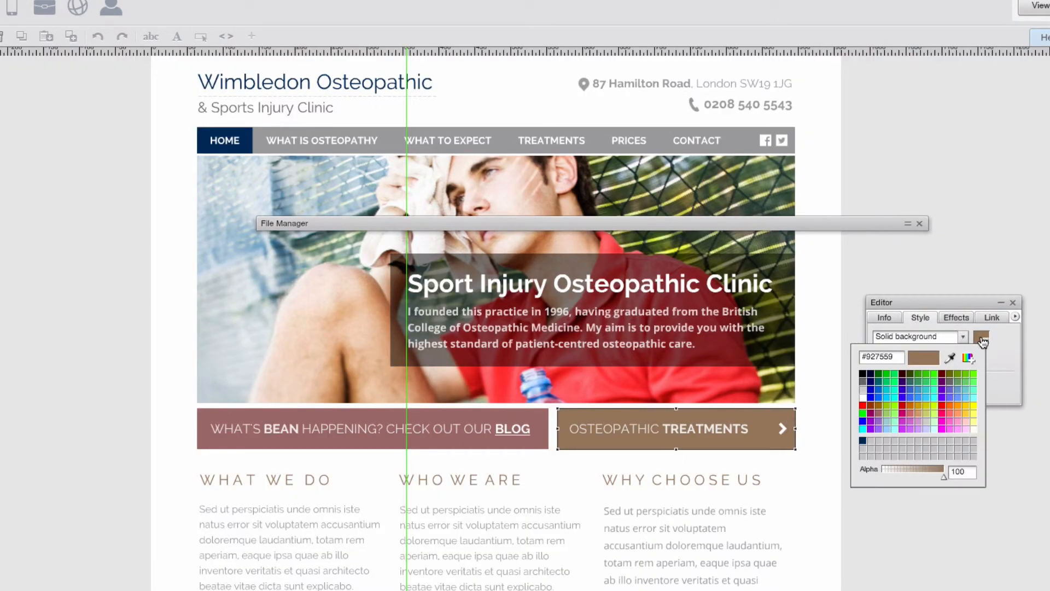
{"action": "double_click", "coordinate": [894, 361]}
{"action": "type", "text": "ffa200"}
{"action": "key", "text": "Return"}
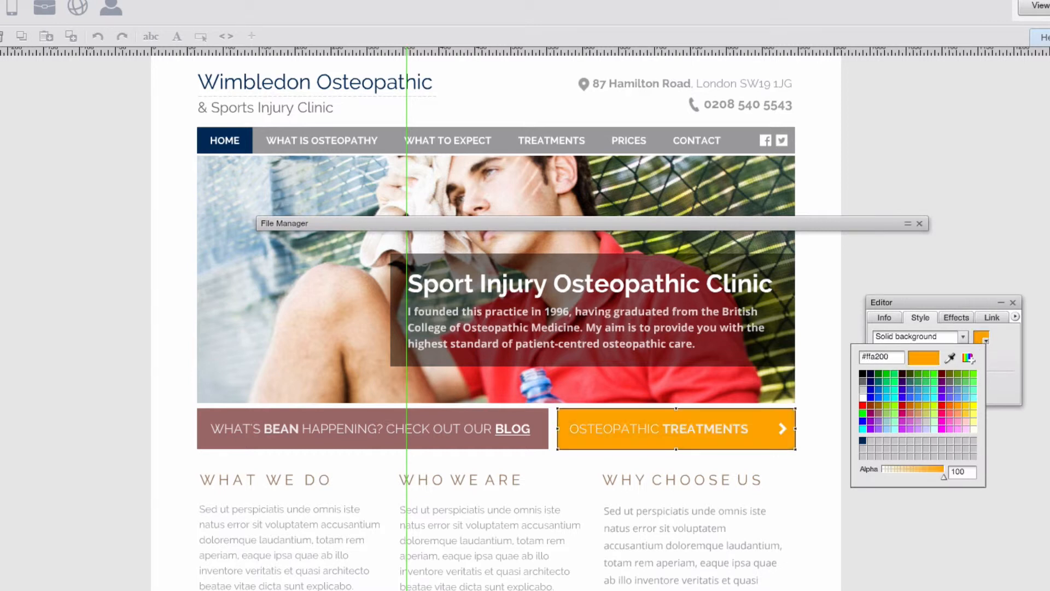
Step: Open and close the colour mixer for the orange fill, and move the collapsed file manager clear of the banner
{"action": "left_click", "coordinate": [968, 359]}
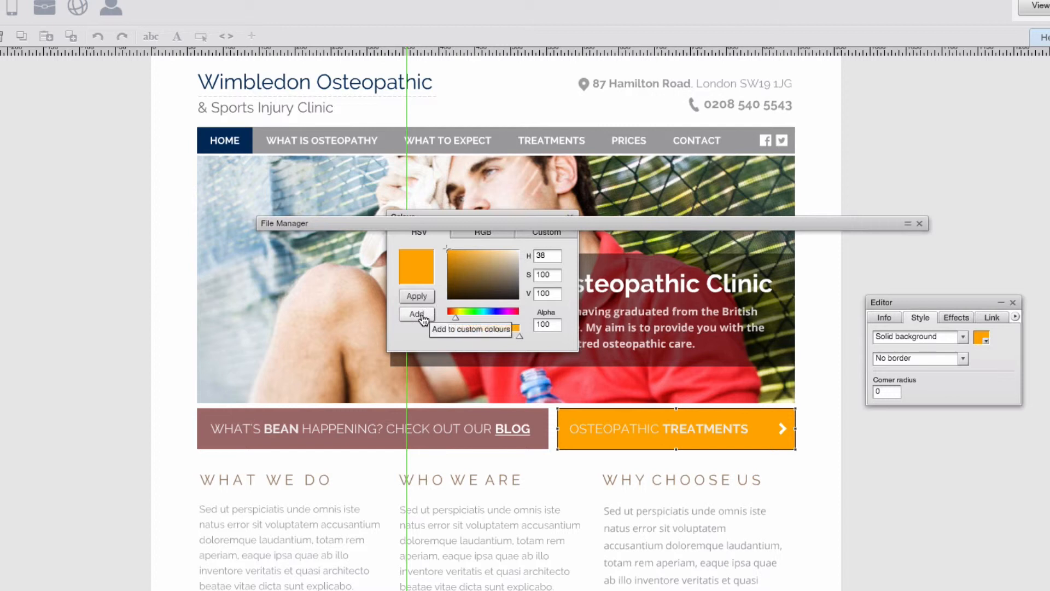
{"action": "left_click_drag", "start_coordinate": [475, 221], "coordinate": [486, 150]}
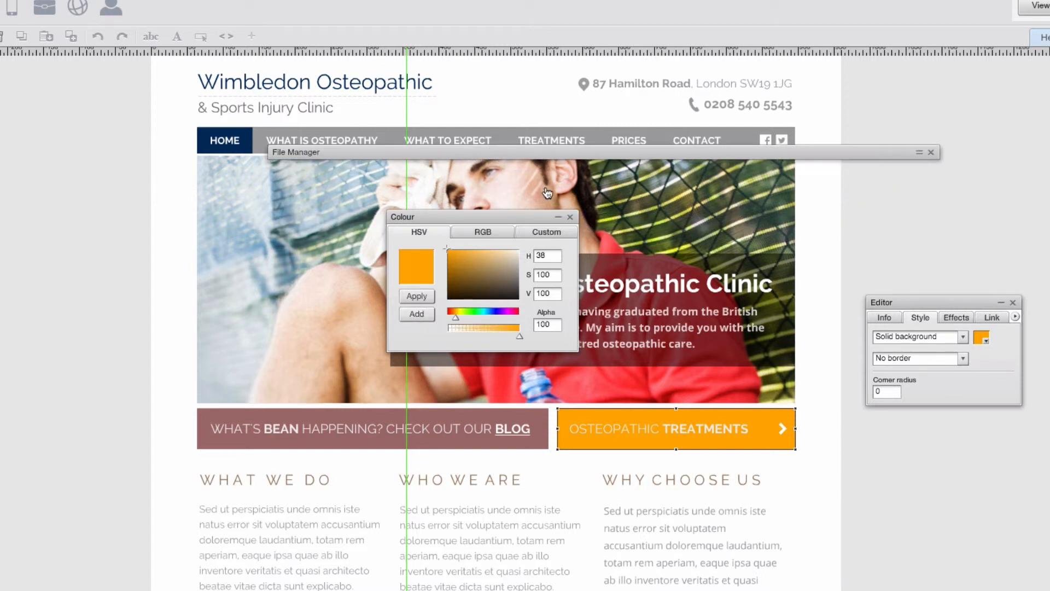
{"action": "left_click", "coordinate": [572, 218]}
{"action": "left_click_drag", "start_coordinate": [584, 154], "coordinate": [588, 65]}
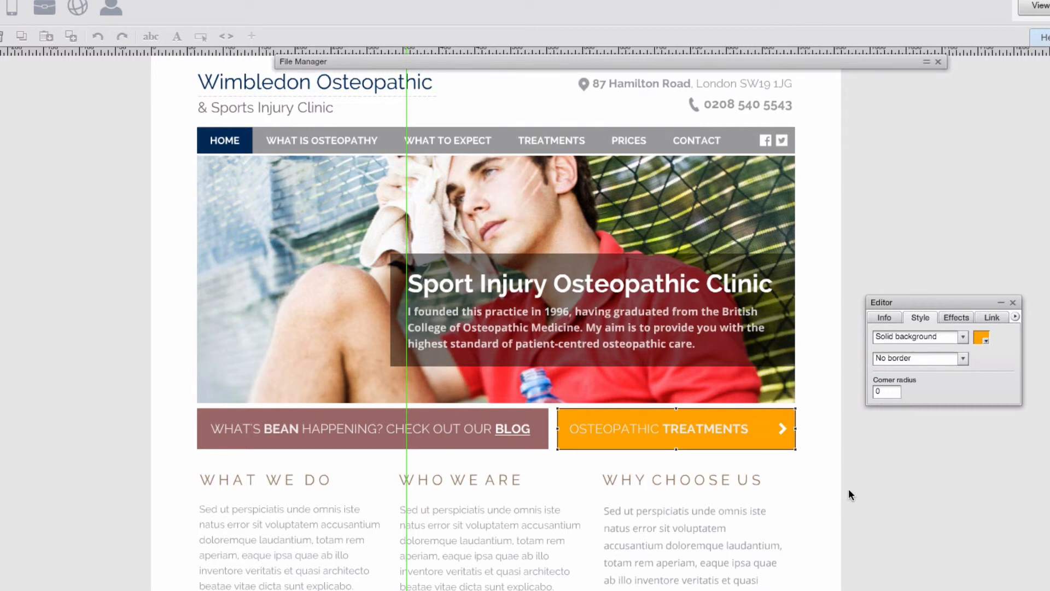
{"action": "left_click", "coordinate": [829, 432]}
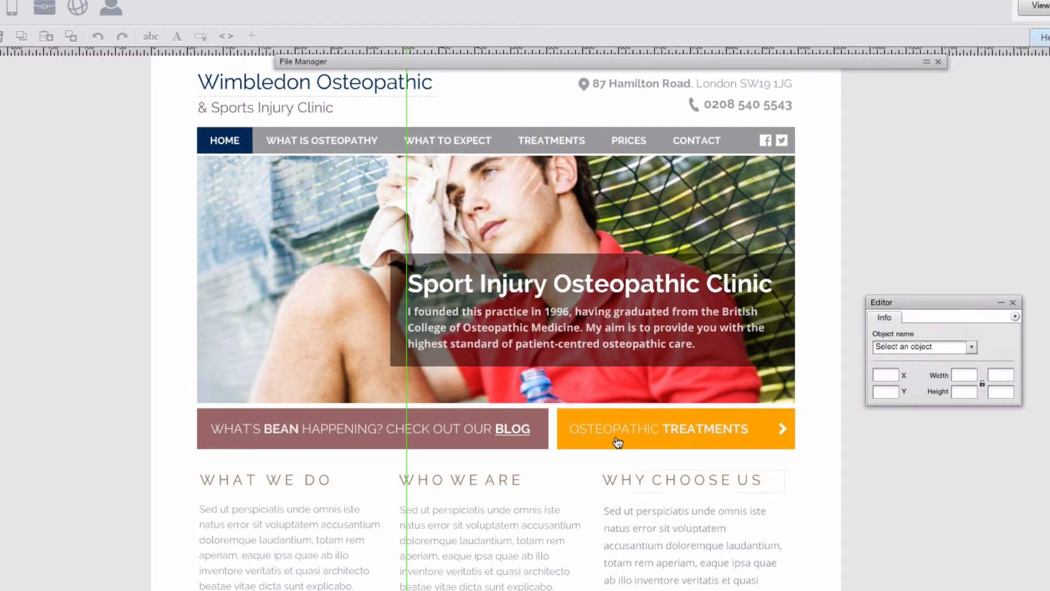
Step: Darken the orange callout's background to hue 38, saturation 96 and value 90, and apply the colour
{"action": "left_click", "coordinate": [701, 445]}
{"action": "left_click", "coordinate": [921, 318]}
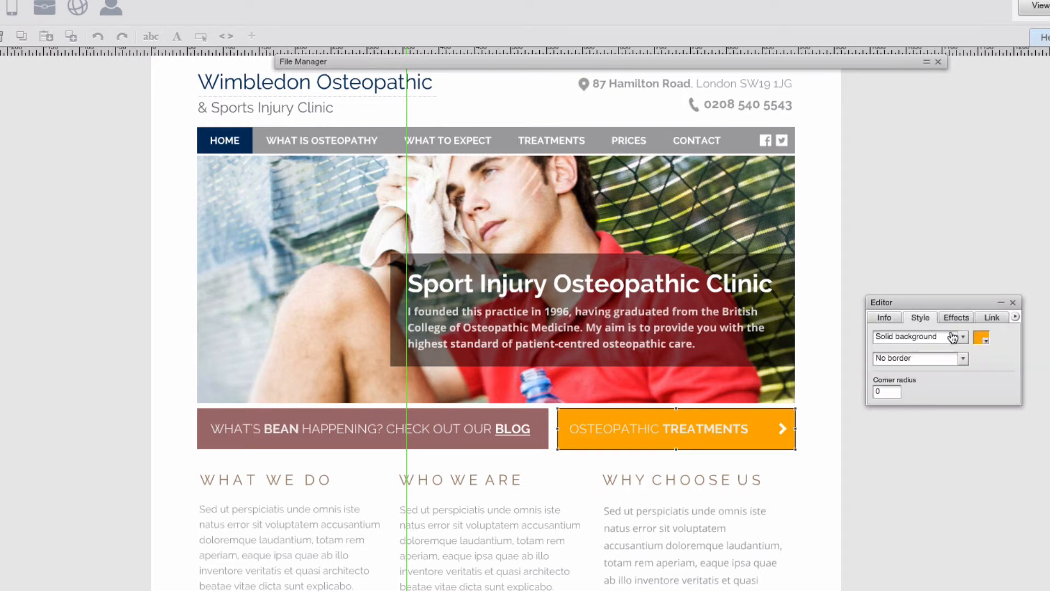
{"action": "left_click", "coordinate": [982, 338]}
{"action": "left_click", "coordinate": [967, 366]}
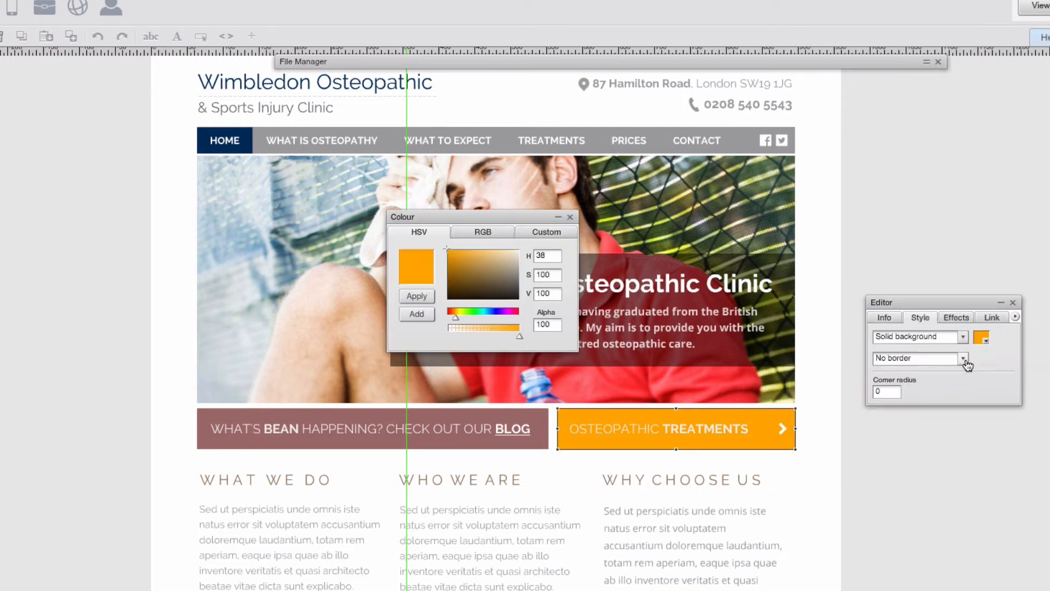
{"action": "left_click", "coordinate": [451, 254]}
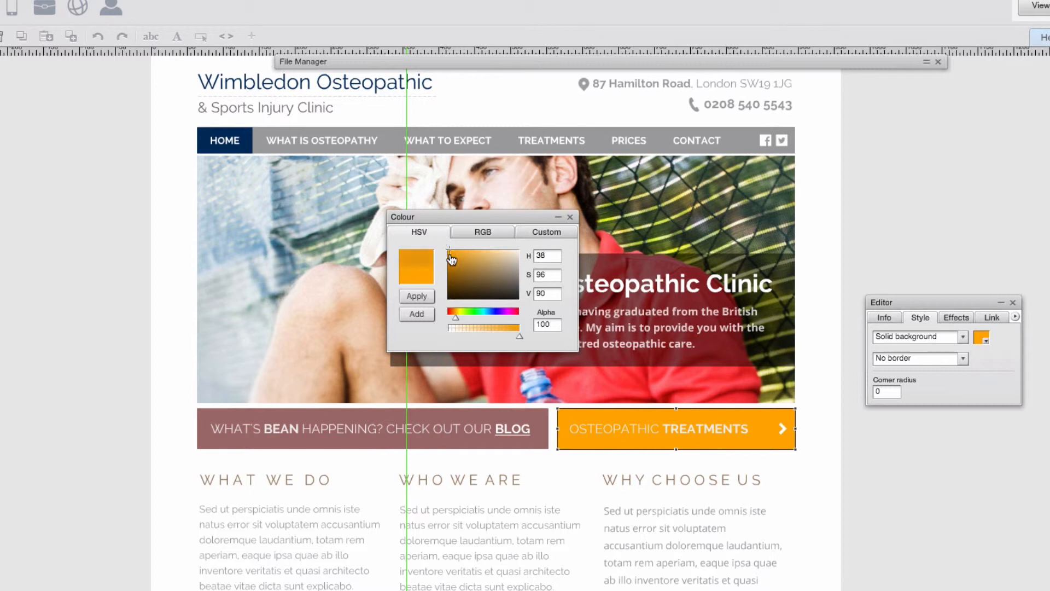
{"action": "left_click_drag", "start_coordinate": [451, 257], "coordinate": [451, 259]}
{"action": "left_click", "coordinate": [418, 297]}
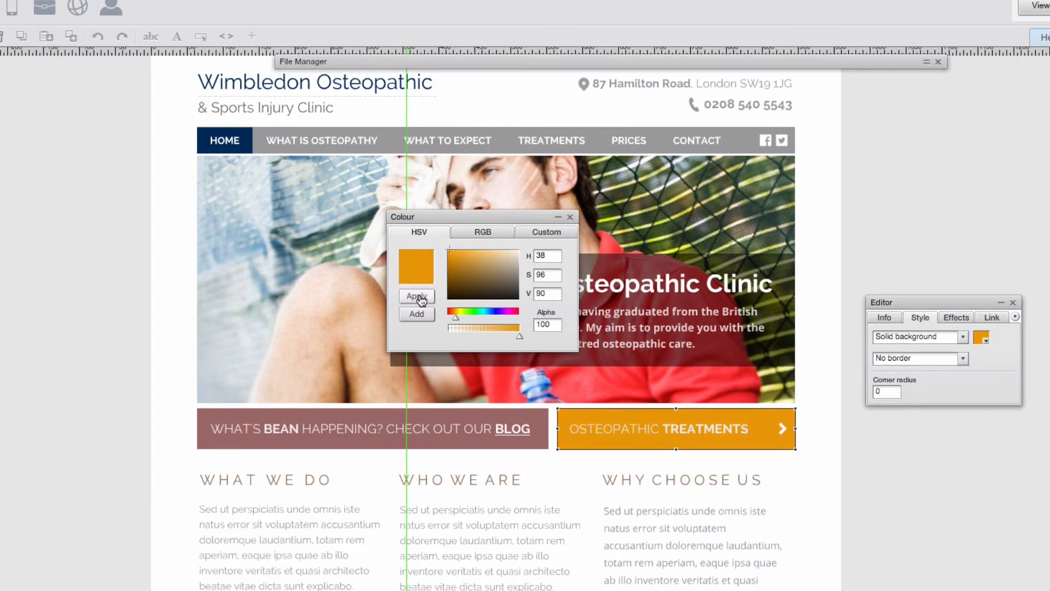
{"action": "left_click", "coordinate": [869, 485]}
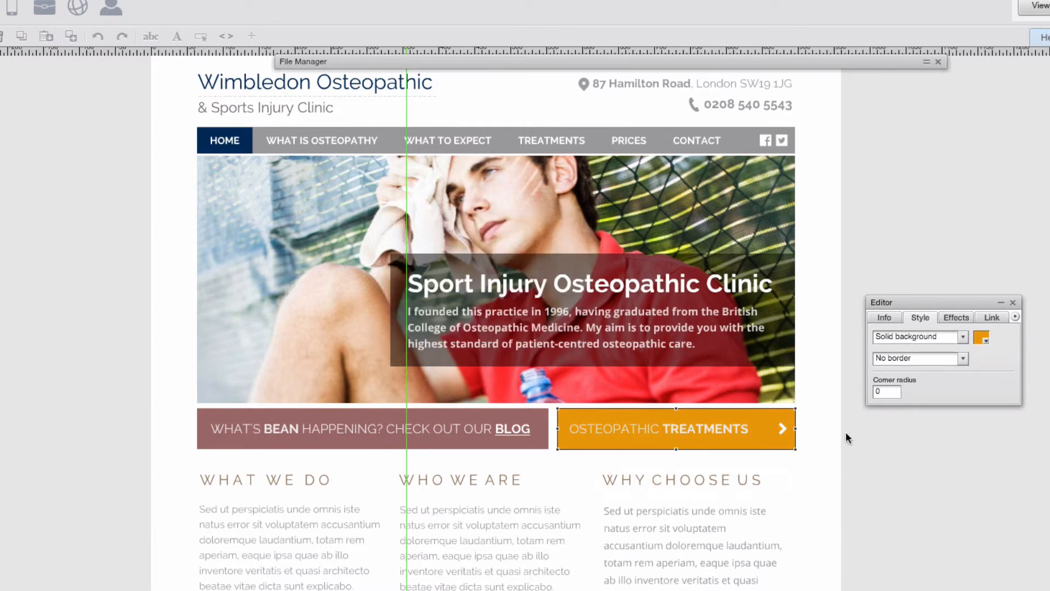
Step: Replace the mauve blog callout's text with "READ MORE ABOUT WIMBLEDON OSTEOPATHIC CLINIC IN LONDON"
{"action": "left_click", "coordinate": [651, 350]}
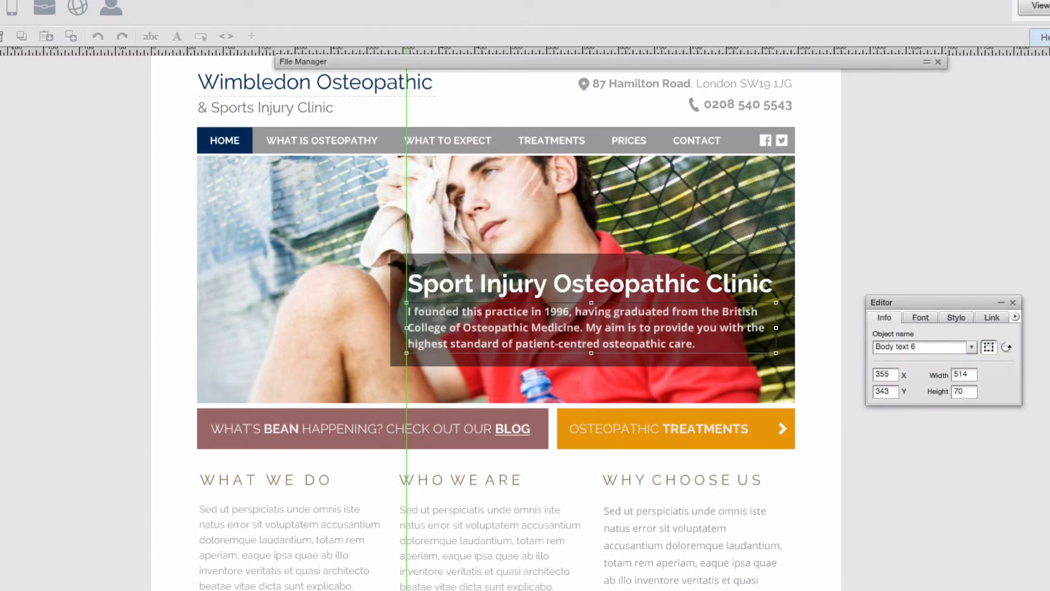
{"action": "left_click", "coordinate": [153, 300]}
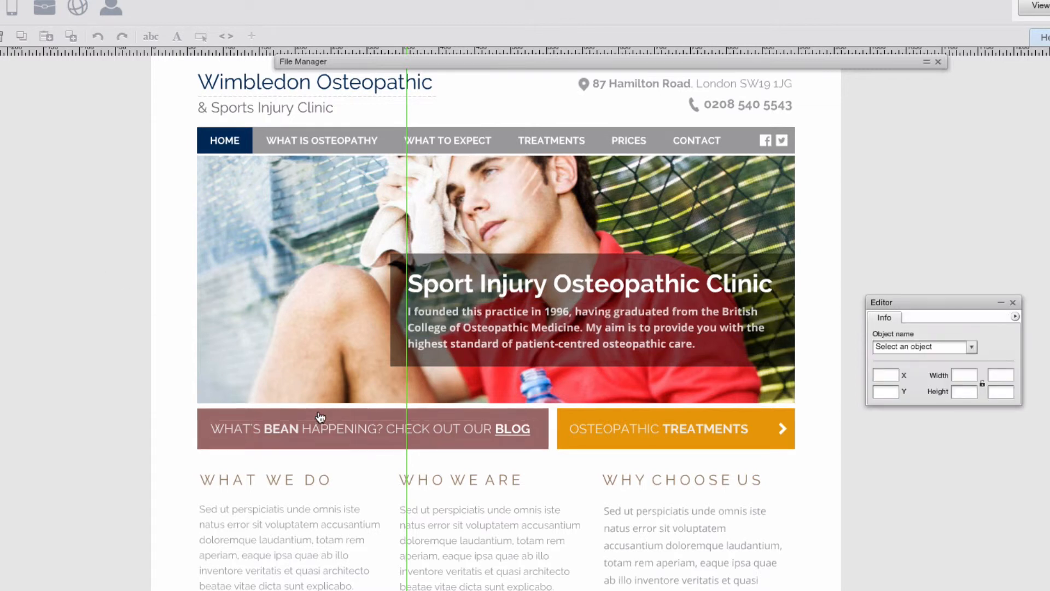
{"action": "left_click", "coordinate": [291, 432]}
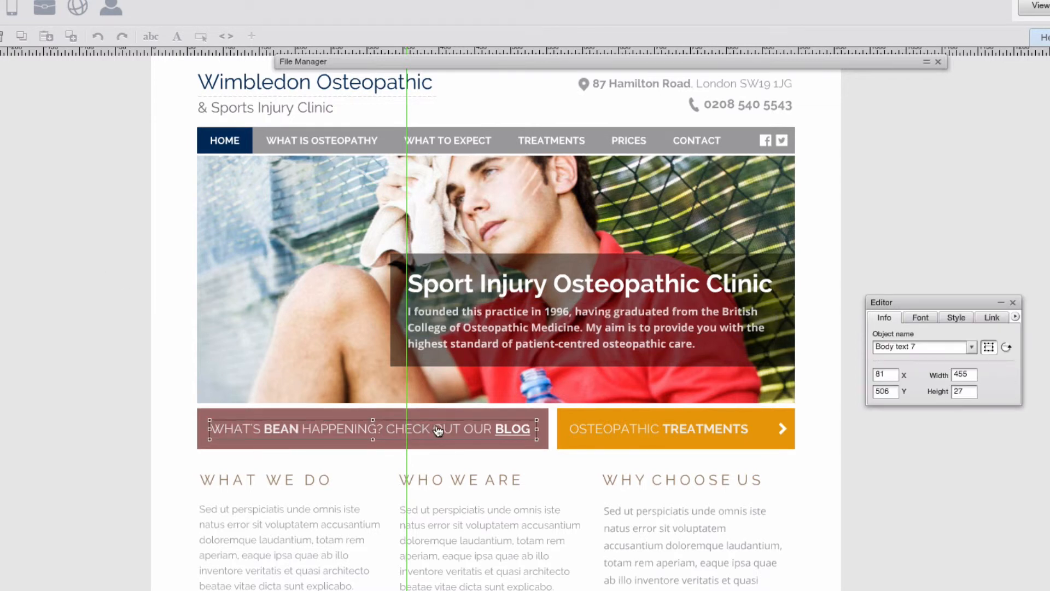
{"action": "triple_click", "coordinate": [304, 431]}
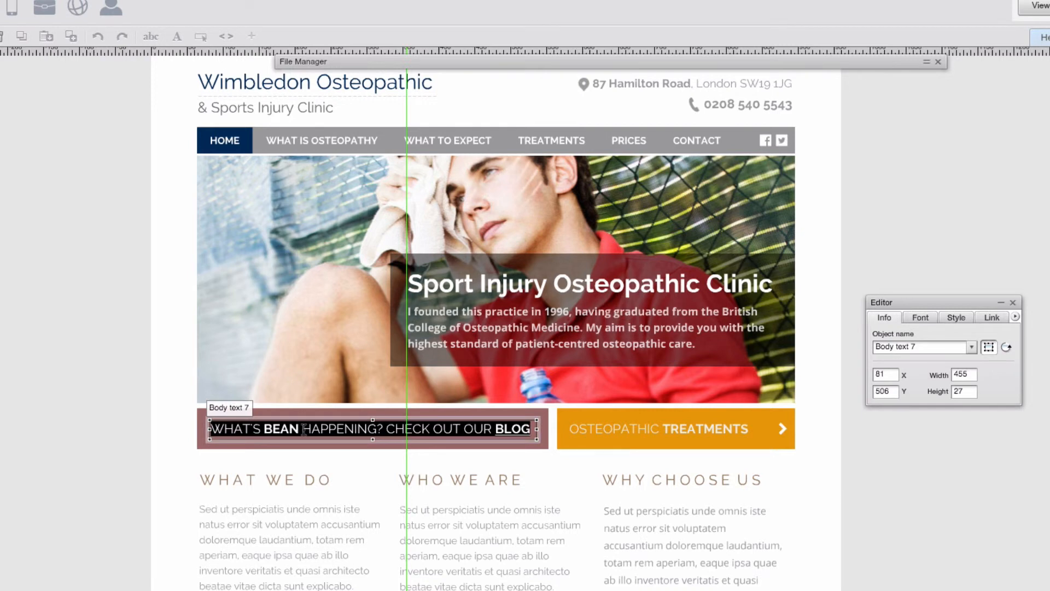
{"action": "type", "text": "REA"}
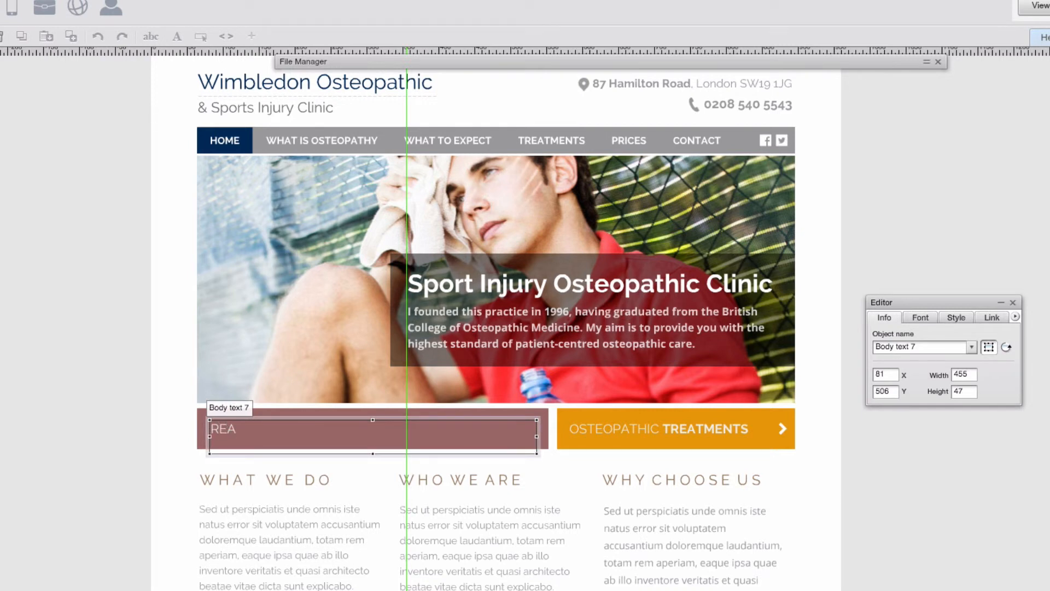
{"action": "type", "text": "D MORE ABOUT WIMB"}
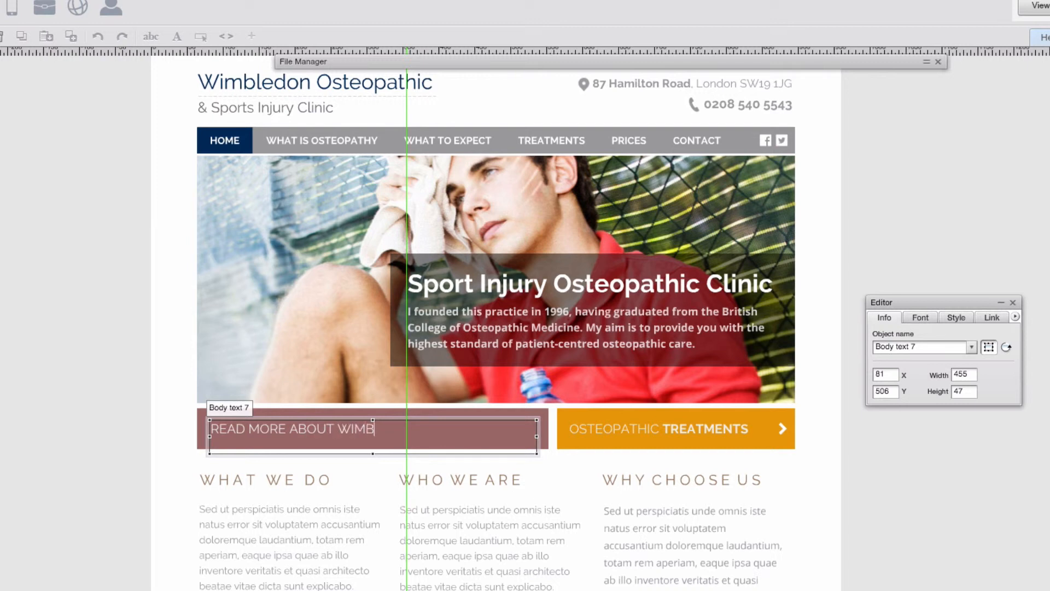
{"action": "type", "text": "LEDO"}
{"action": "type", "text": "N OSTEOPATHIC CLINI"}
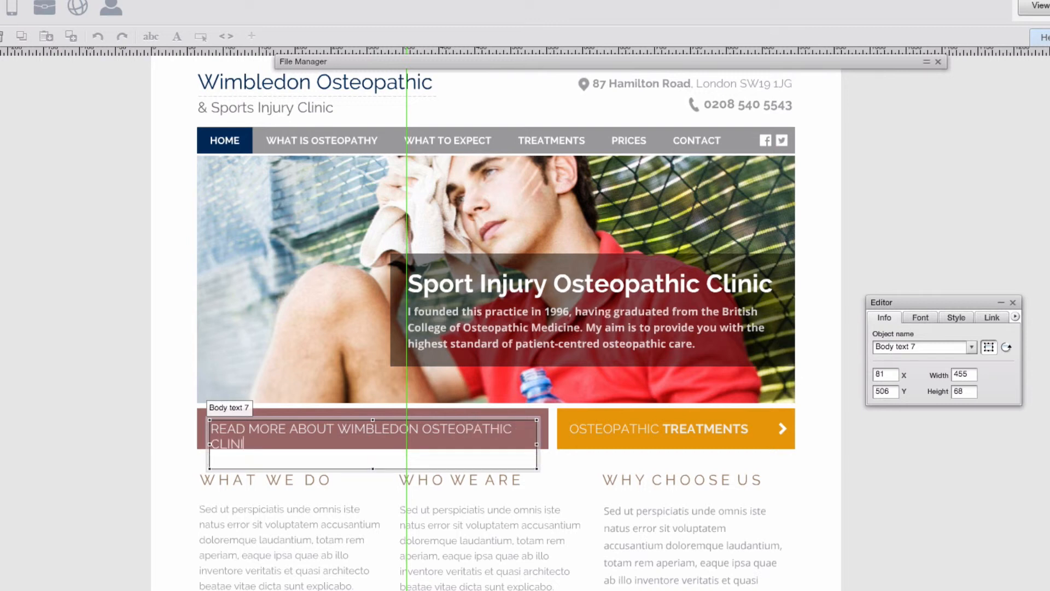
{"action": "type", "text": "C IN LONDO"}
Step: Shorten the mauve callout's text to "ABOUT WIMBLEDON OSTEOPATHIC CLINIC IN LONDON"
{"action": "key", "text": "BackSpace"}
{"action": "key", "text": "BackSpace"}
{"action": "key", "text": "BackSpace"}
{"action": "key", "text": "BackSpace"}
{"action": "key", "text": "BackSpace"}
{"action": "key", "text": "BackSpace"}
{"action": "key", "text": "BackSpace"}
{"action": "key", "text": "BackSpace"}
{"action": "key", "text": "BackSpace"}
{"action": "key", "text": "BackSpace"}
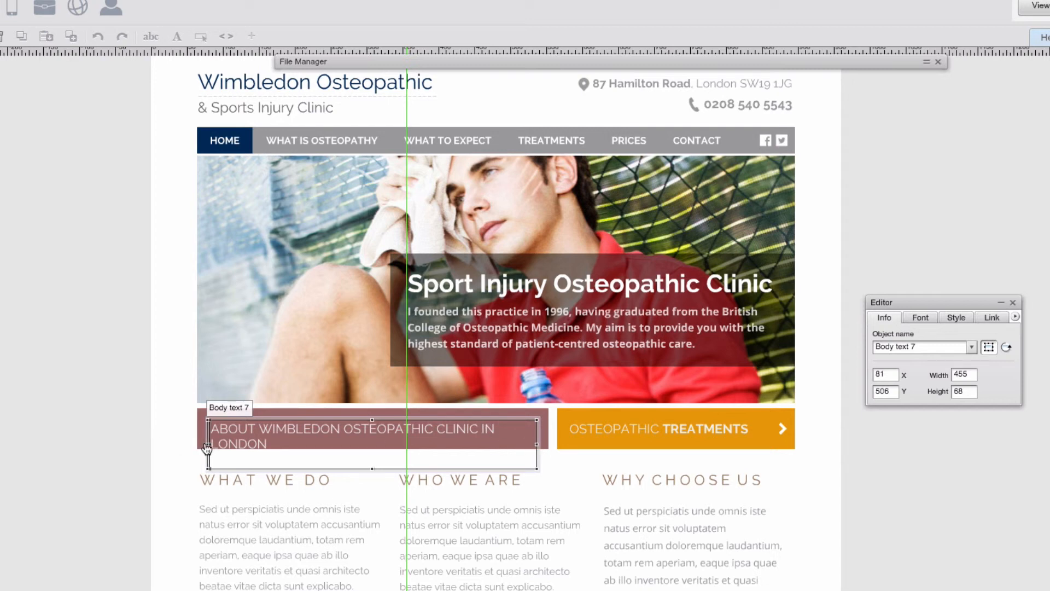
Step: Widen the mauve callout's text box on both sides, to X 77 and a width of 463
{"action": "left_click_drag", "start_coordinate": [207, 448], "coordinate": [205, 448]}
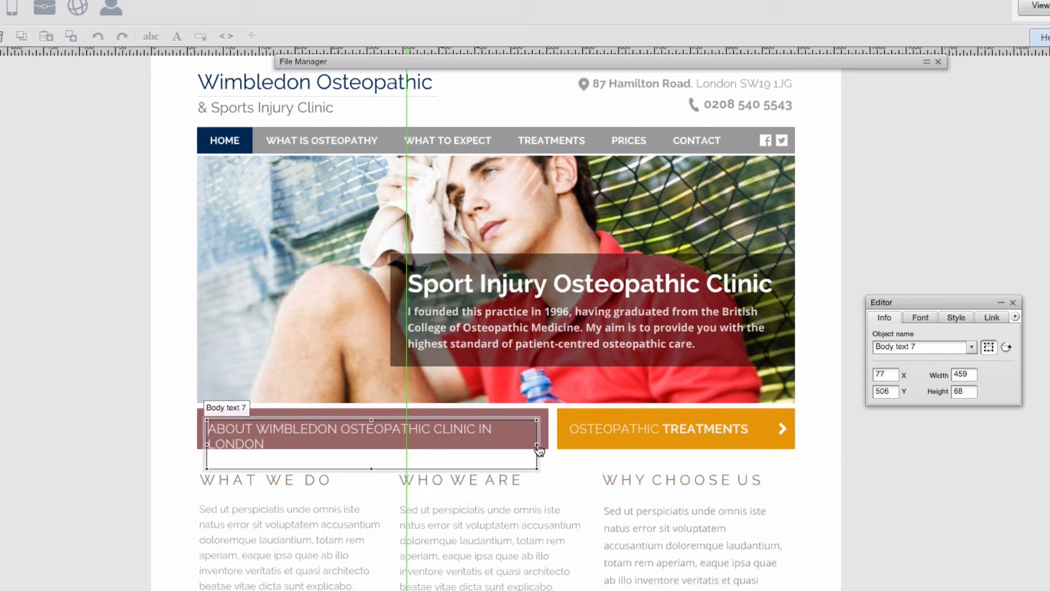
{"action": "left_click_drag", "start_coordinate": [538, 448], "coordinate": [541, 447]}
{"action": "left_click", "coordinate": [145, 453]}
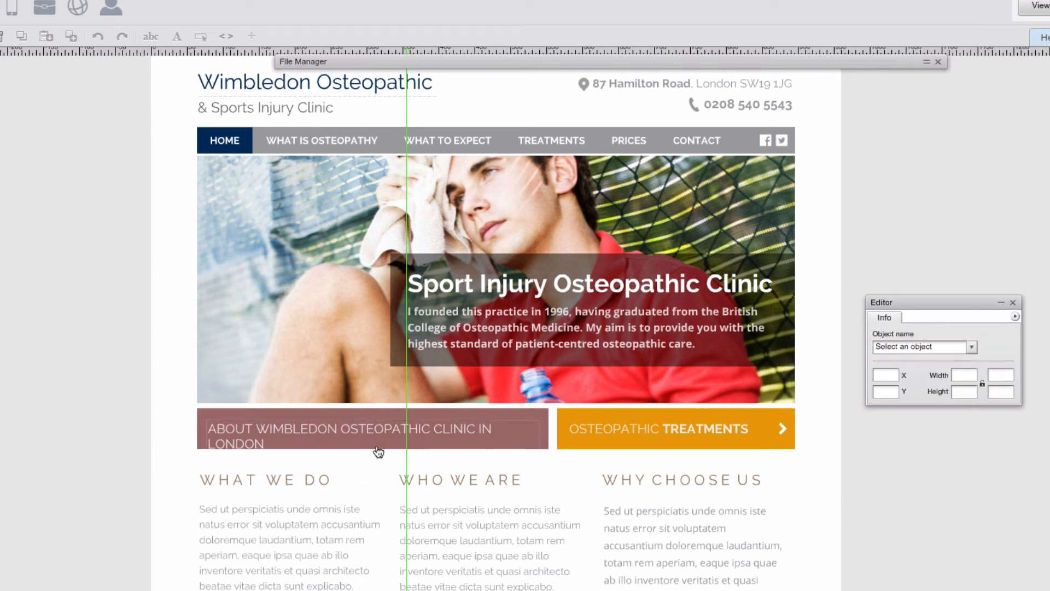
Step: Narrow the orange callout from its left edge, with its text box 273 wide at X 612 and its rectangle 295 wide at X 601
{"action": "left_click", "coordinate": [631, 432]}
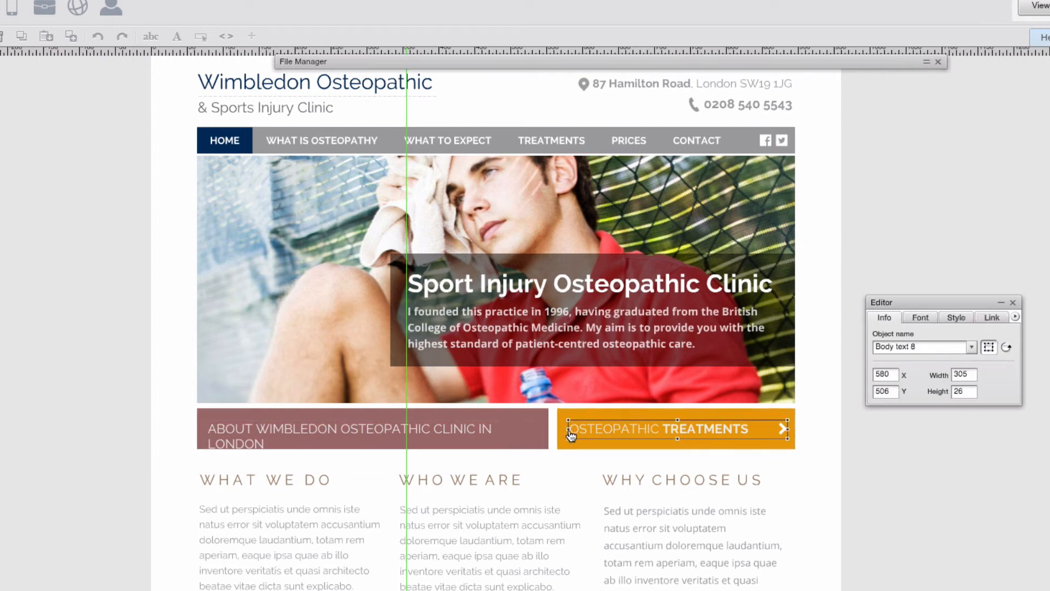
{"action": "left_click_drag", "start_coordinate": [570, 432], "coordinate": [596, 437]}
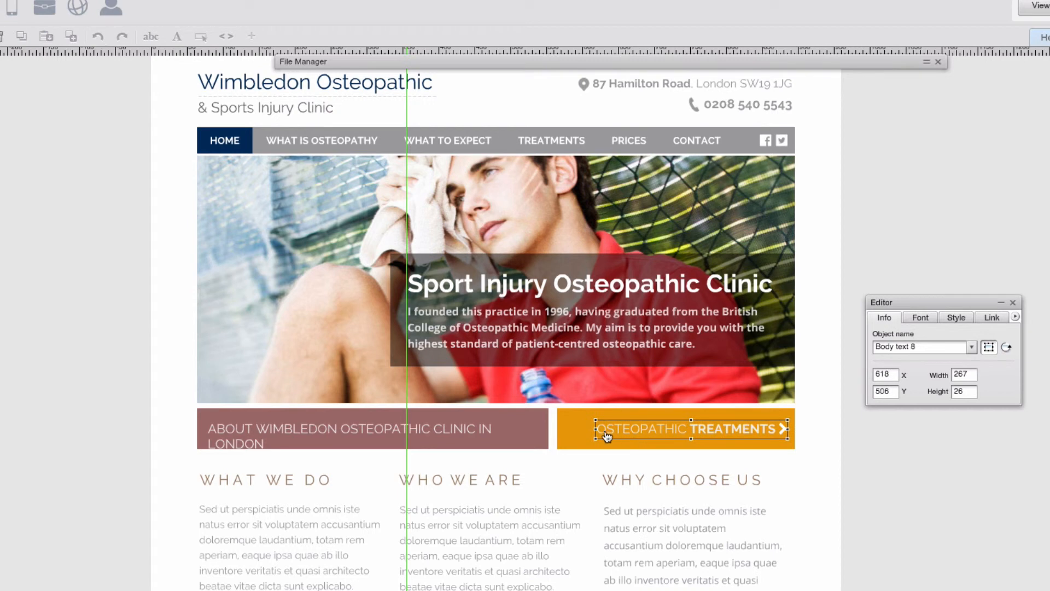
{"action": "left_click_drag", "start_coordinate": [596, 431], "coordinate": [592, 434]}
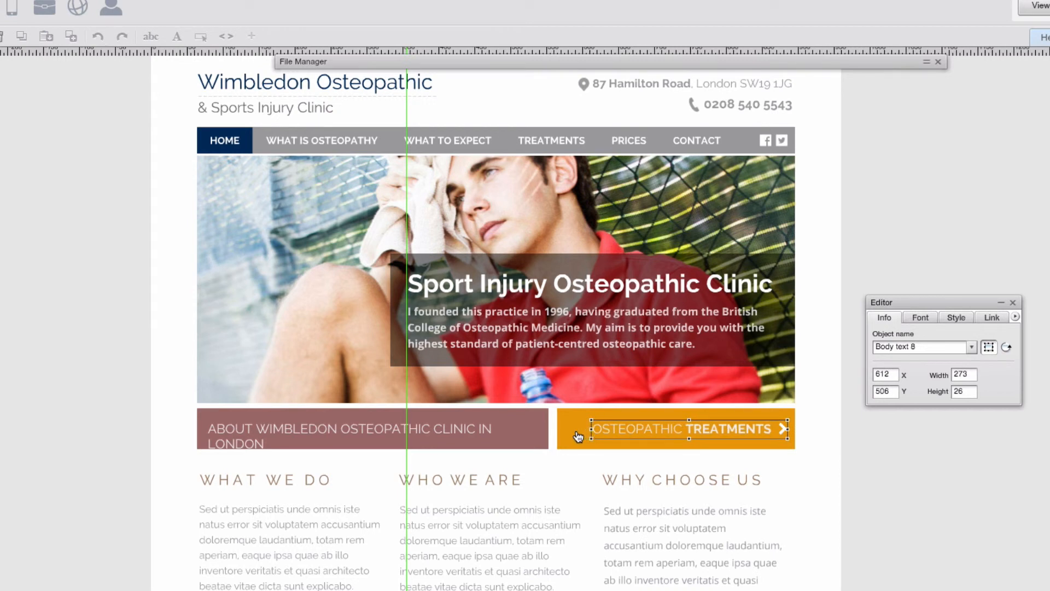
{"action": "left_click", "coordinate": [572, 432]}
{"action": "left_click_drag", "start_coordinate": [561, 434], "coordinate": [587, 441]}
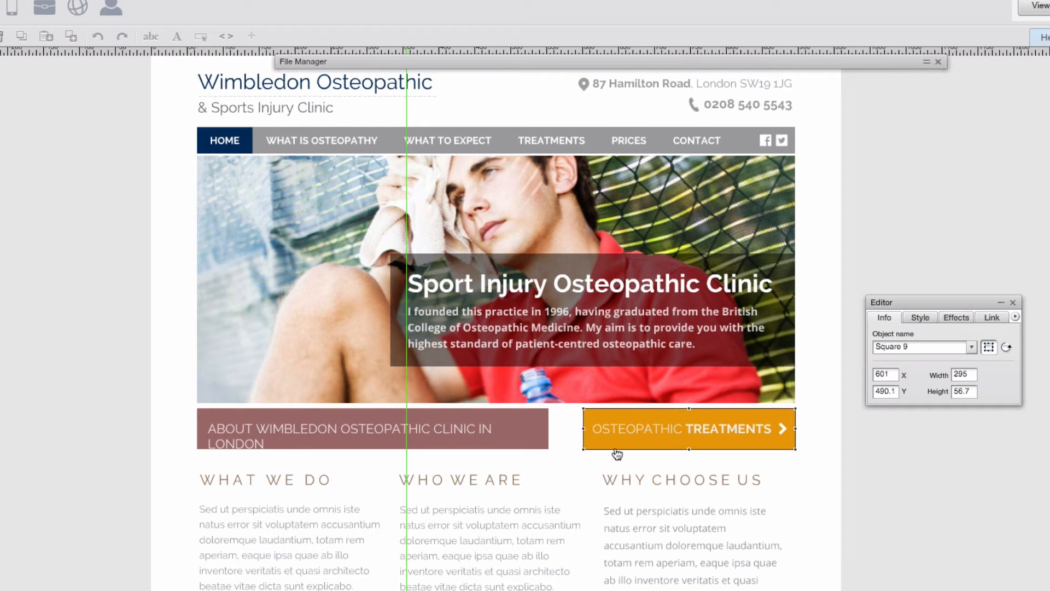
Step: Widen the mauve callout's rectangle to 526 and its text box to about 500 so the text fits on one line
{"action": "left_click", "coordinate": [525, 455]}
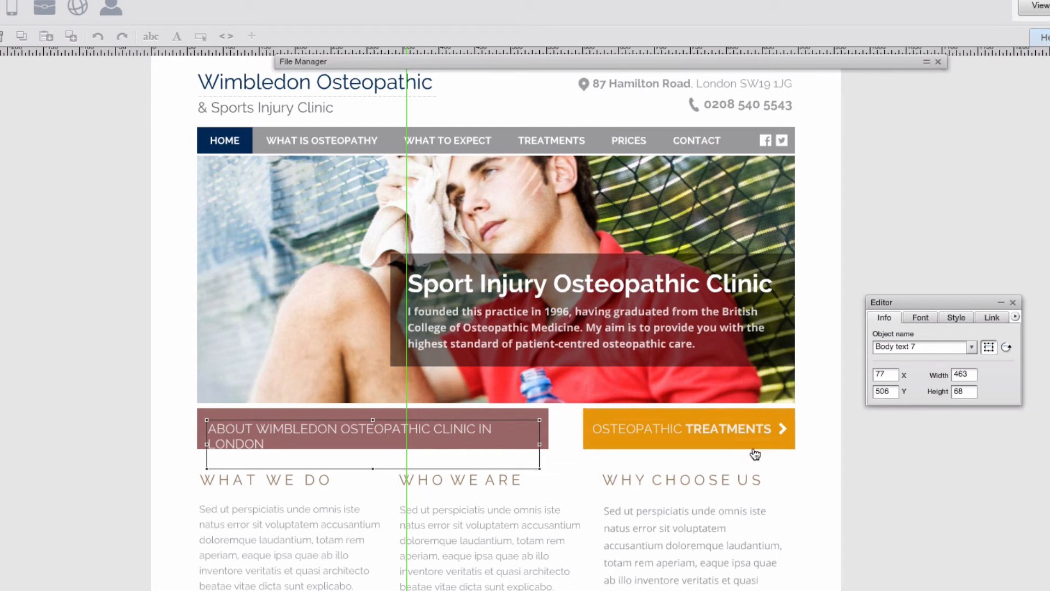
{"action": "left_click", "coordinate": [541, 439]}
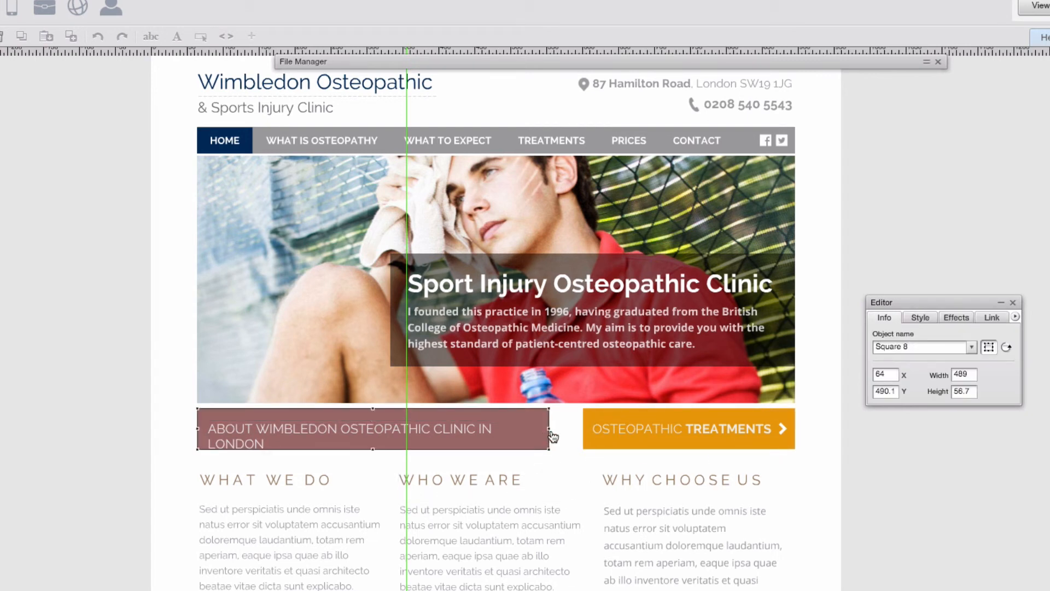
{"action": "mouse_move", "coordinate": [549, 438]}
{"action": "left_mouse_down"}
{"action": "mouse_move", "coordinate": [580, 447]}
{"action": "mouse_move", "coordinate": [567, 443]}
{"action": "left_mouse_up"}
{"action": "left_click", "coordinate": [541, 446]}
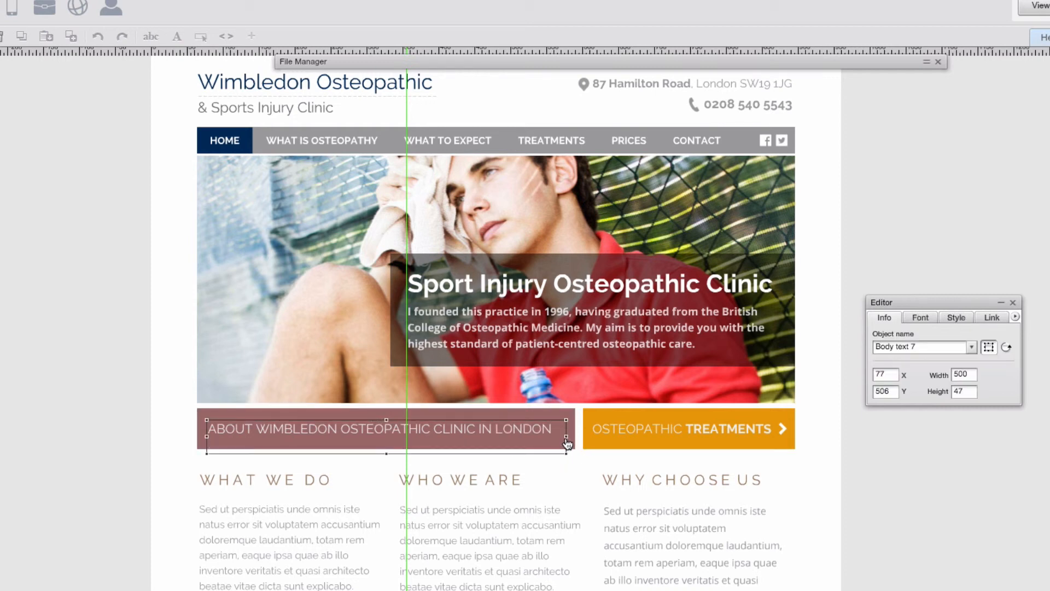
Step: Duplicate the orange callout's white arrow and place the copy at the right end of the mauve callout, just after "LONDON"
{"action": "left_click", "coordinate": [782, 430]}
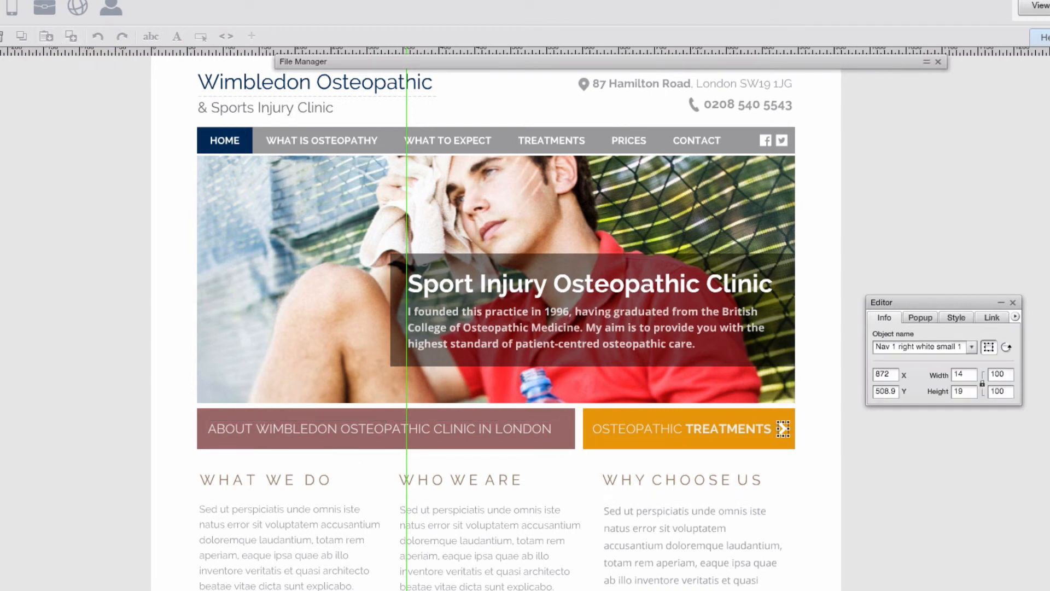
{"action": "key", "text": "ctrl+d"}
{"action": "left_click", "coordinate": [574, 446], "text": "shift"}
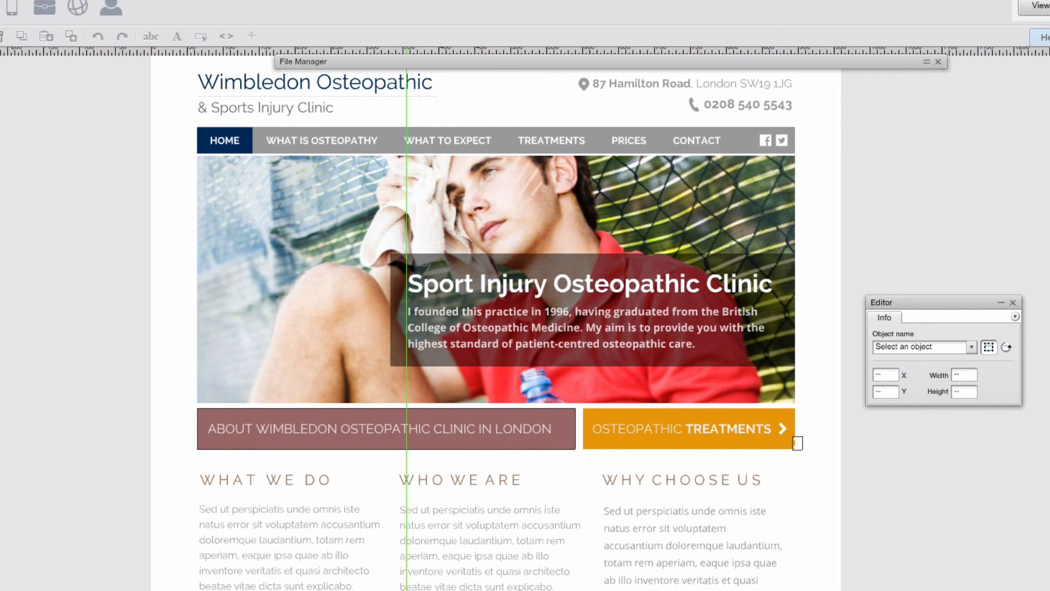
{"action": "left_click_drag", "start_coordinate": [798, 443], "coordinate": [202, 443]}
{"action": "key", "text": "ctrl+Right"}
{"action": "key", "text": "ctrl+shift+m"}
{"action": "left_click", "coordinate": [920, 532]}
{"action": "left_click_drag", "start_coordinate": [538, 388], "coordinate": [601, 456]}
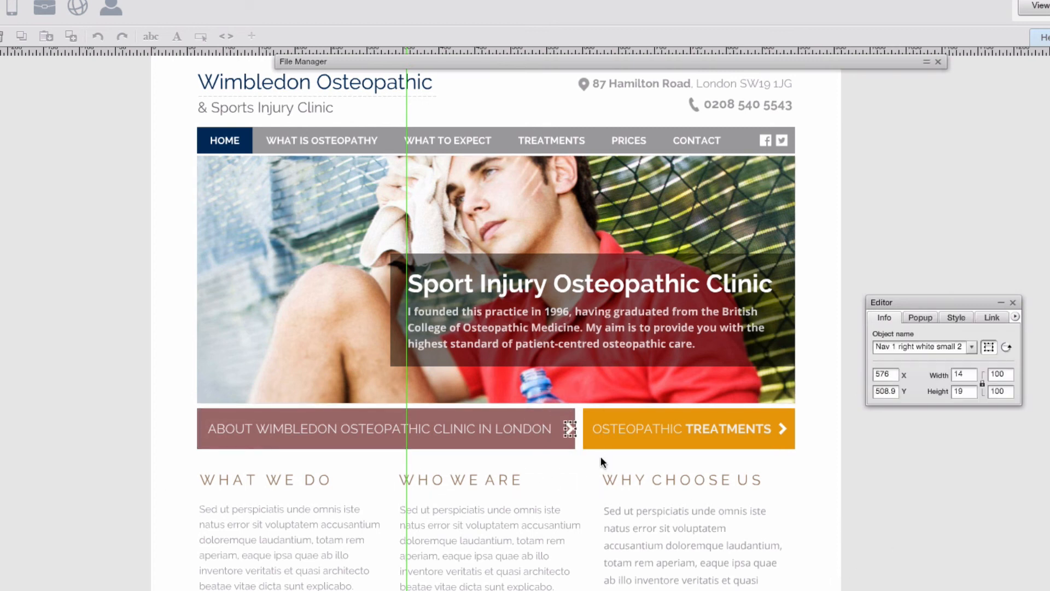
{"action": "left_click", "coordinate": [602, 458]}
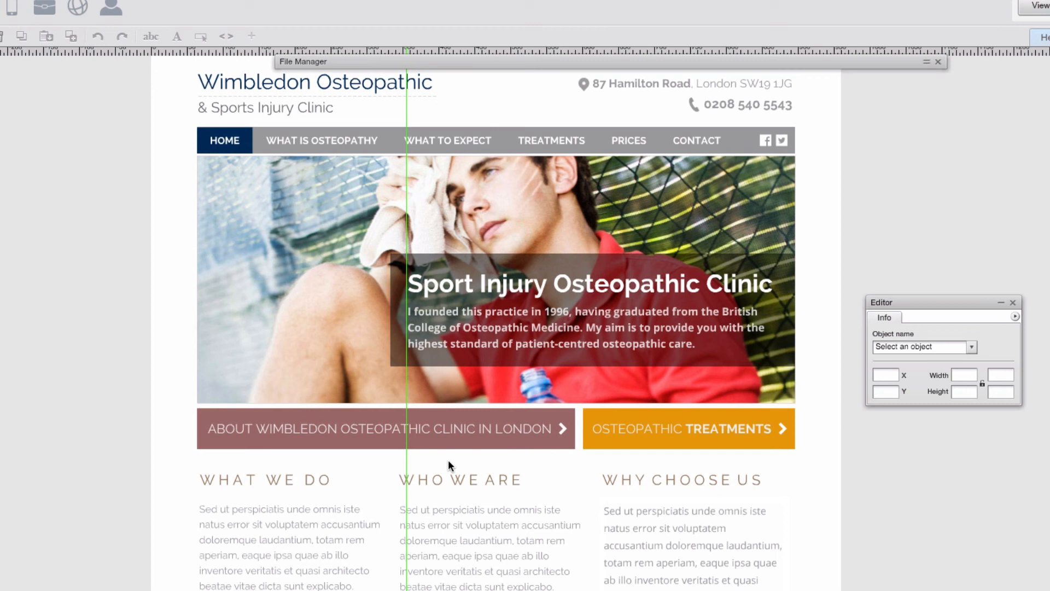
Step: Change the mauve callout's solid background to the saved dark navy blue swatch
{"action": "left_click", "coordinate": [455, 418]}
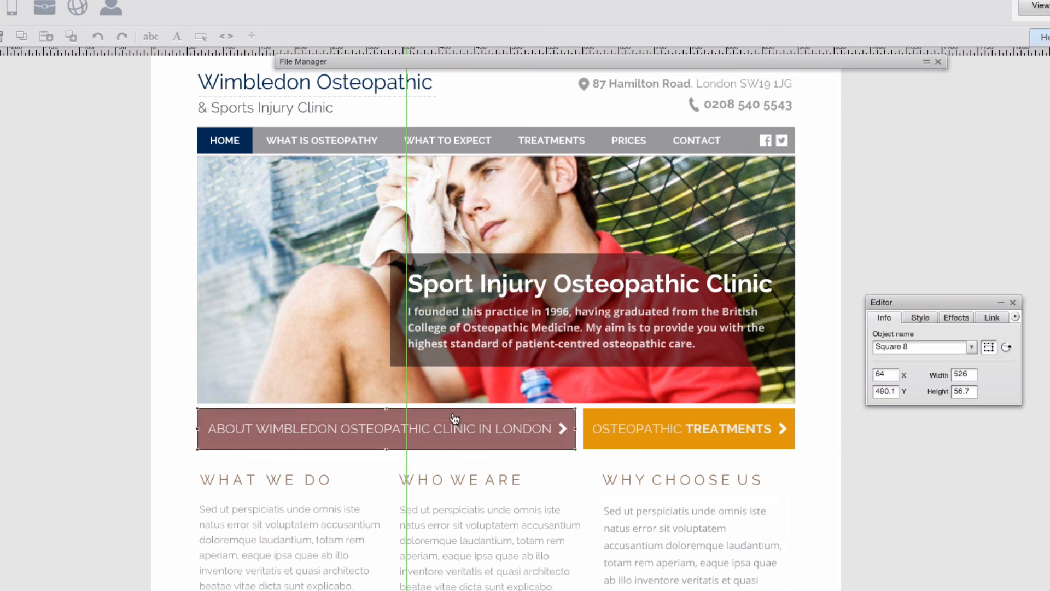
{"action": "left_click", "coordinate": [920, 317]}
{"action": "left_click", "coordinate": [987, 342]}
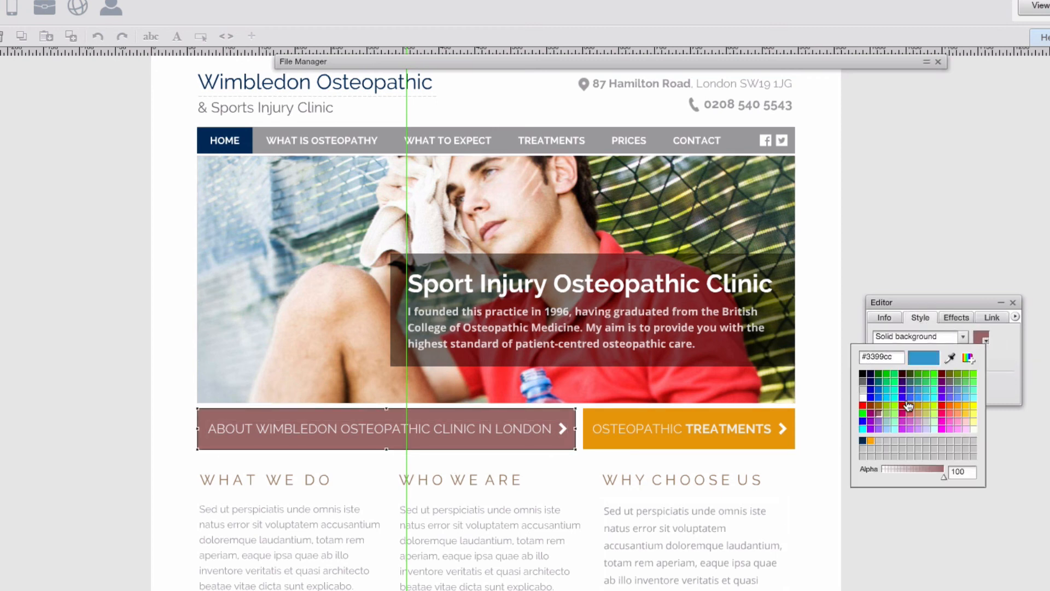
{"action": "left_click", "coordinate": [867, 450]}
{"action": "left_click", "coordinate": [852, 543]}
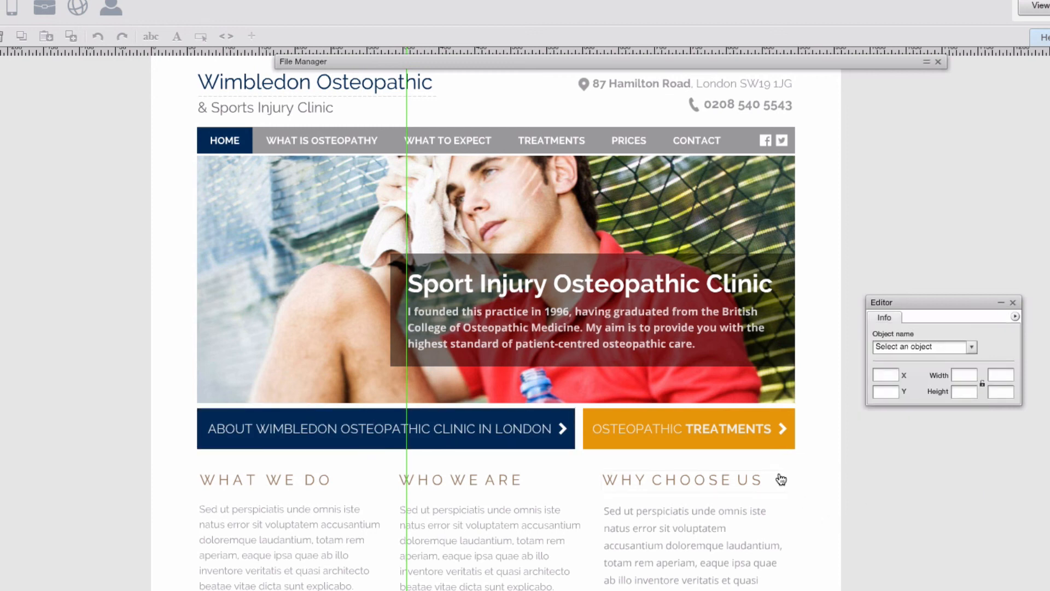
{"action": "left_click", "coordinate": [777, 433]}
{"action": "left_click", "coordinate": [920, 317]}
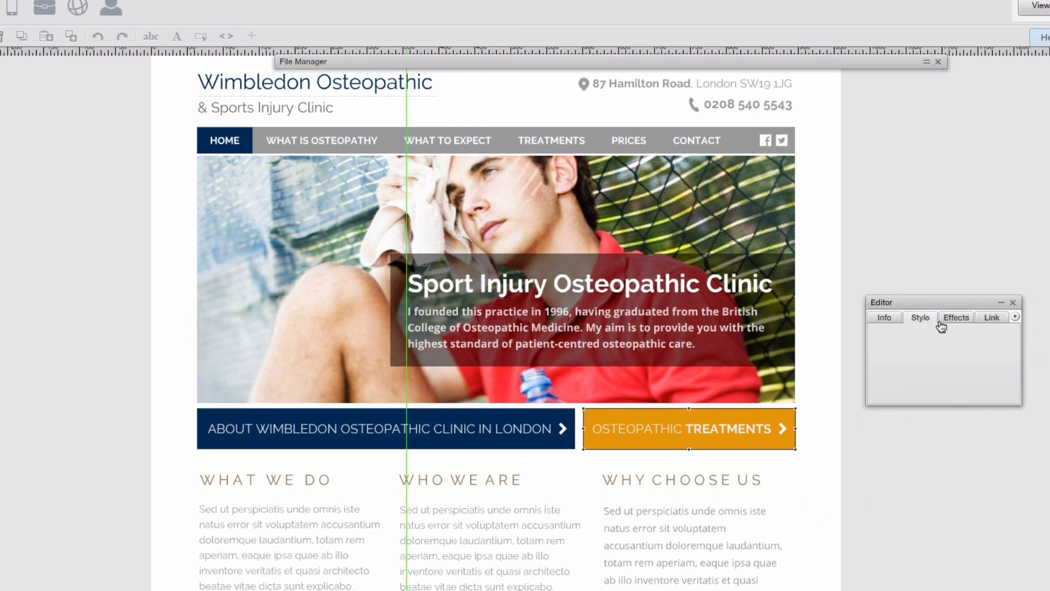
{"action": "left_click", "coordinate": [982, 338]}
{"action": "left_click", "coordinate": [964, 359]}
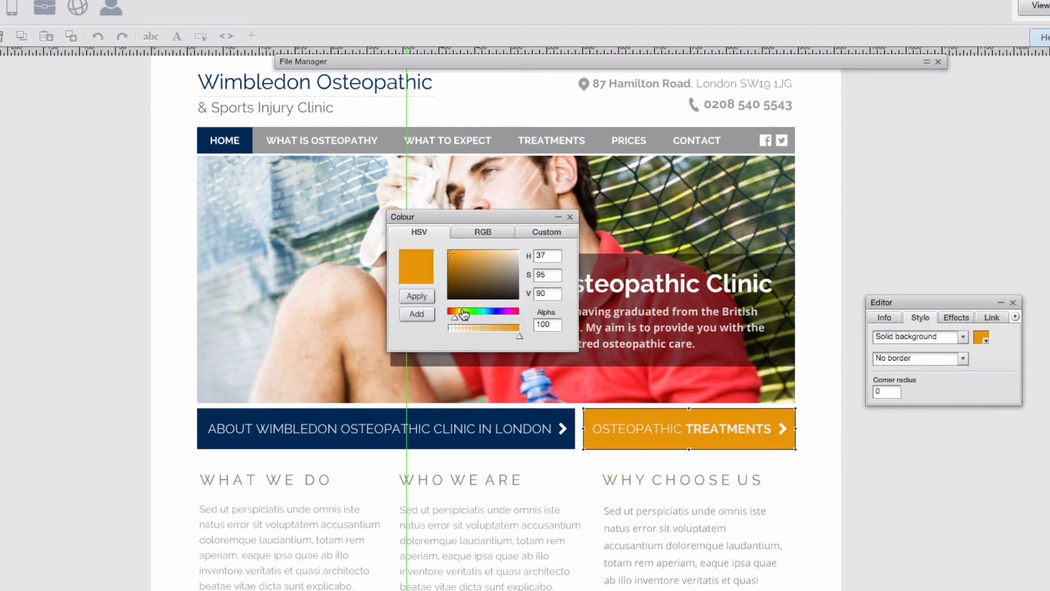
{"action": "left_click", "coordinate": [570, 217]}
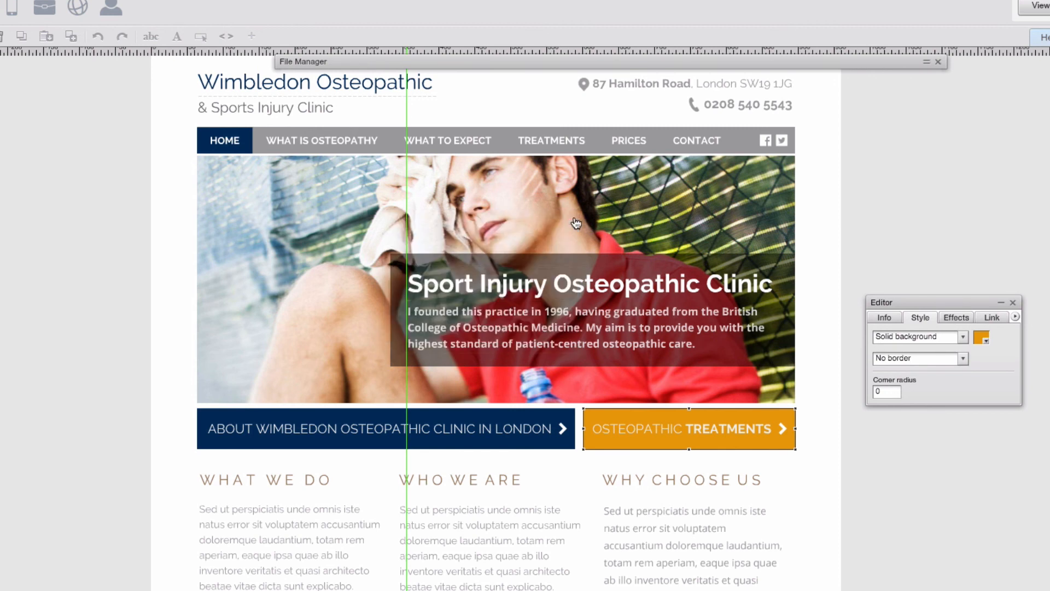
{"action": "left_click", "coordinate": [831, 485]}
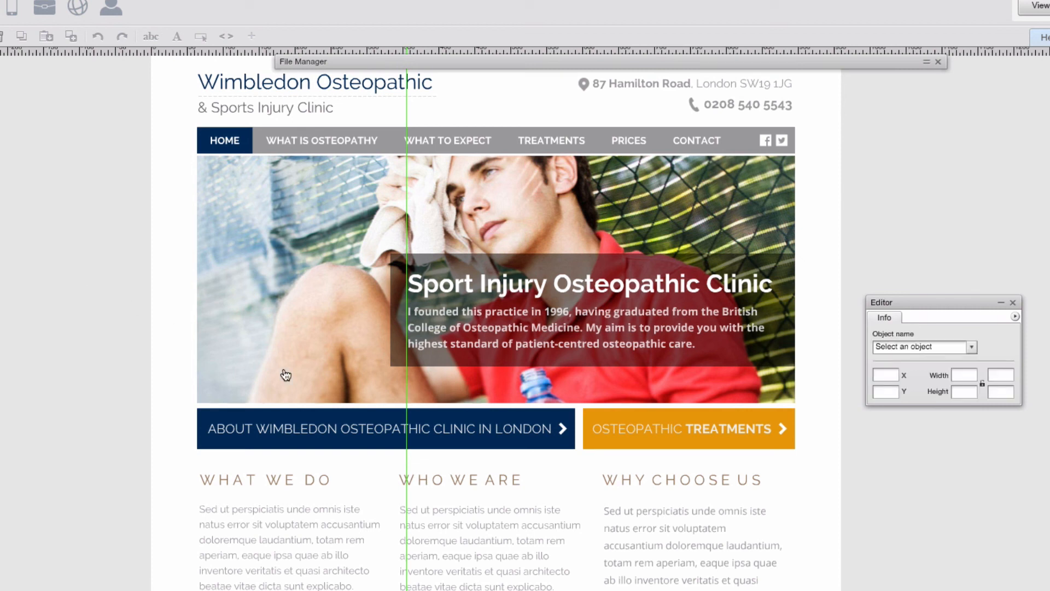
Step: Make the words "WIMBLEDON OSTEOPATHIC CLINIC" bold in the navy callout's text
{"action": "left_click", "coordinate": [380, 431]}
{"action": "left_click", "coordinate": [380, 431]}
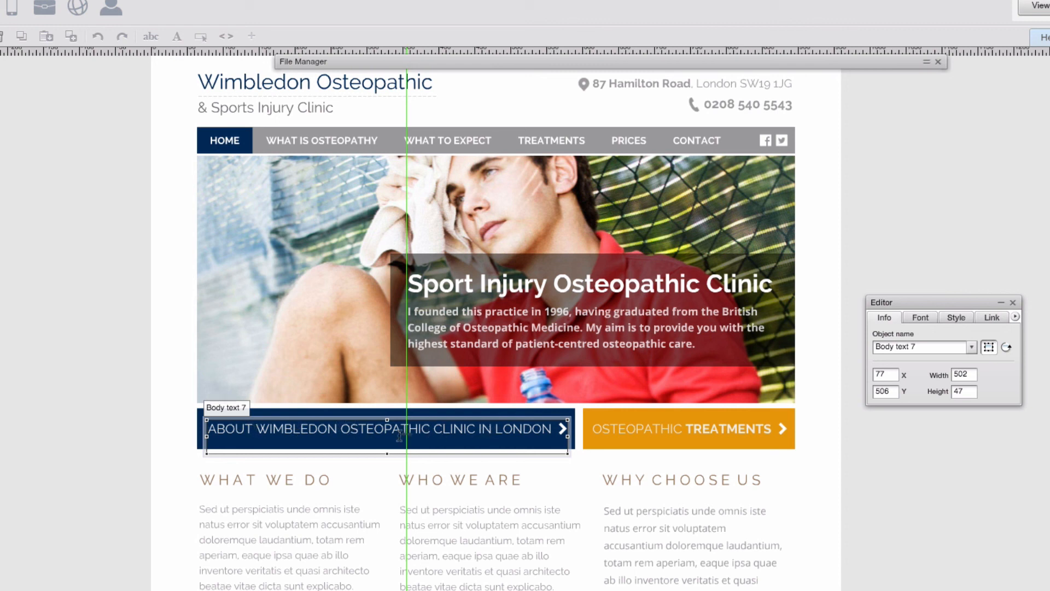
{"action": "left_click_drag", "start_coordinate": [257, 430], "coordinate": [477, 428]}
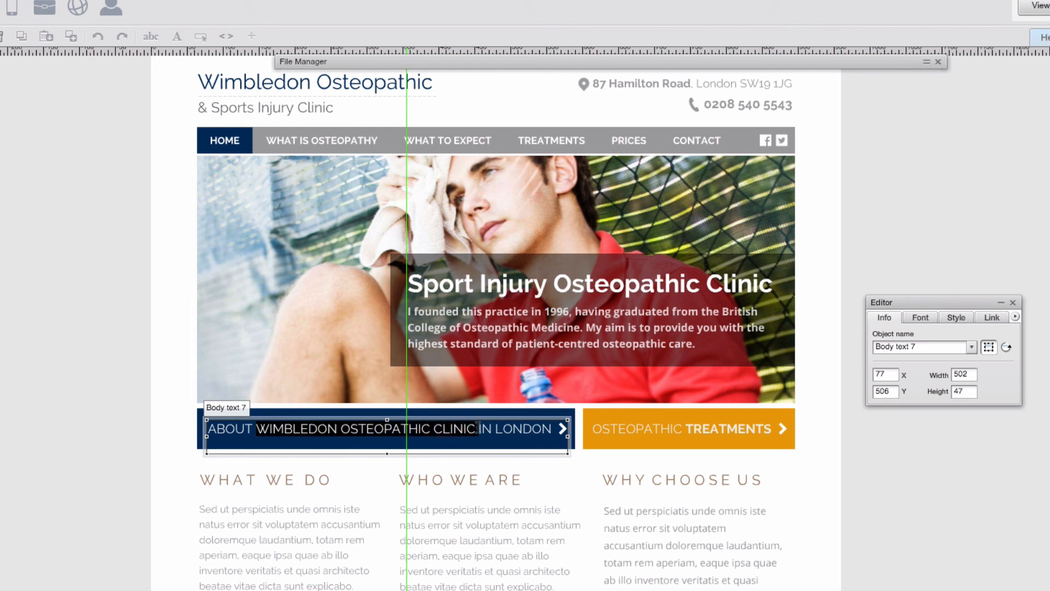
{"action": "left_click", "coordinate": [921, 318]}
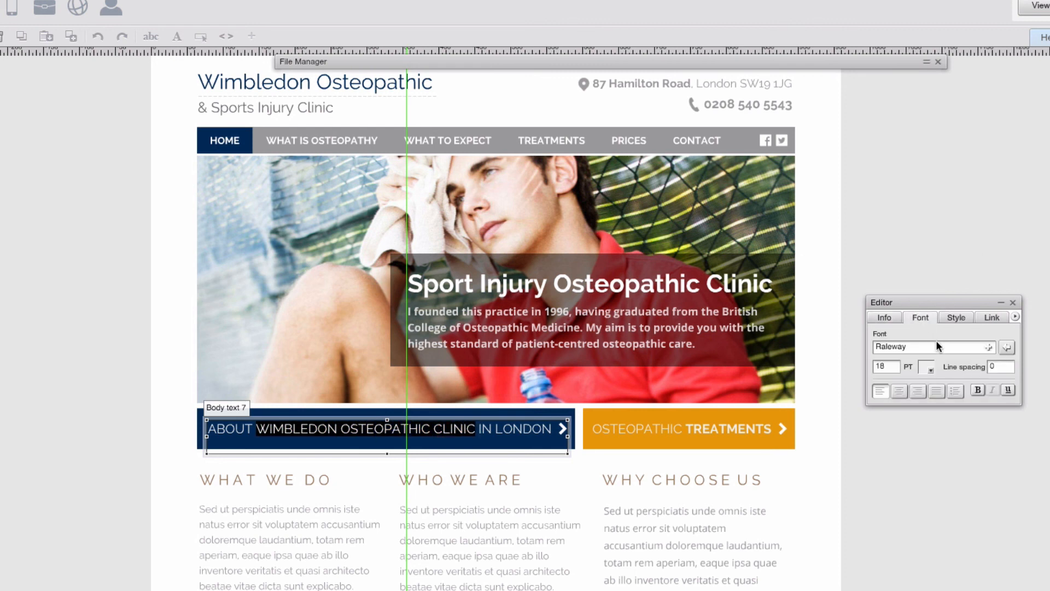
{"action": "left_click", "coordinate": [977, 390]}
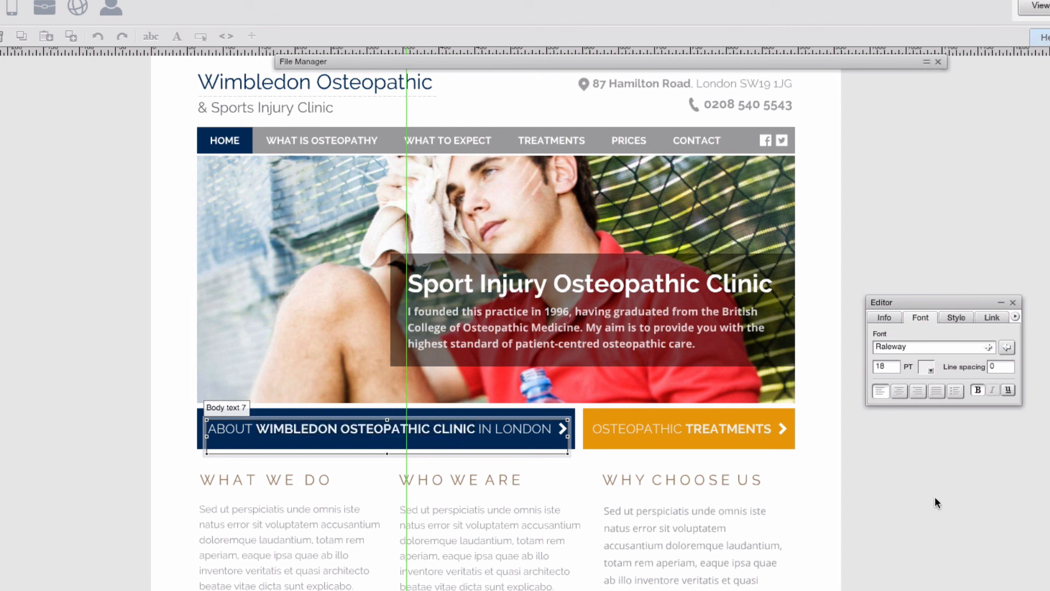
{"action": "left_click", "coordinate": [41, 410]}
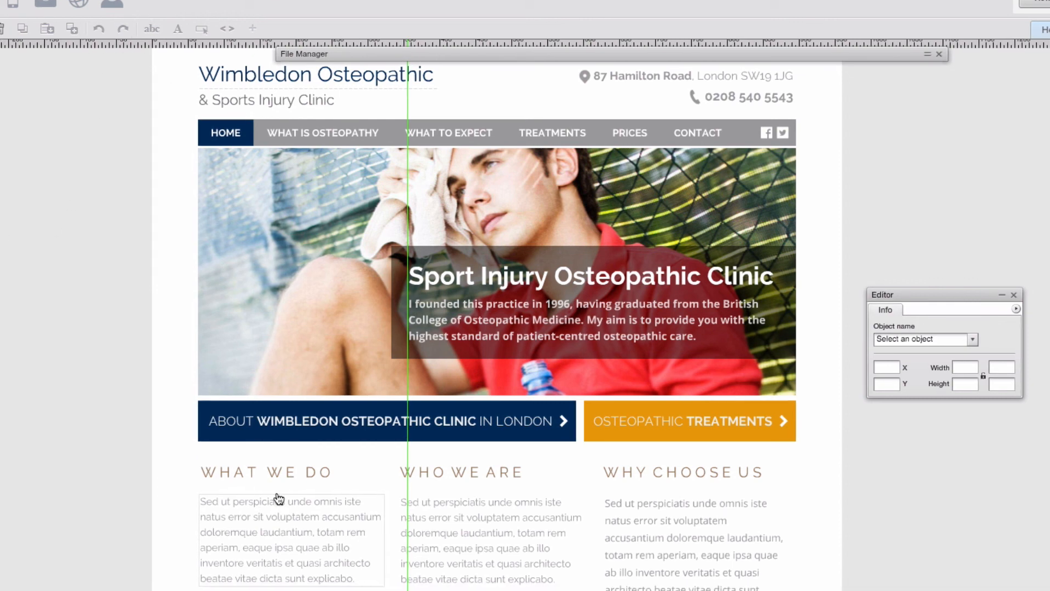
Step: Select the "WHAT WE DO" heading below the navy callout
{"action": "left_click", "coordinate": [286, 483]}
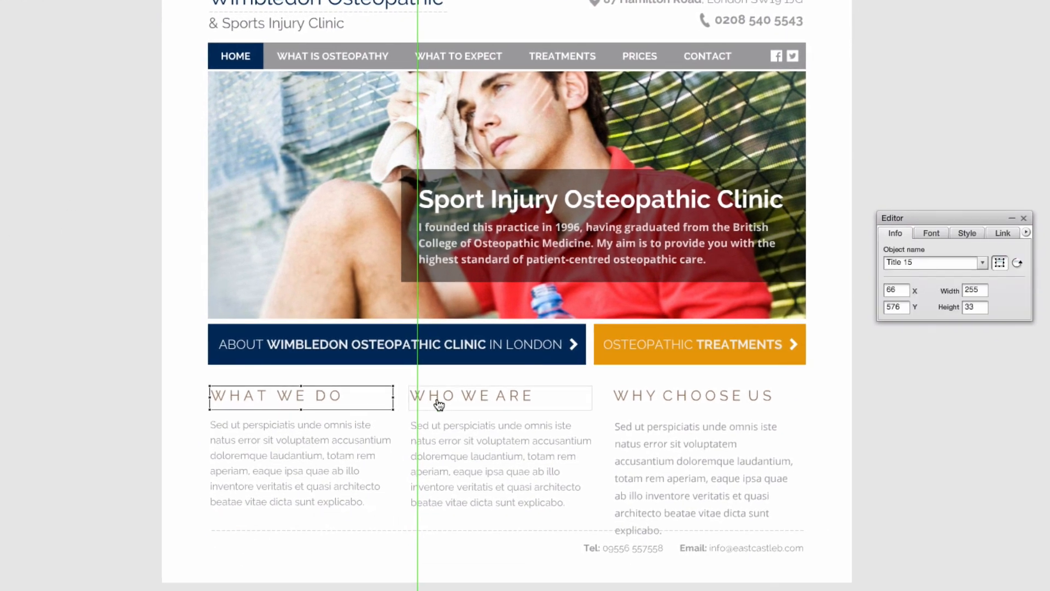